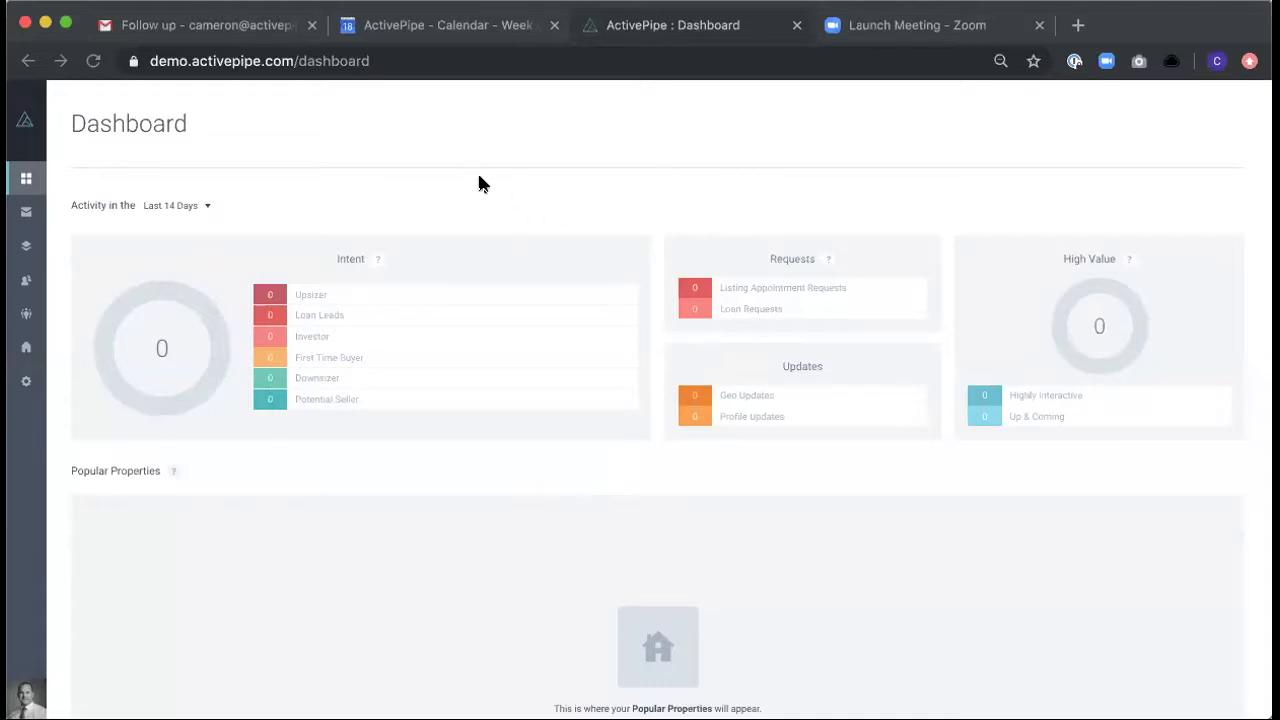
- Open the full contact list in the Contacts section
mouse_move(23, 240)
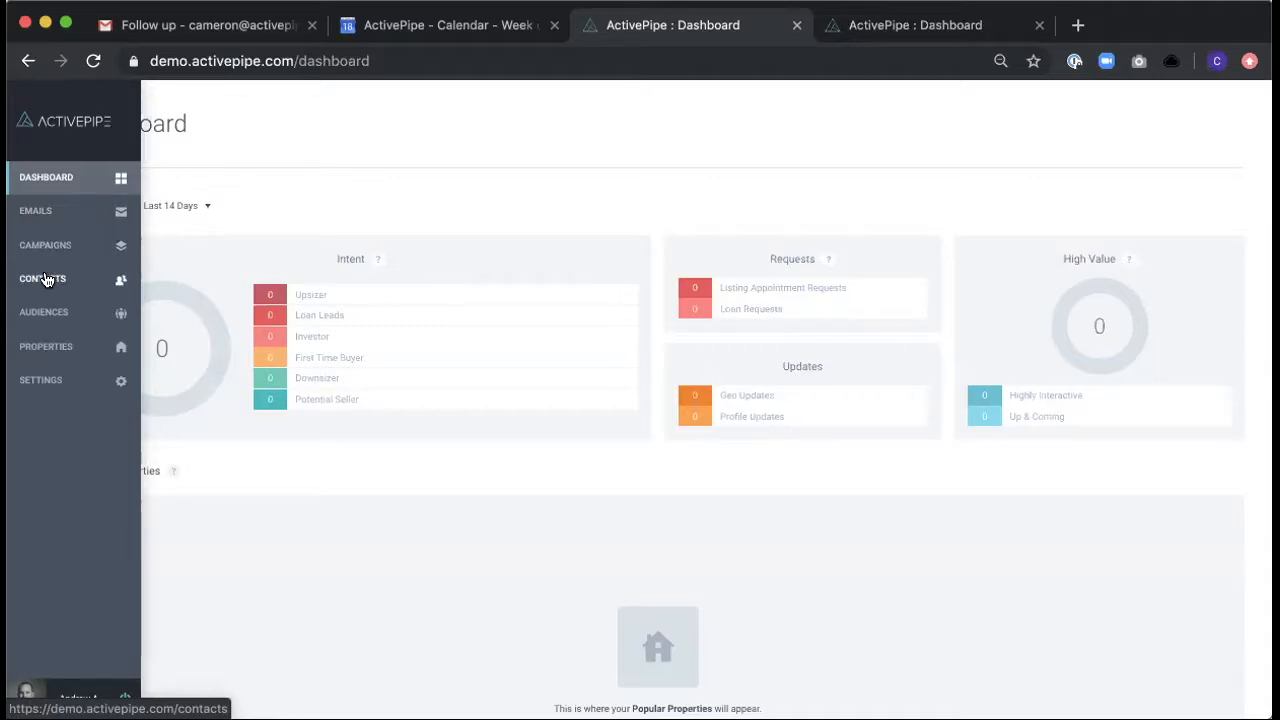
click(45, 279)
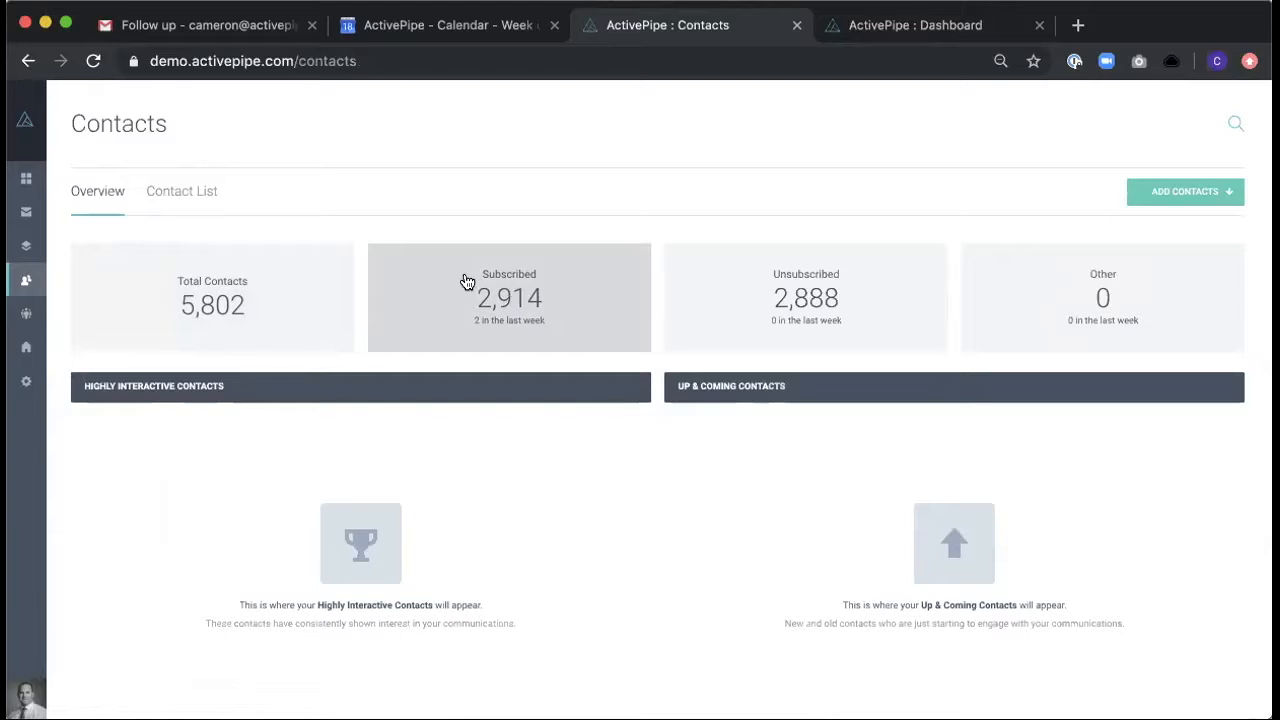
click(176, 193)
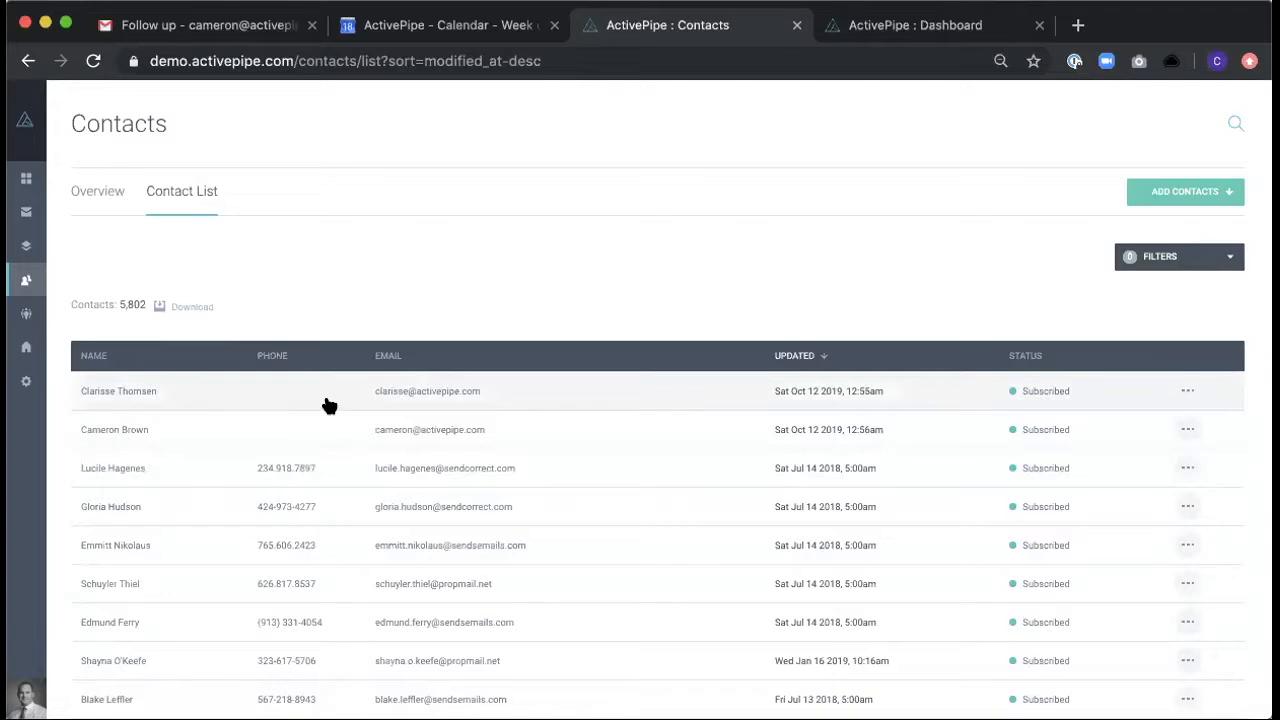
- Sort the contact list by name, by email and by updated date ascending, and look at the available filters
click(90, 357)
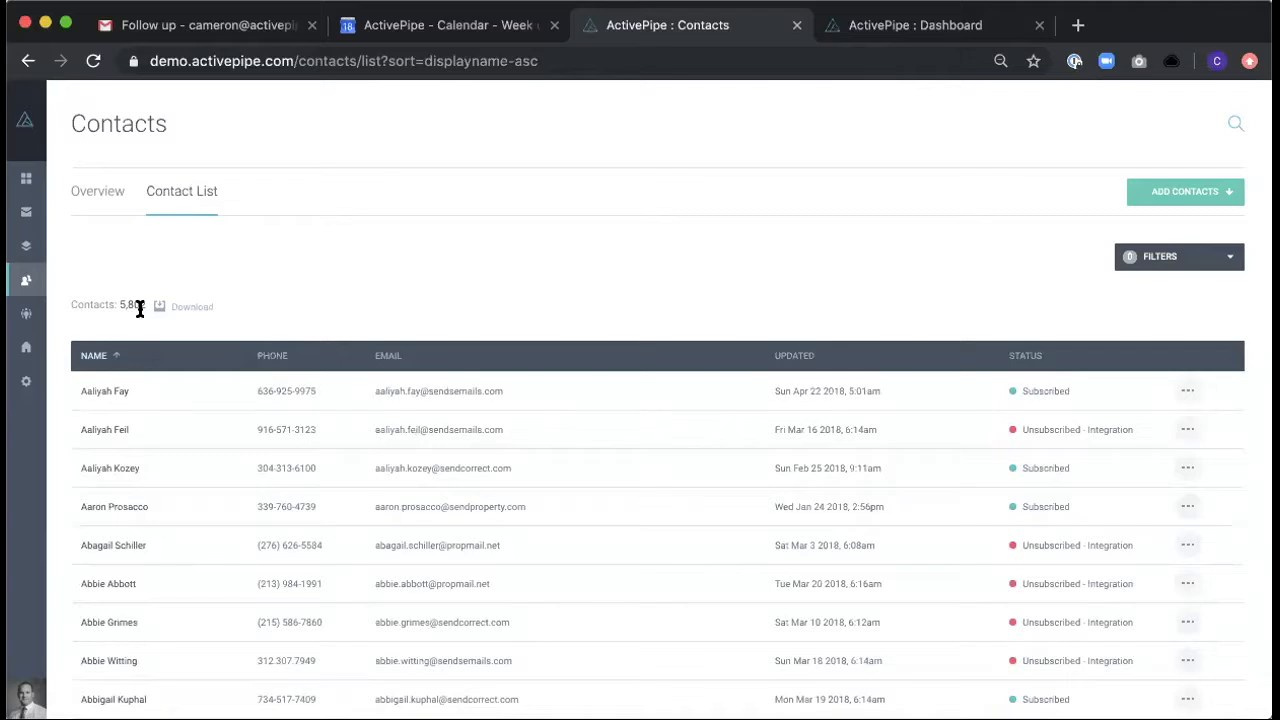
click(390, 355)
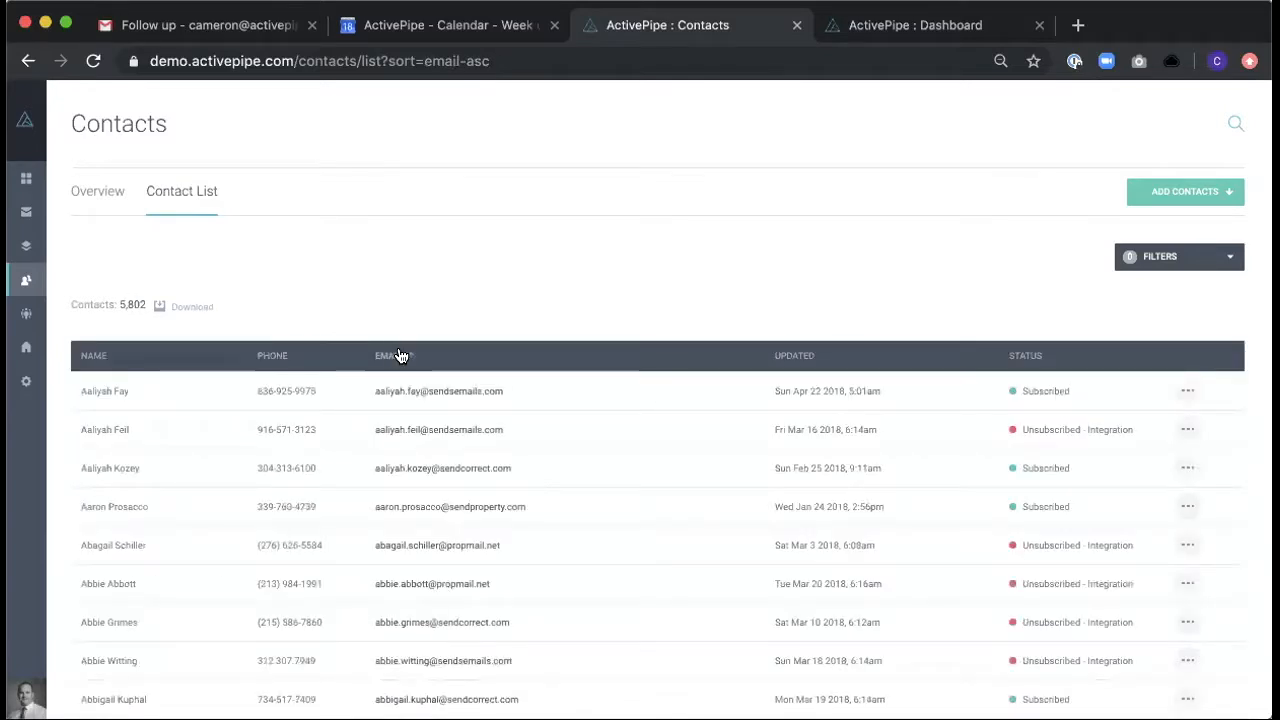
click(801, 362)
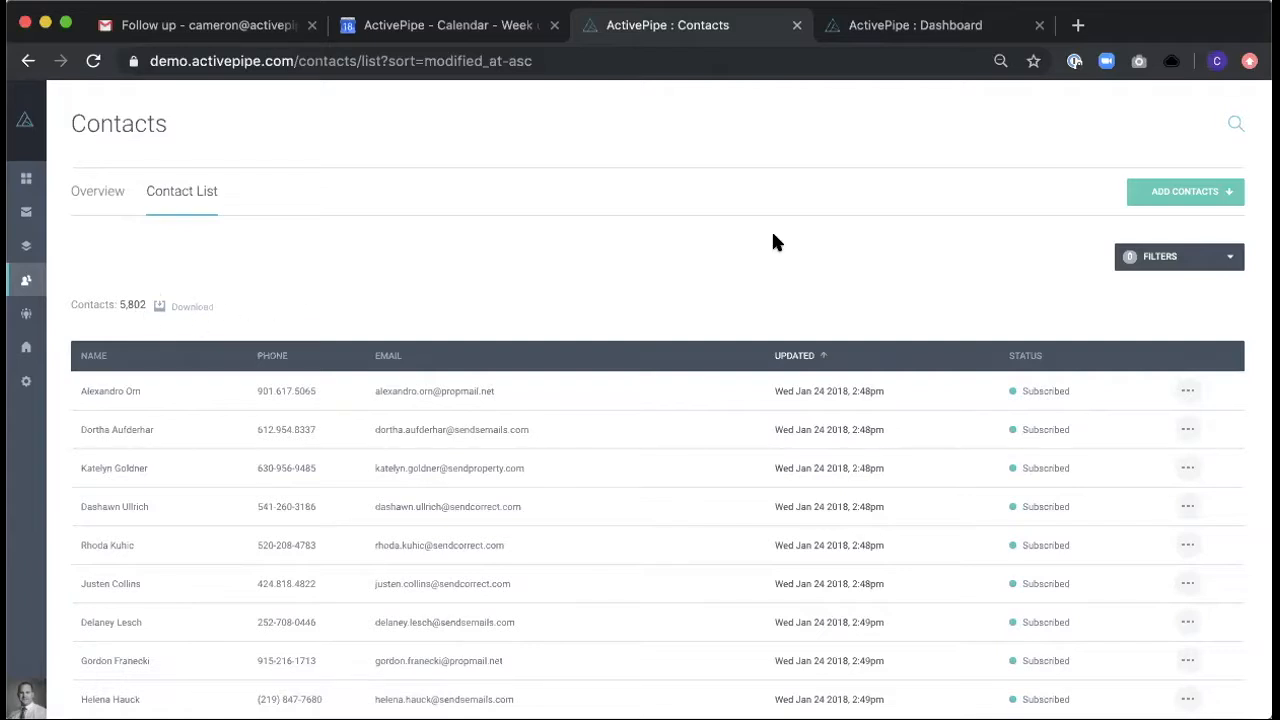
click(1221, 266)
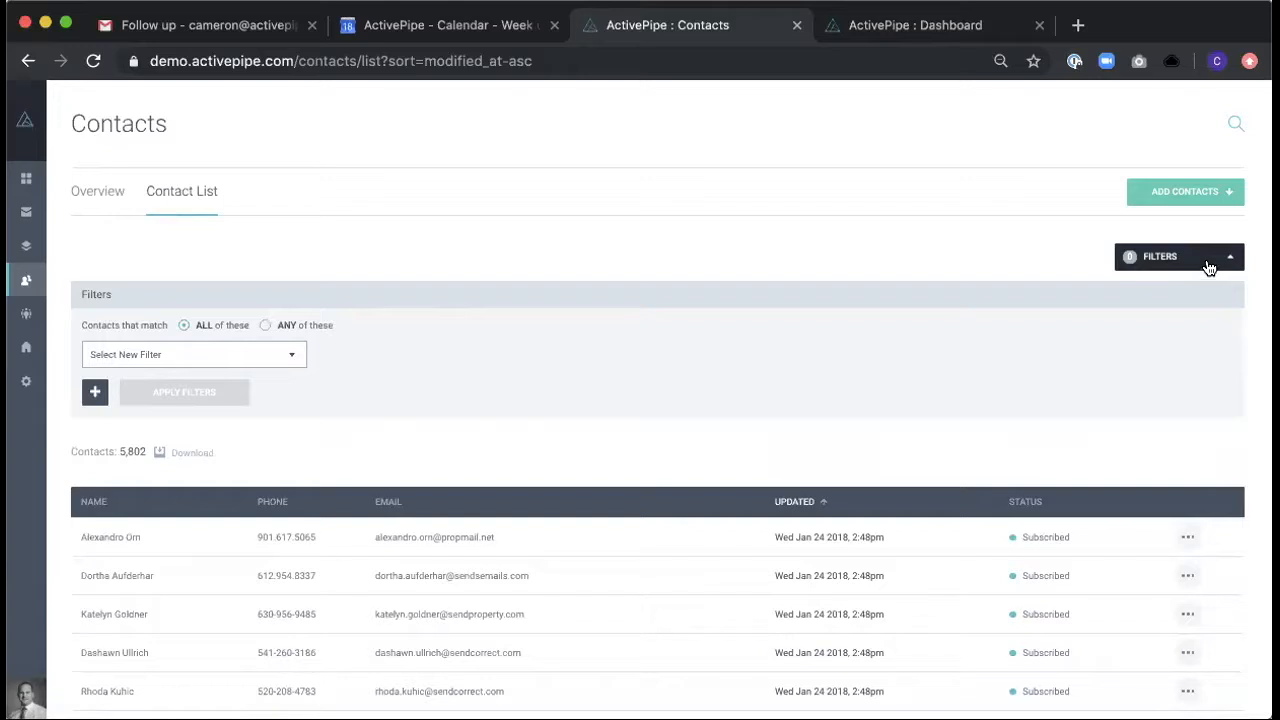
click(1215, 261)
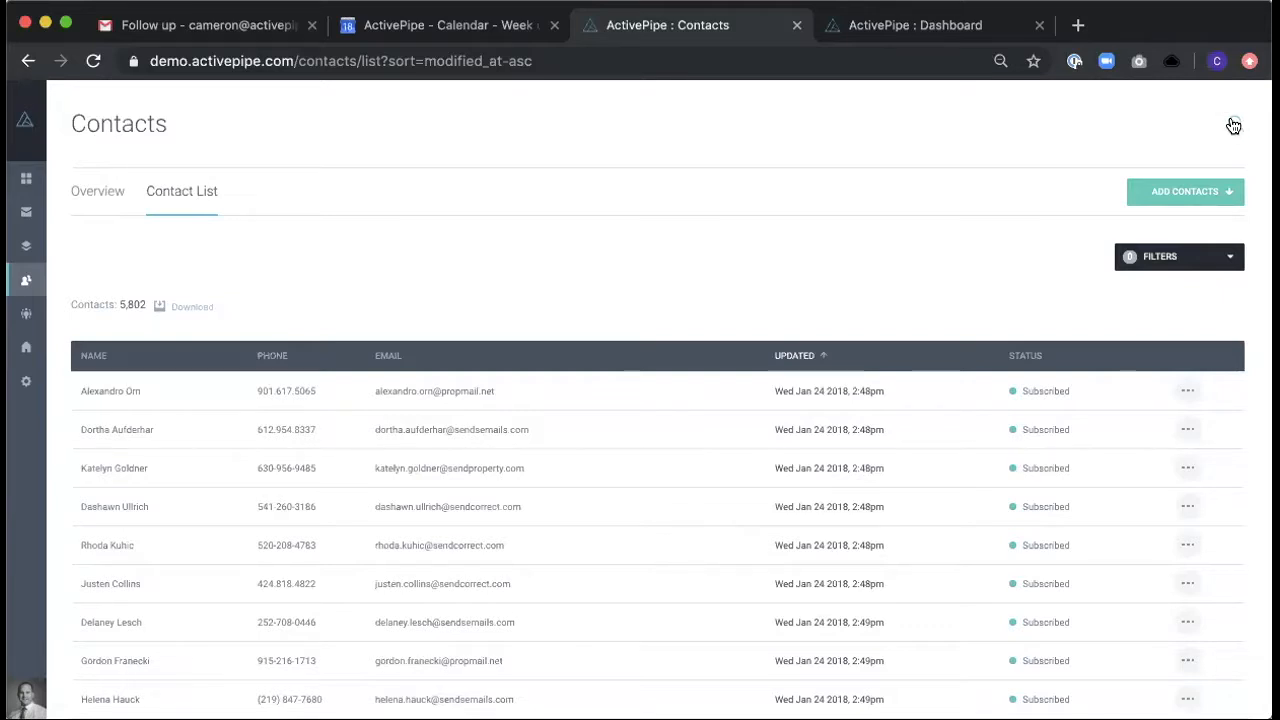
- Search the contacts by the contact's full name and open the matching record
click(1233, 125)
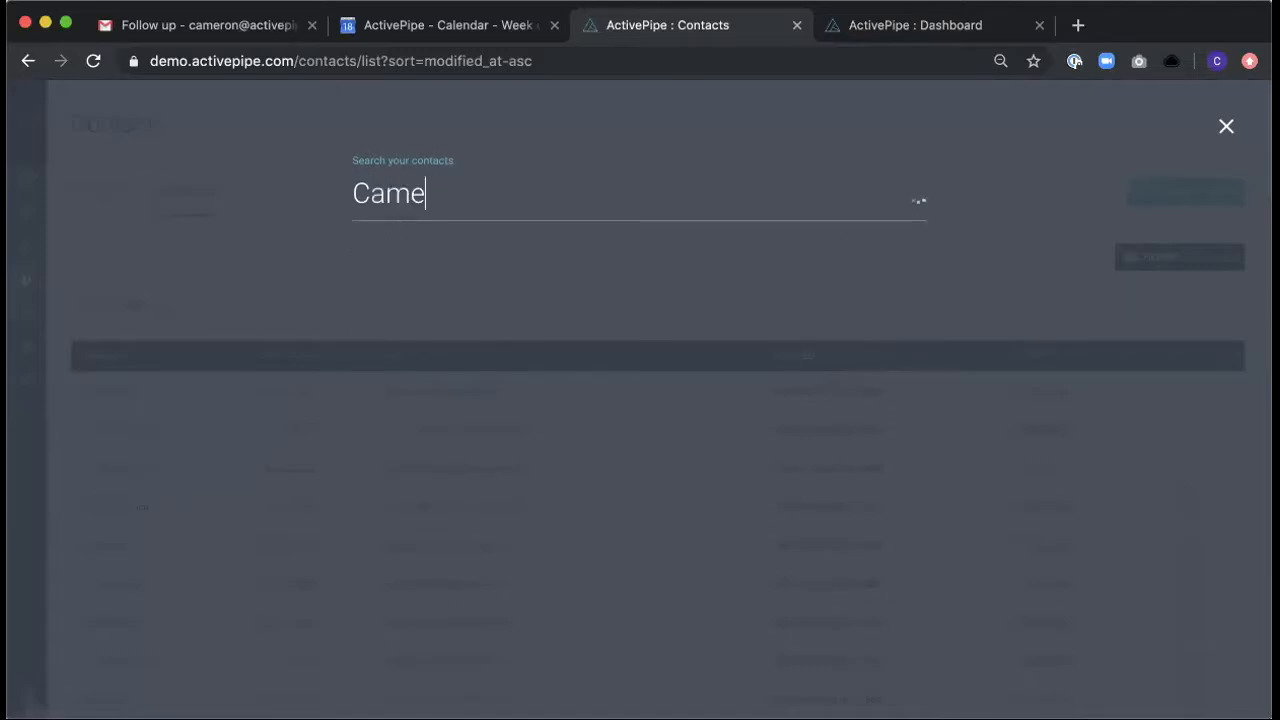
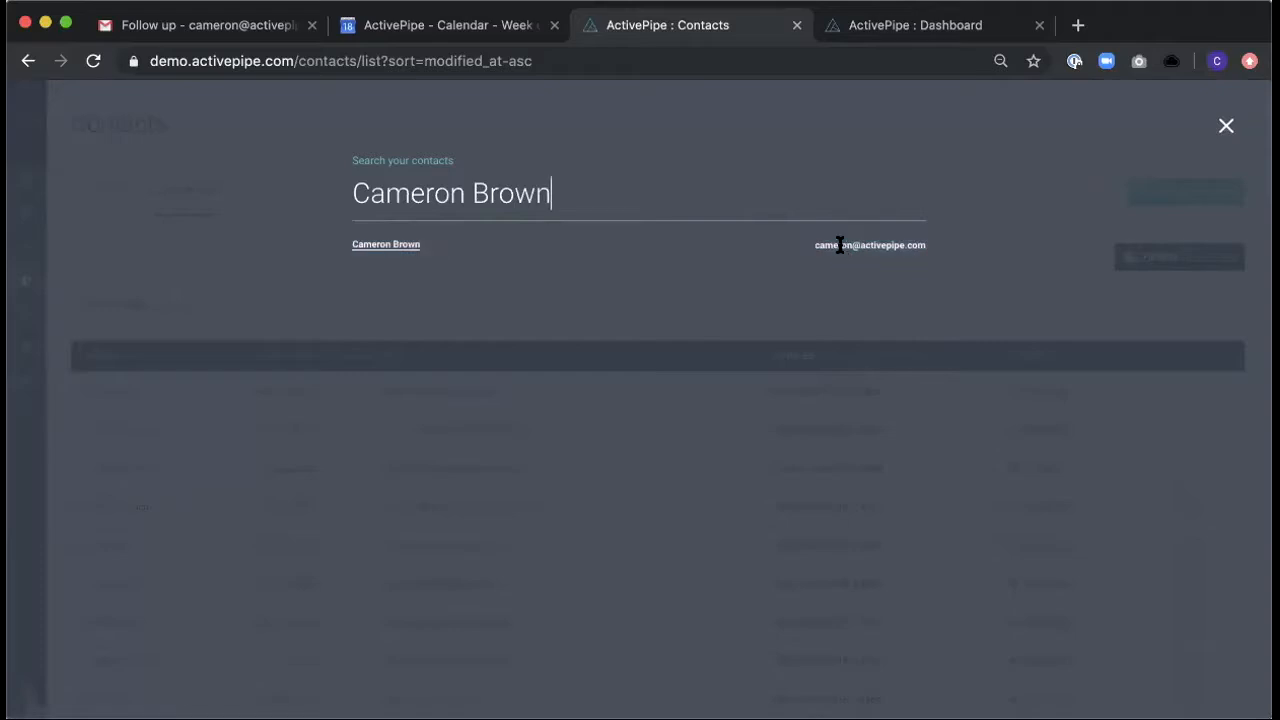
click(405, 244)
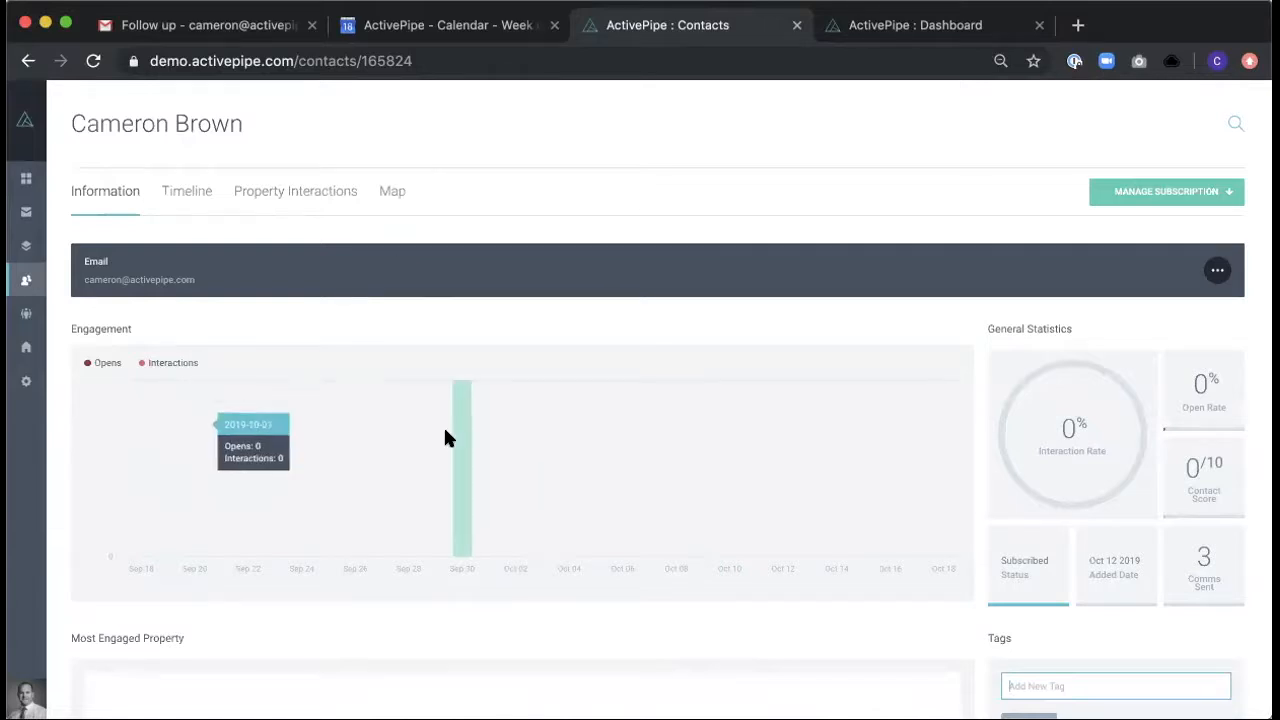
- Examine the contact's engagement chart and general statistics, and look through the Edit Contact form without changing any field
mouse_move(277, 486)
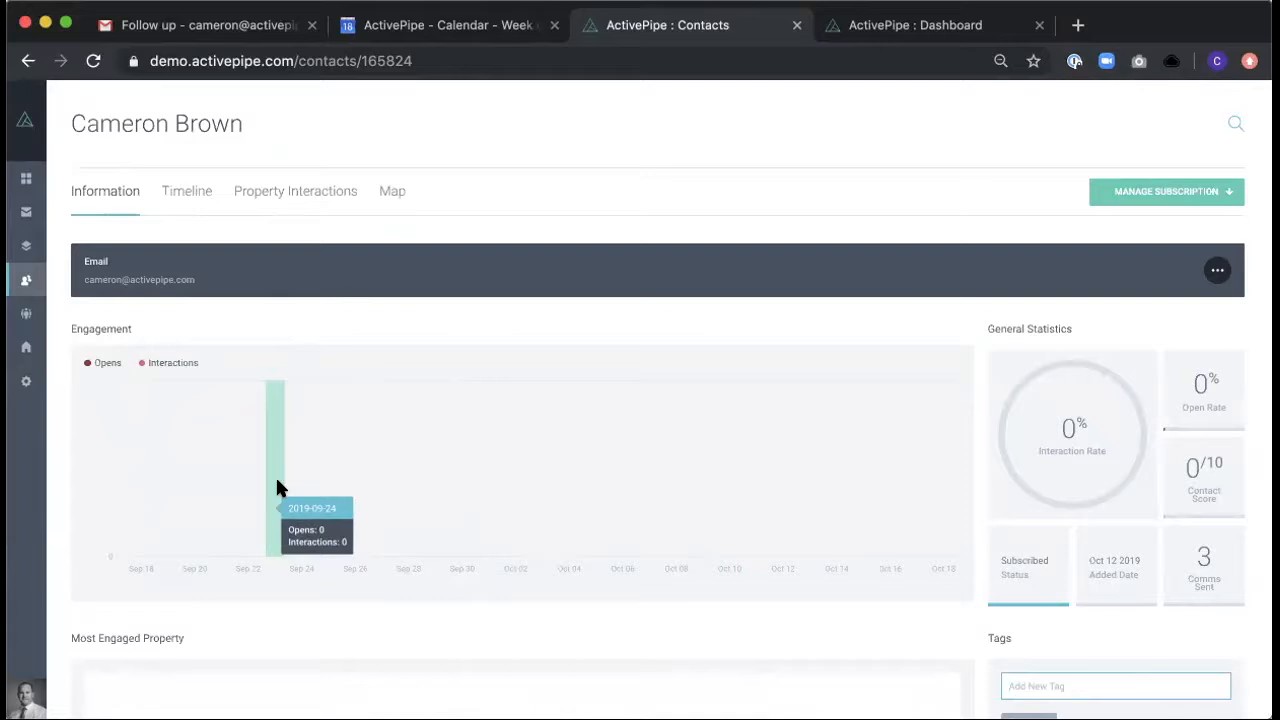
mouse_move(1093, 393)
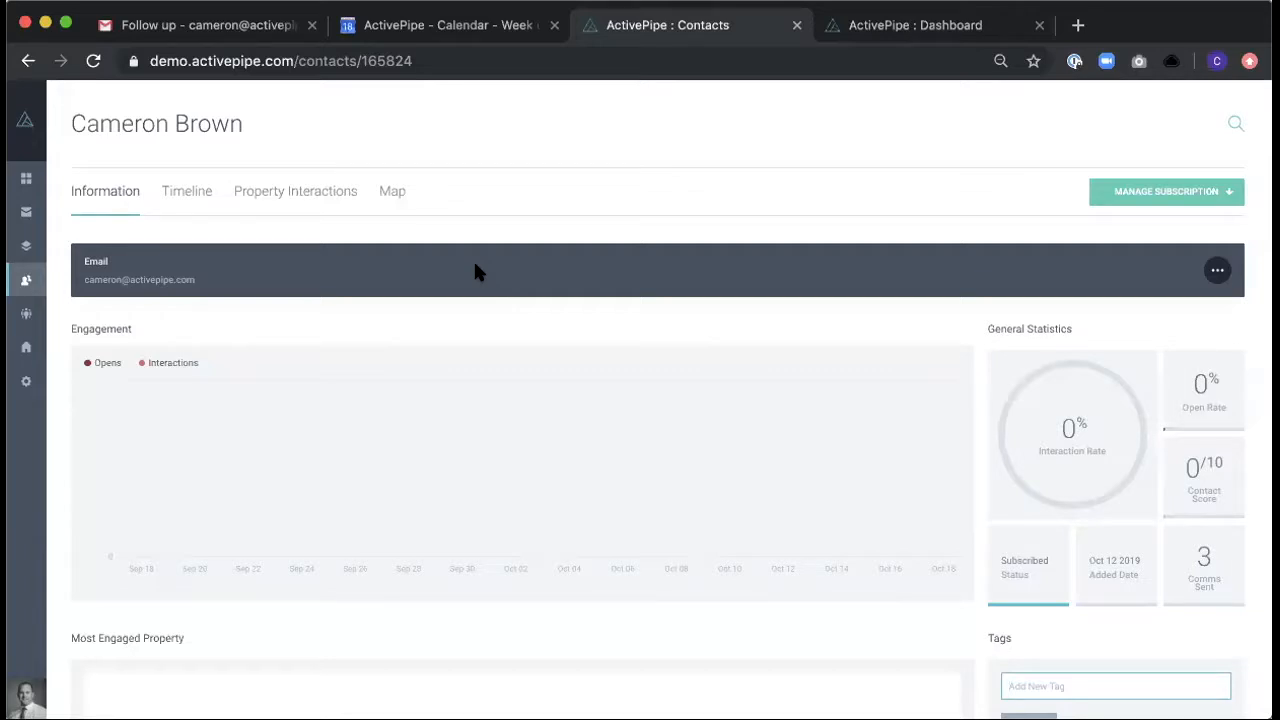
click(1219, 272)
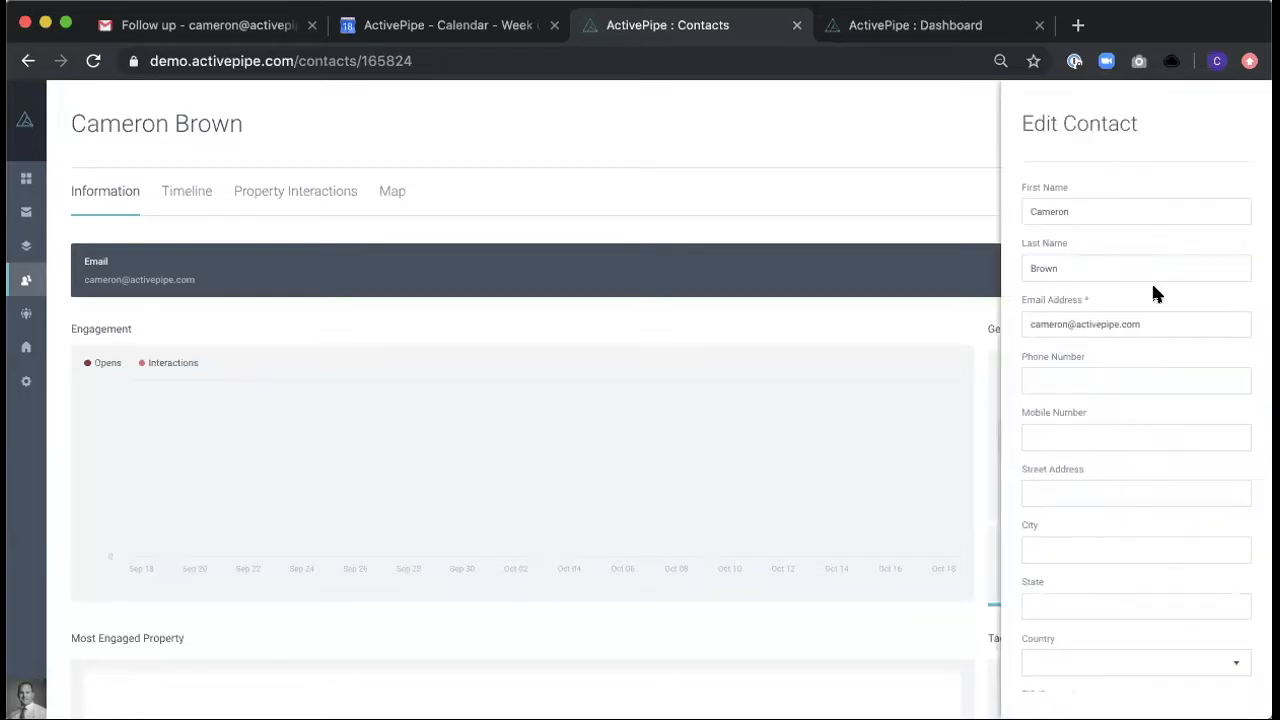
scroll(1153, 288, down, 5)
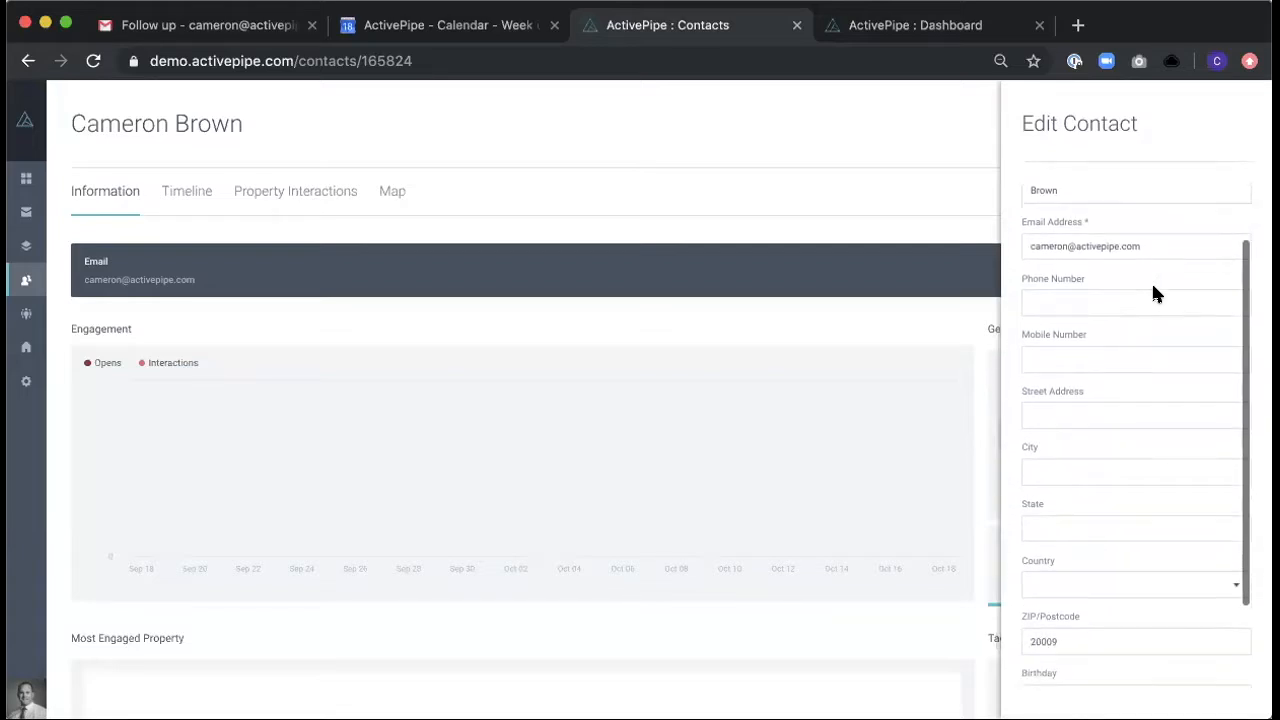
scroll(1153, 293, down, 2)
scroll(1153, 293, up, 7)
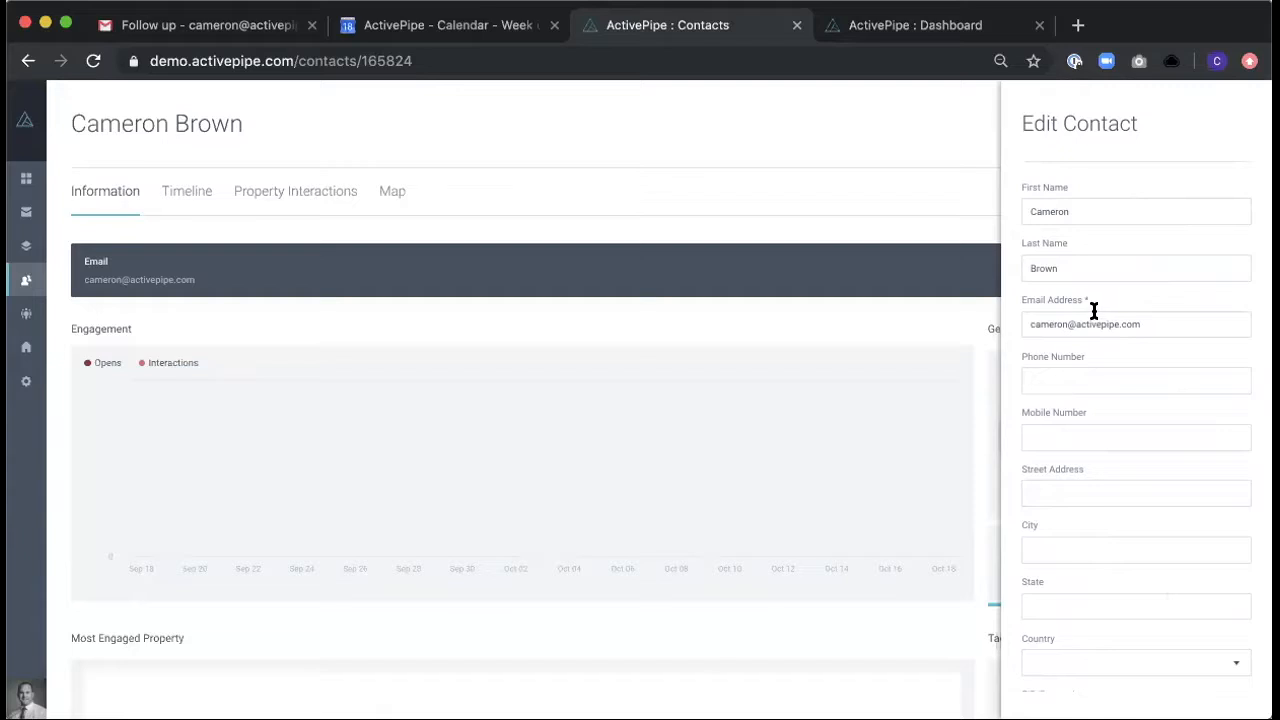
triple_click(1062, 324)
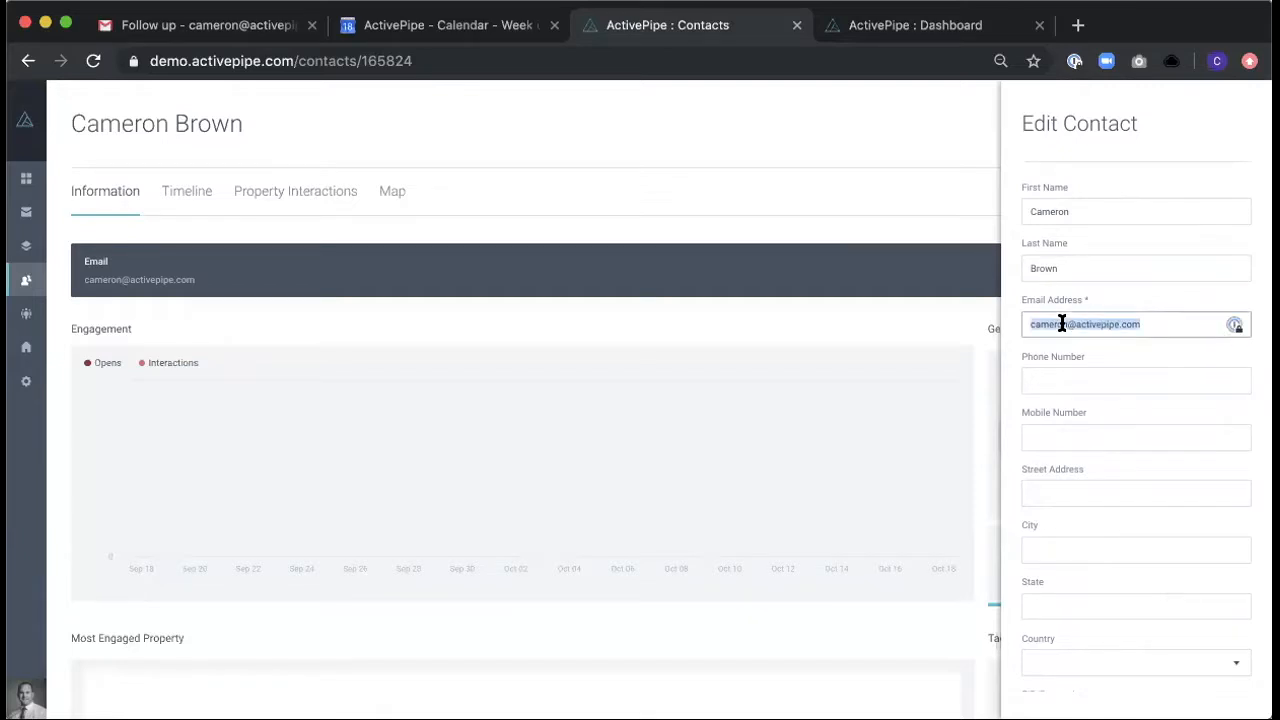
click(1058, 383)
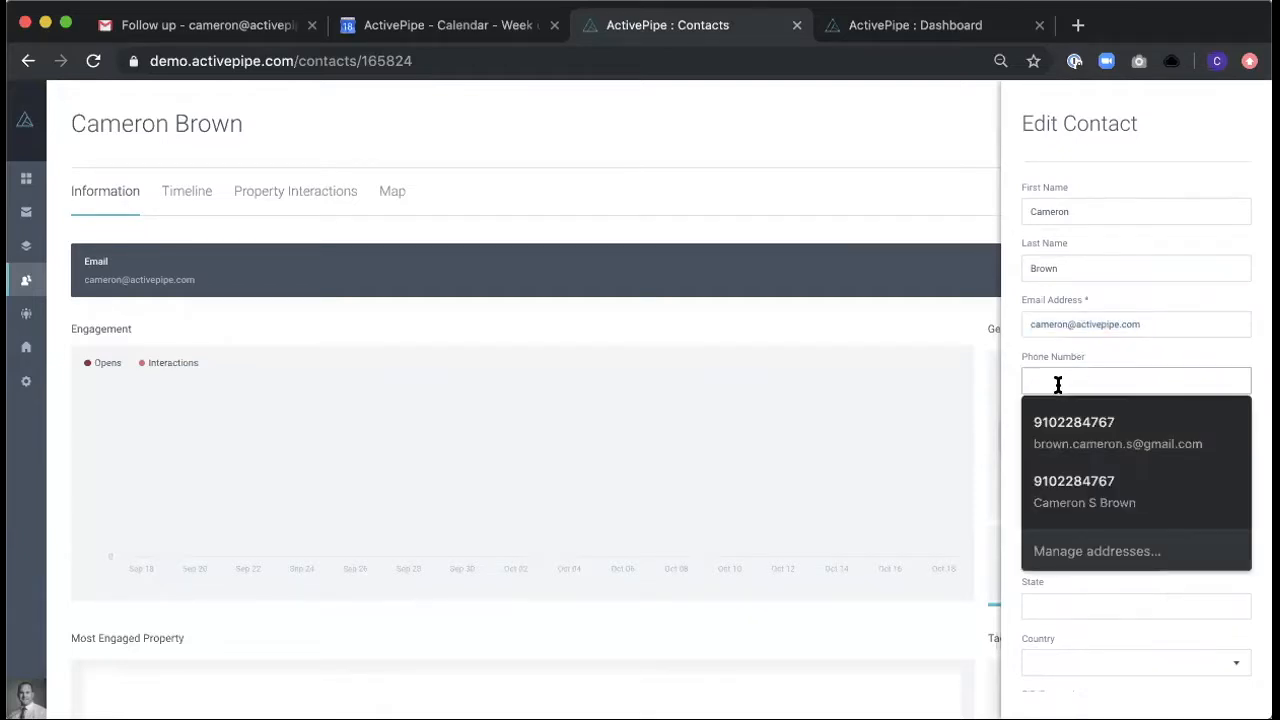
click(1094, 366)
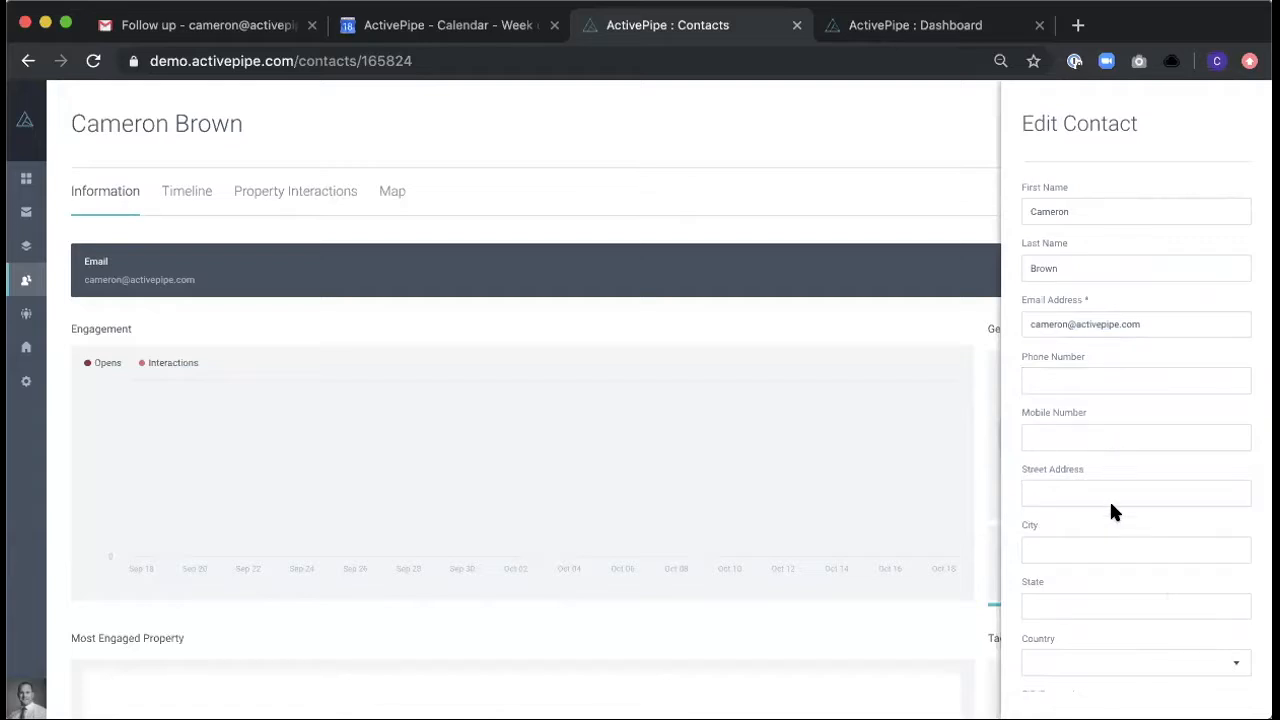
scroll(1112, 506, down, 5)
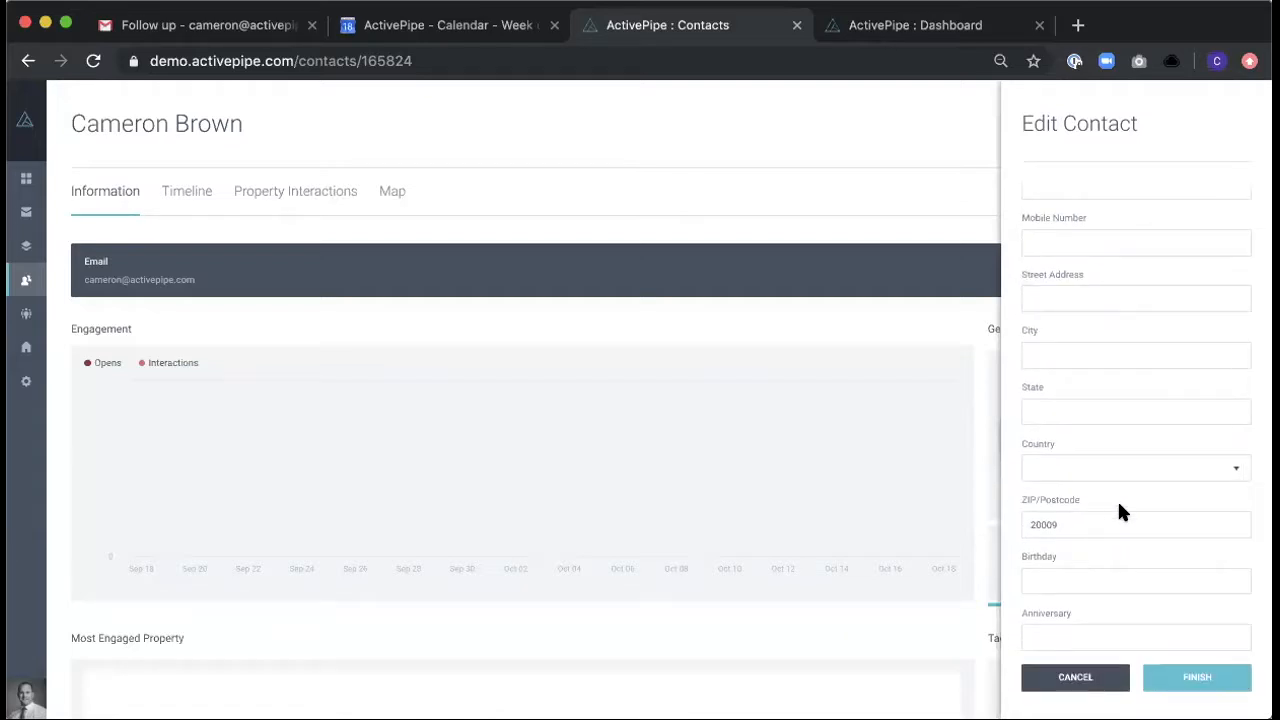
scroll(1119, 506, up, 5)
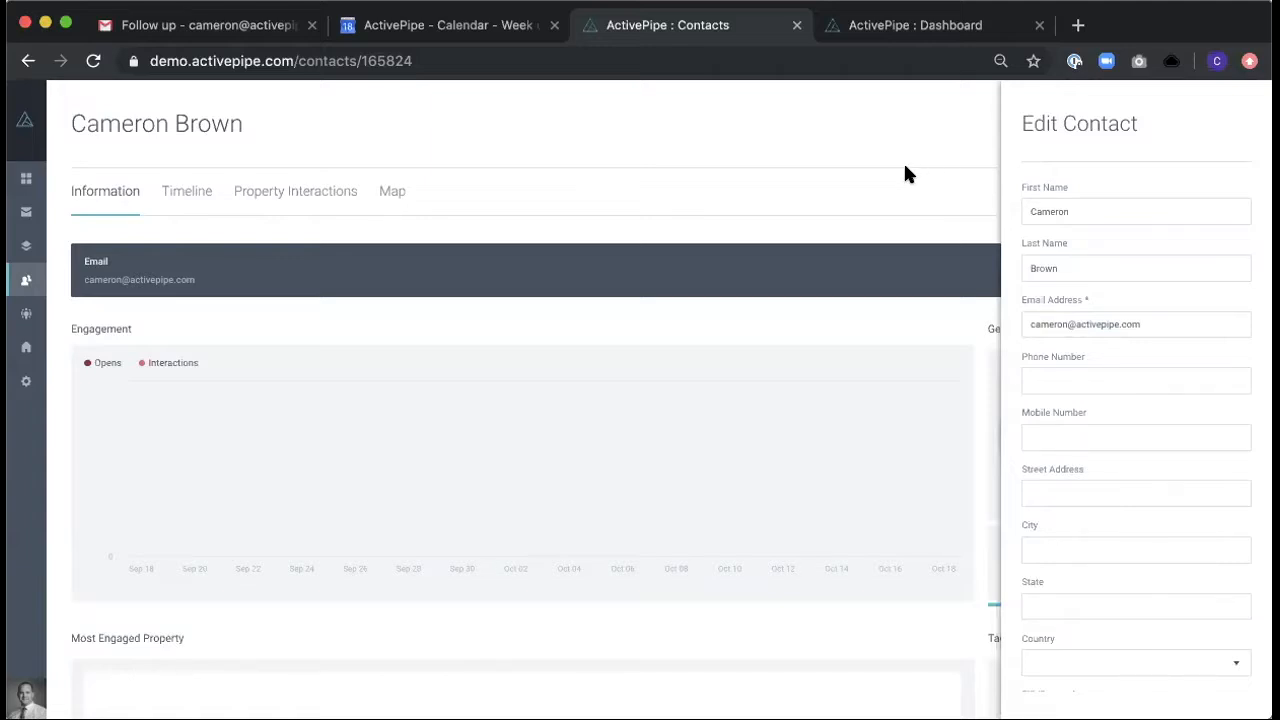
click(747, 203)
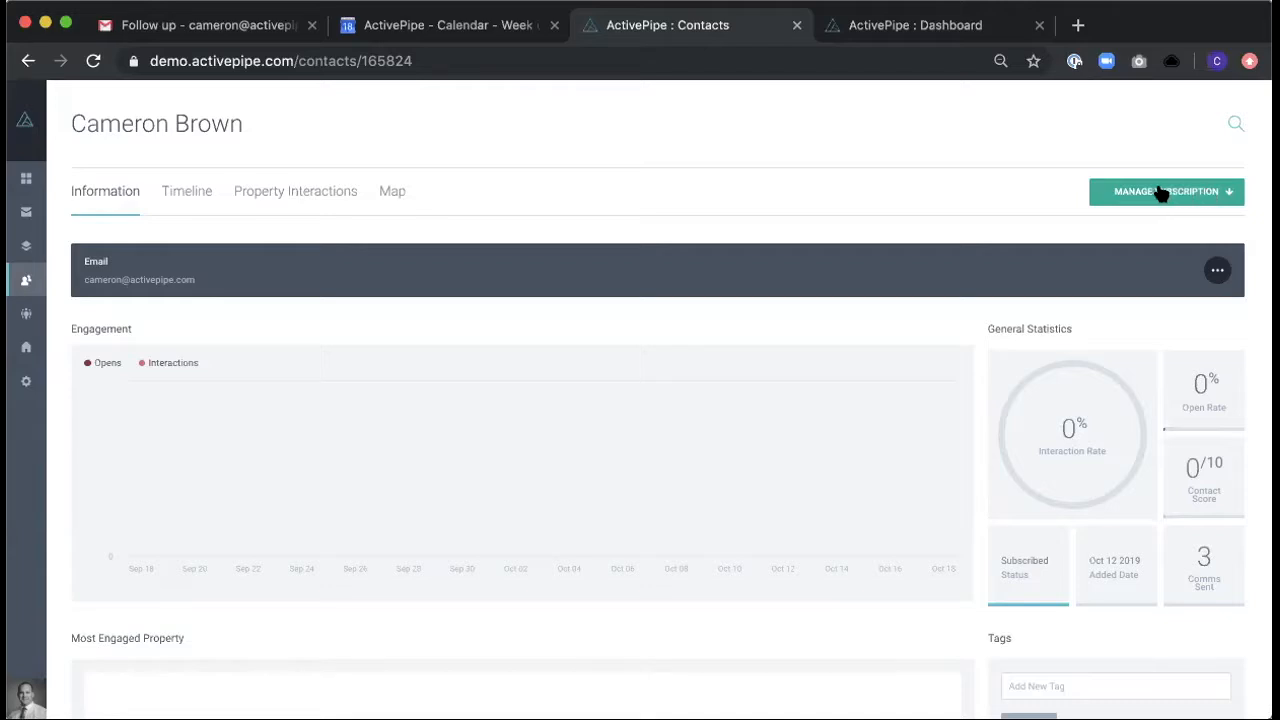
- Look at the contact's subscription management options and open the contact's timeline of communications
click(1207, 189)
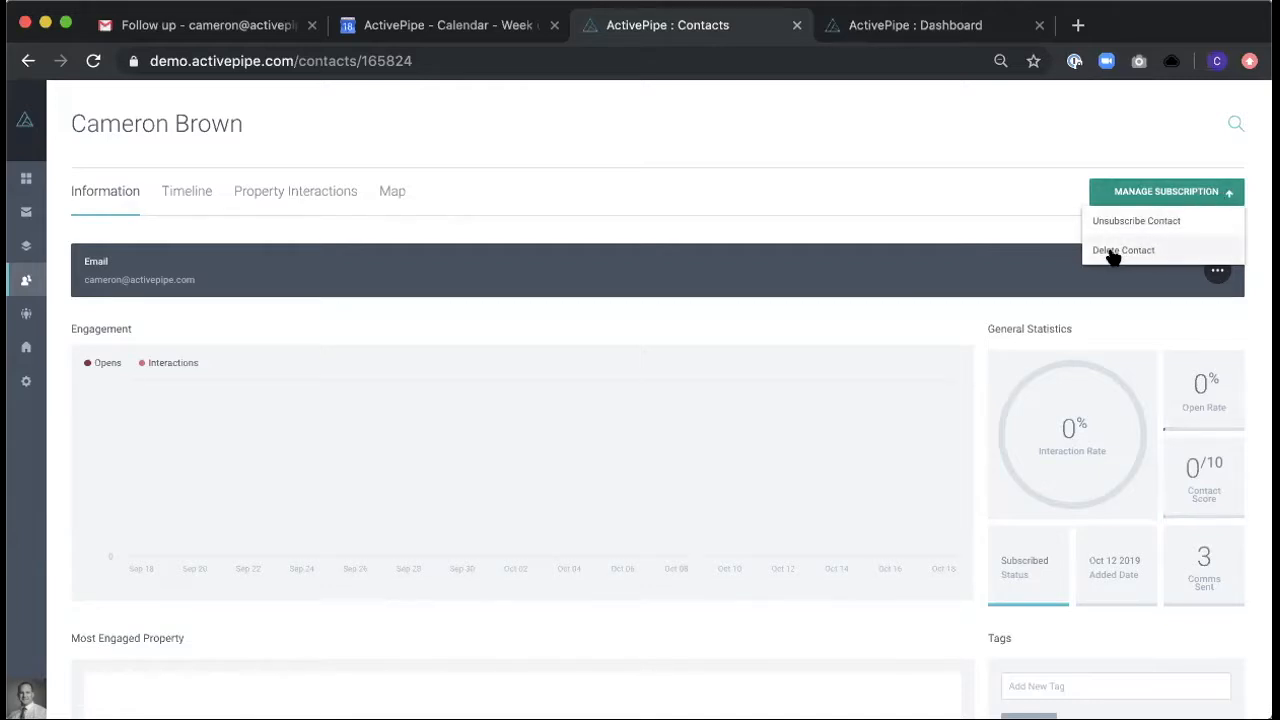
click(911, 211)
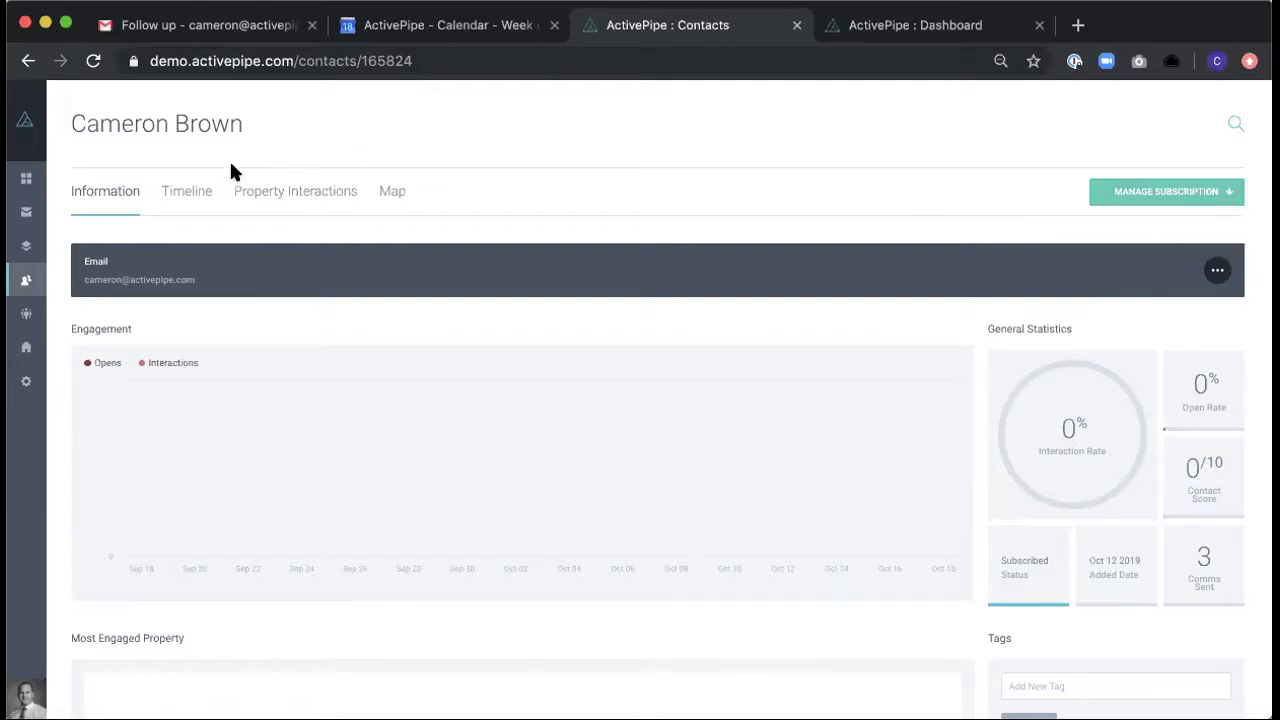
click(182, 195)
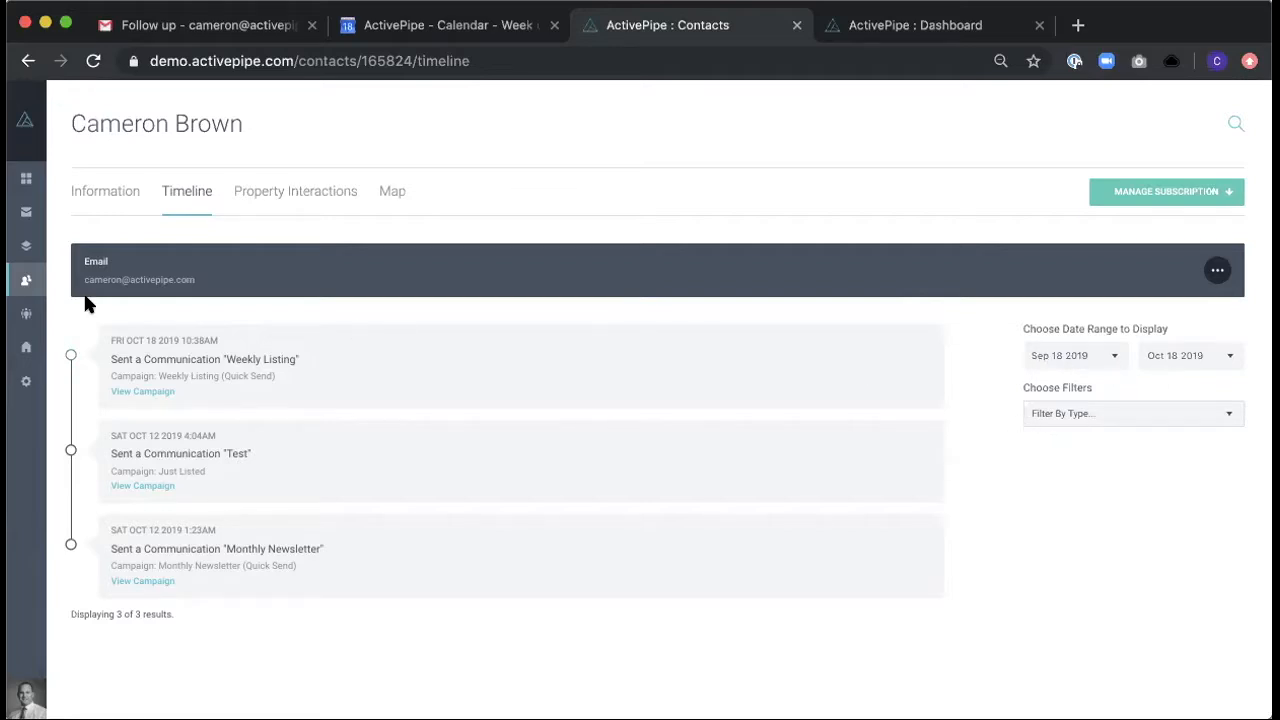
- Return to the contacts overview and look at the options for adding contacts
click(24, 281)
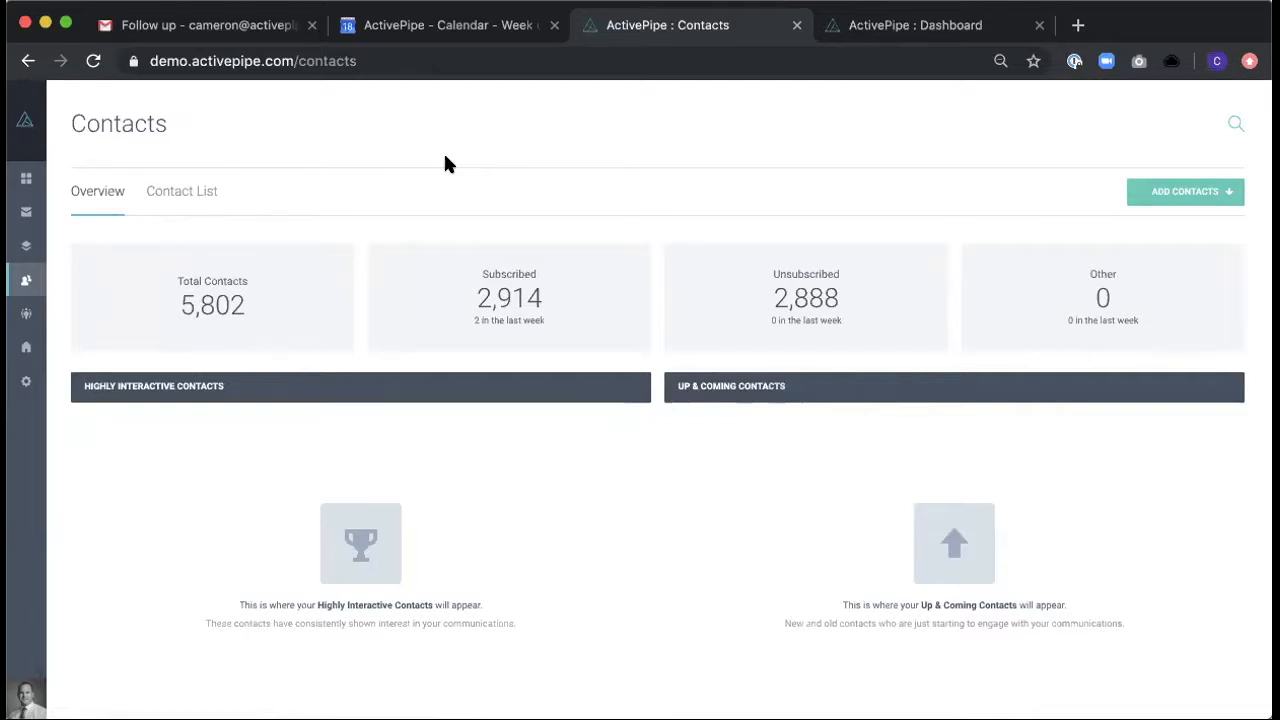
click(1212, 200)
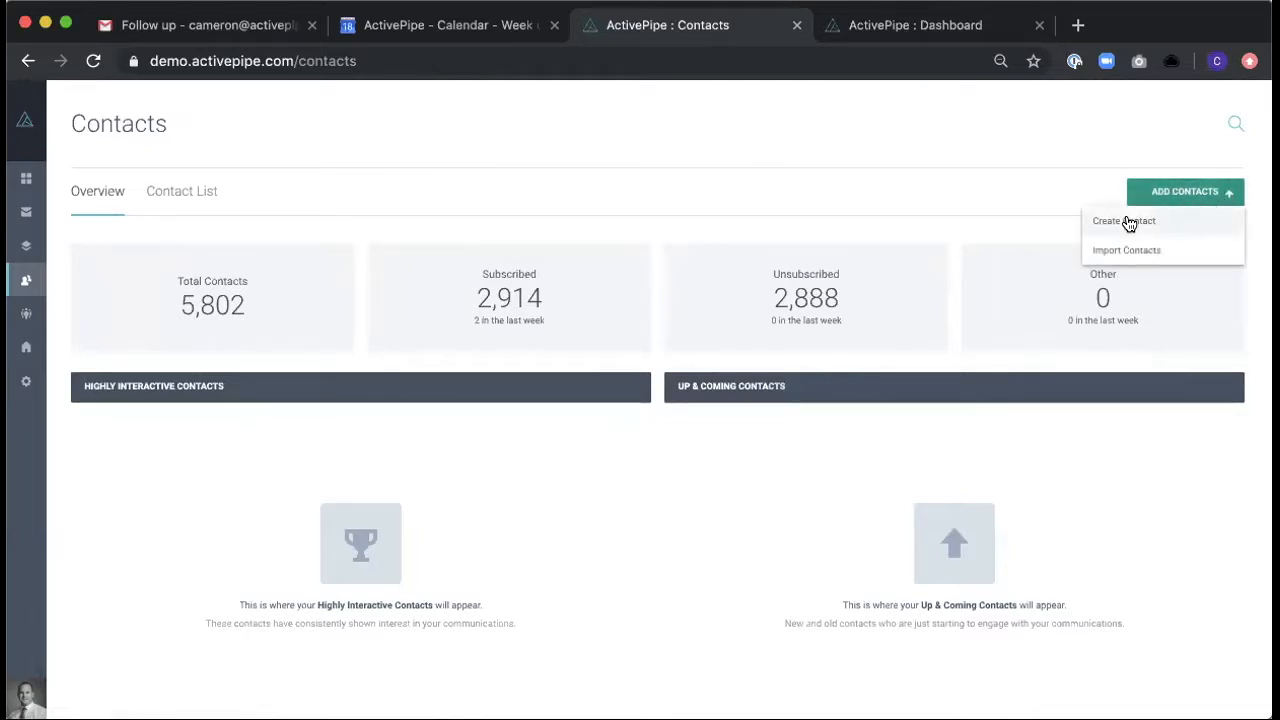
click(918, 192)
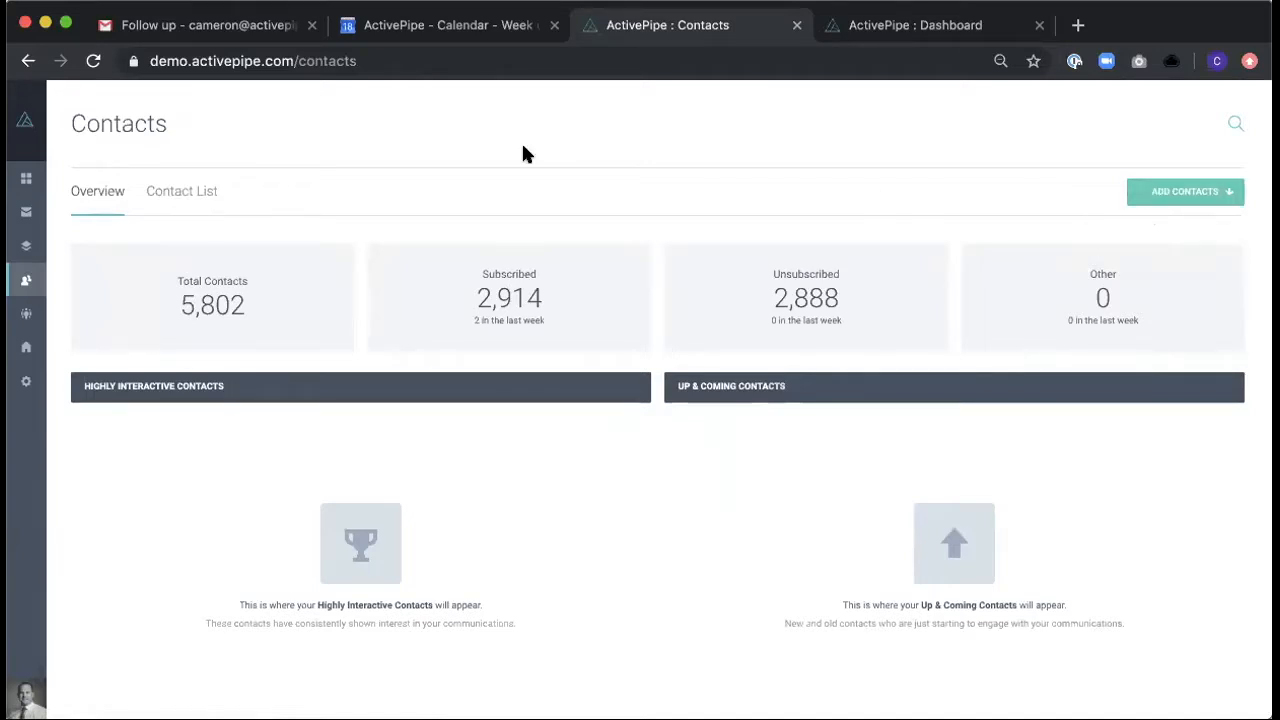
- Open the contact list and add the tag "Potential Buyer" to the first contact
click(178, 197)
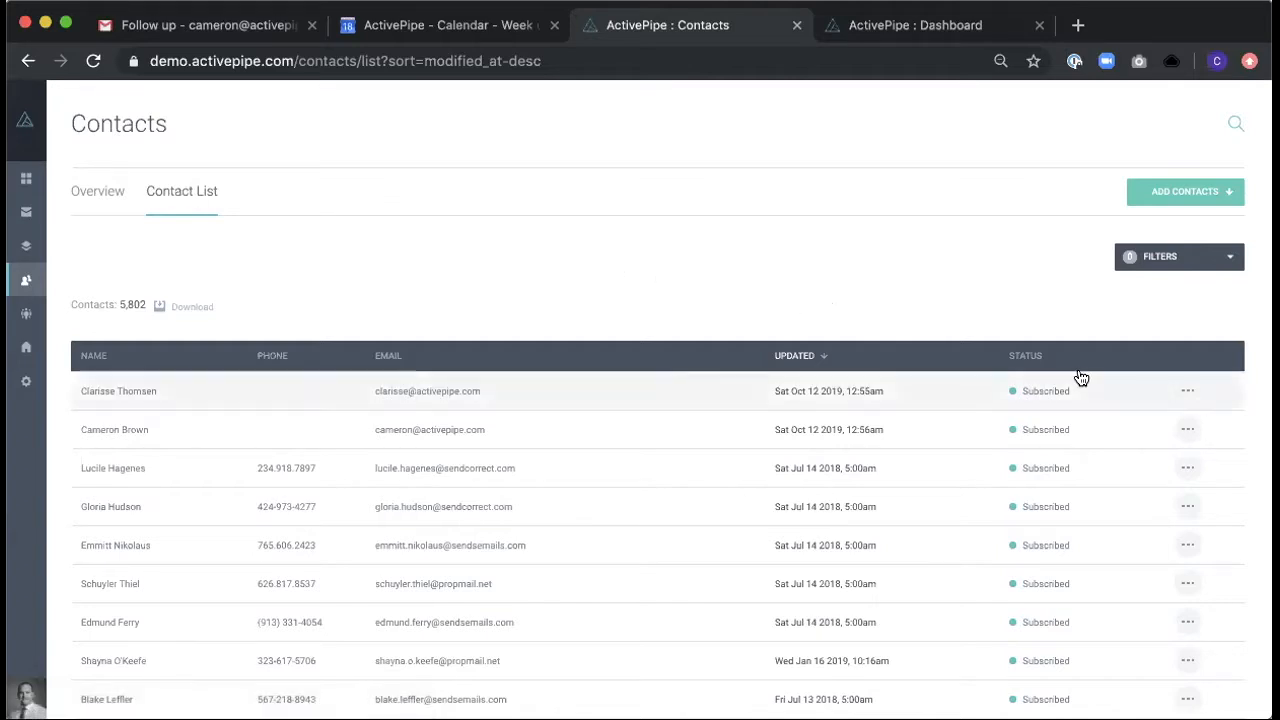
click(1187, 392)
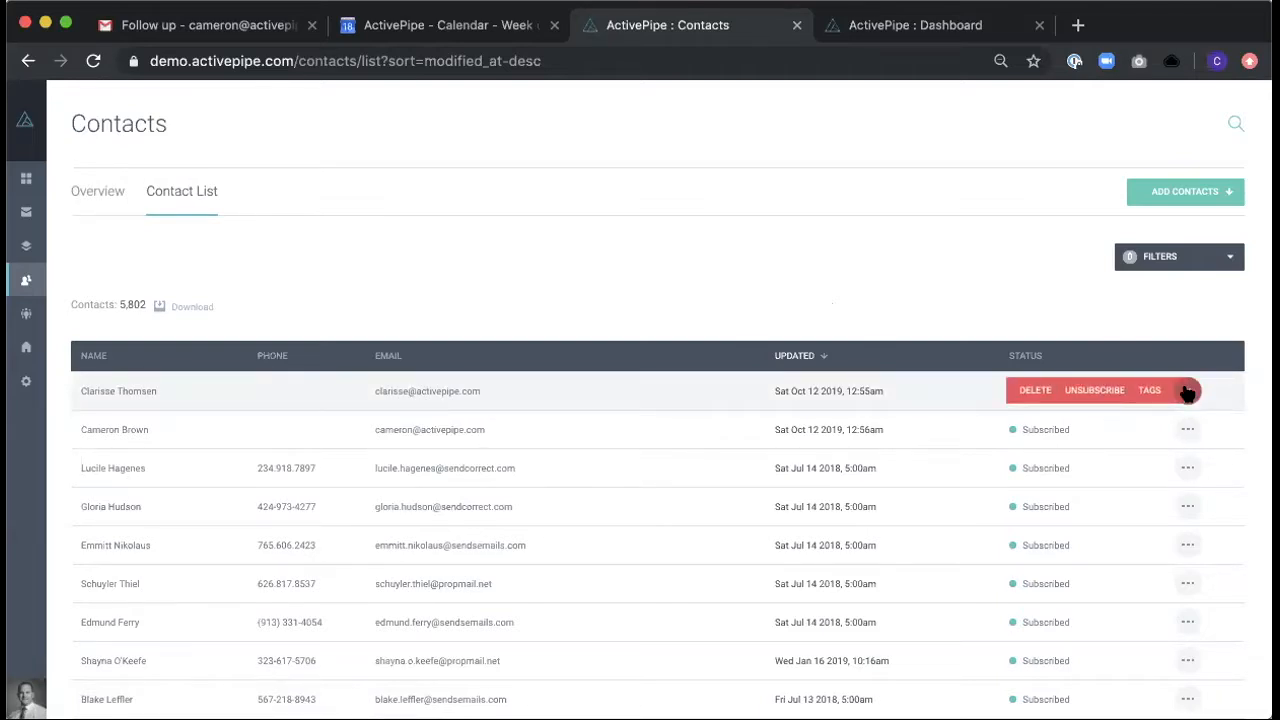
click(1152, 391)
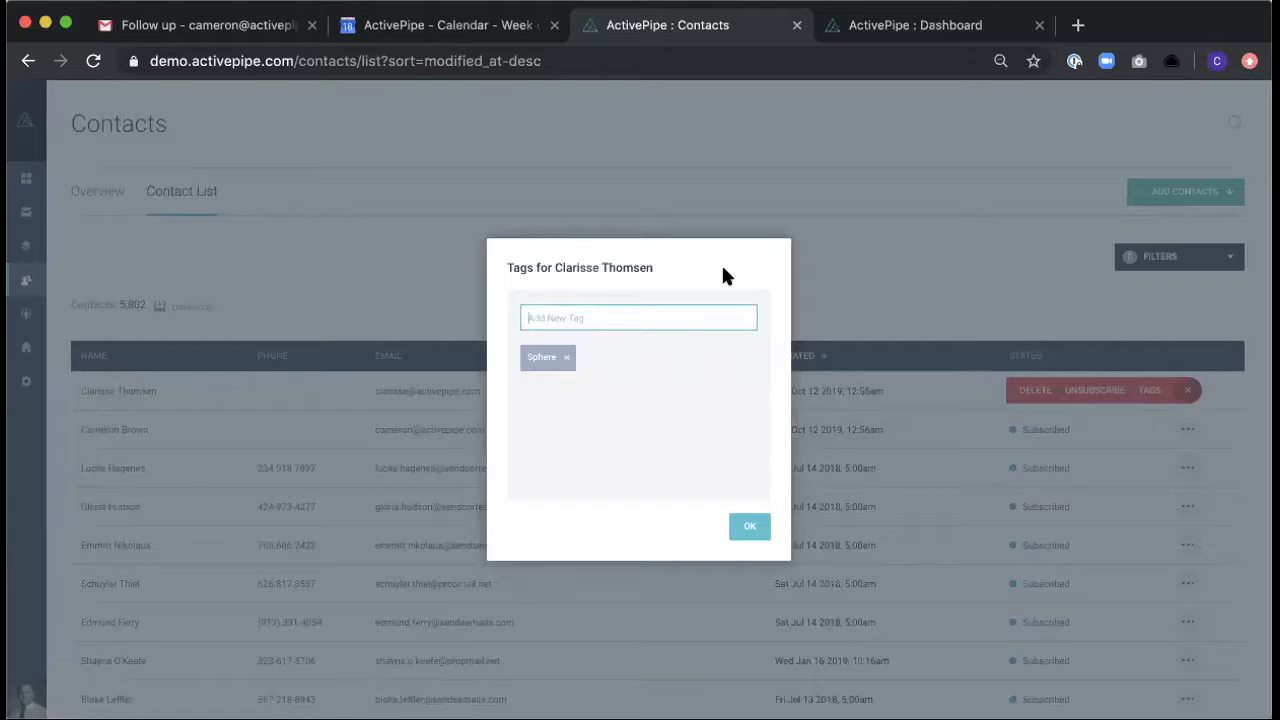
click(621, 322)
text(Potential Buyer)
click(748, 527)
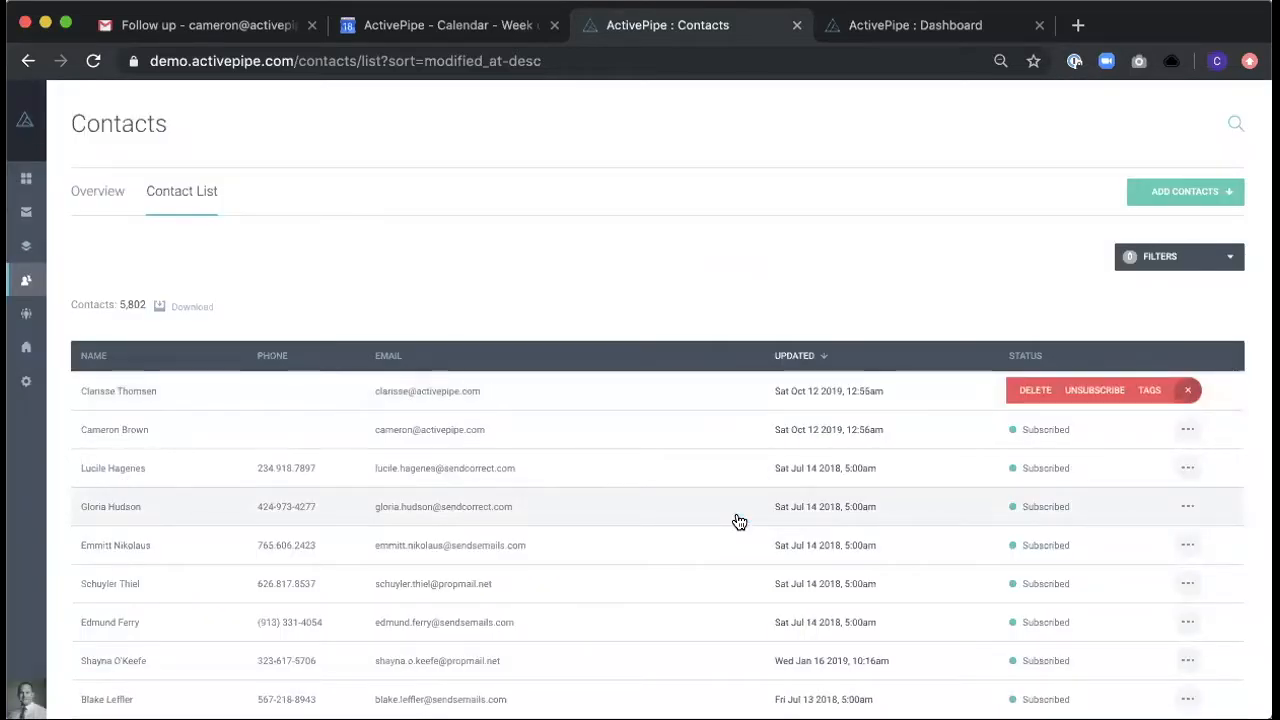
click(857, 252)
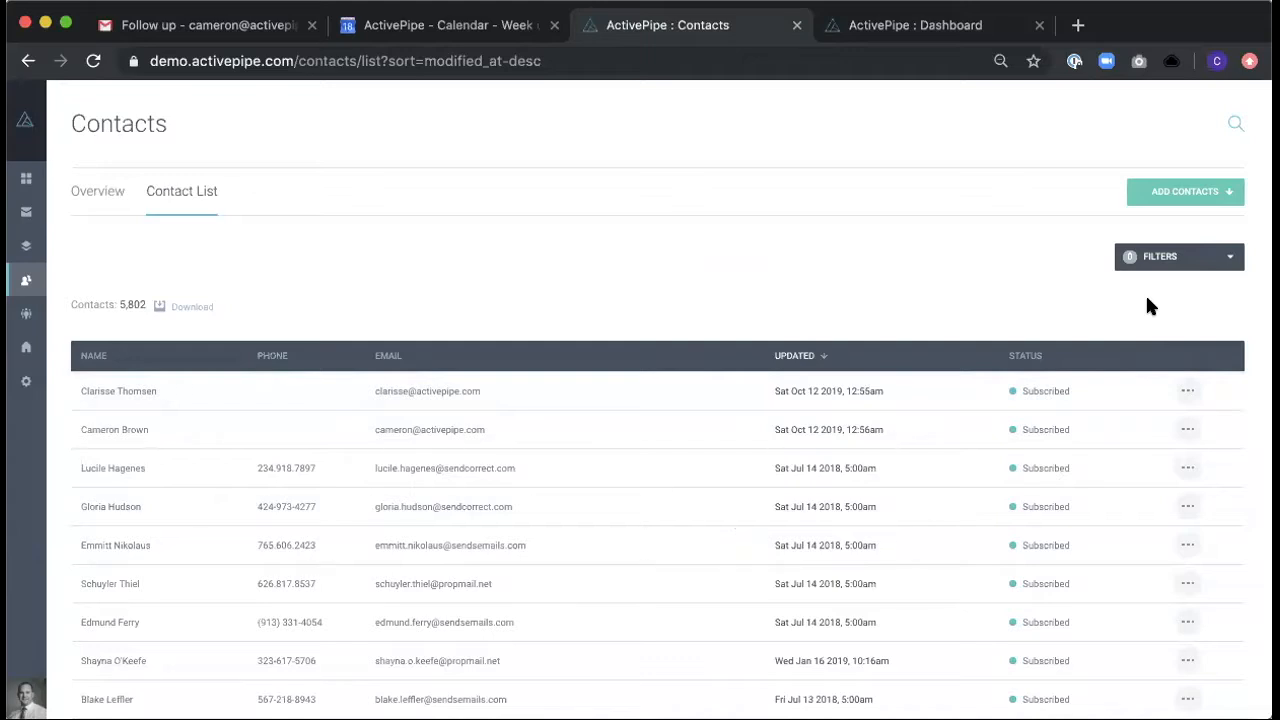
- Add the tag "Potential Buyer" to the second contact in the list
click(1187, 429)
click(1155, 429)
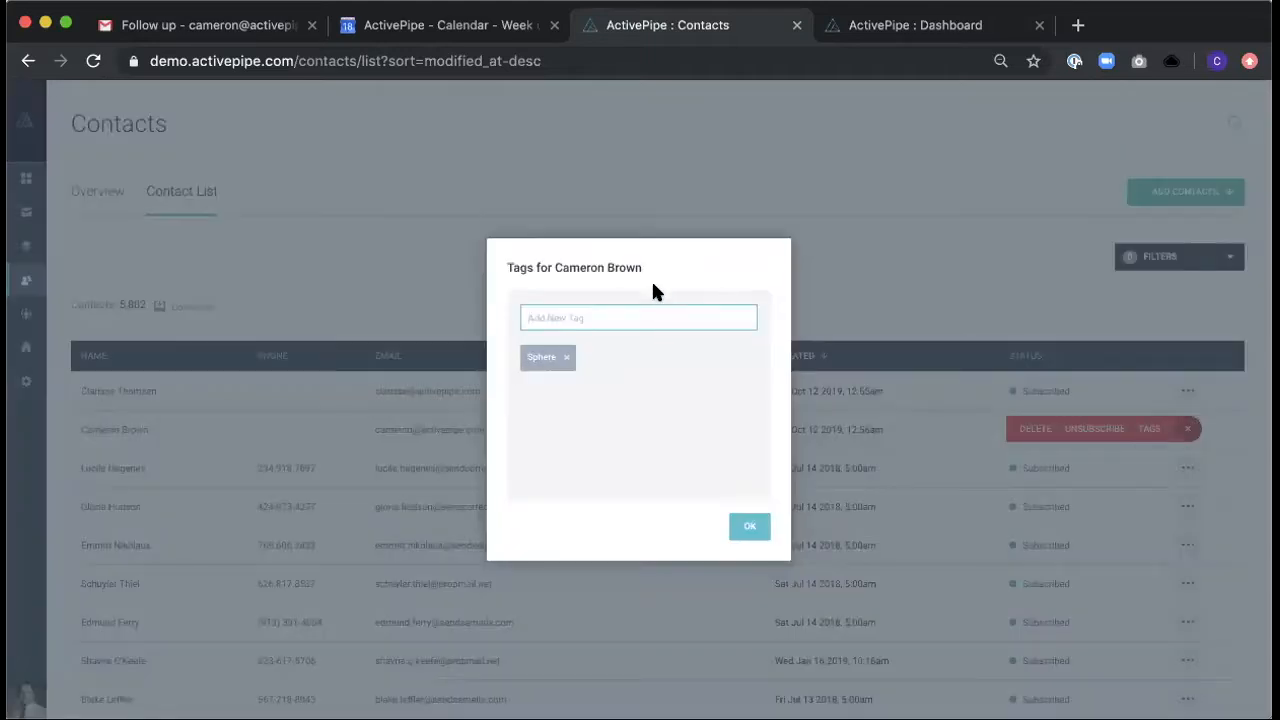
text(Potential Buyer)
click(748, 527)
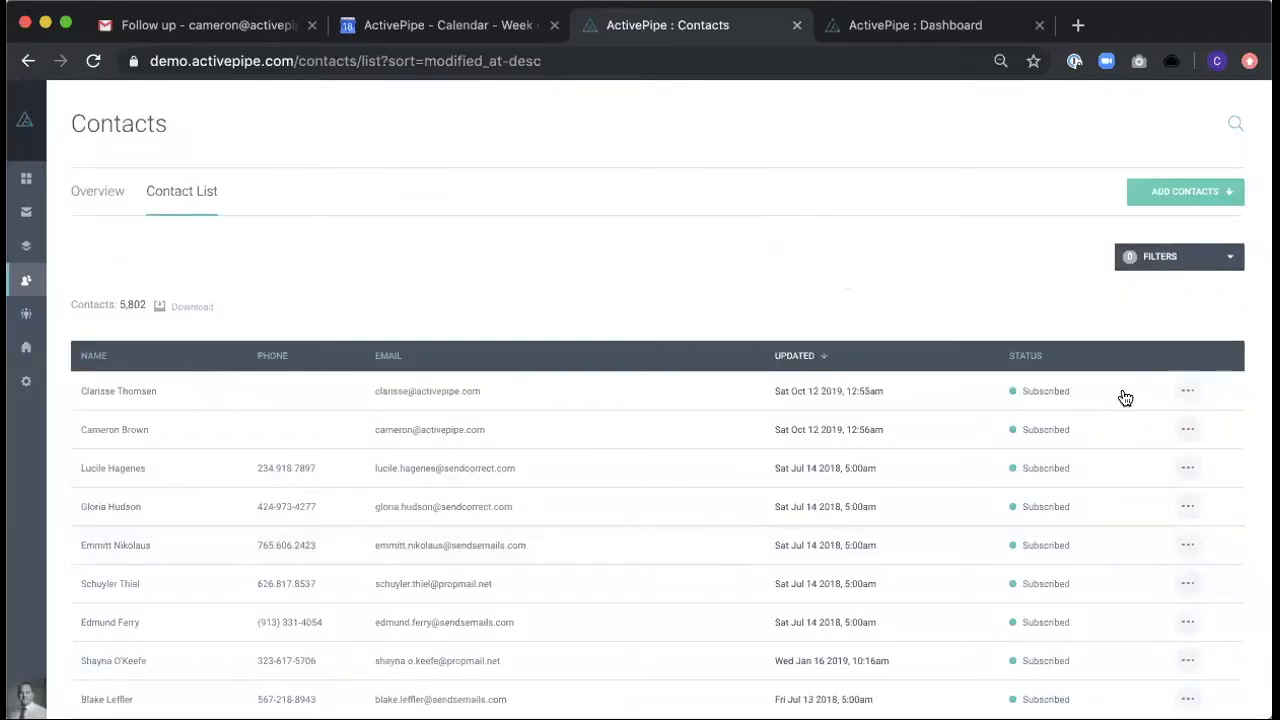
- Add the tag "Potential Buyer" to the topmost contact in the list, alongside its Sphere tag
click(1185, 391)
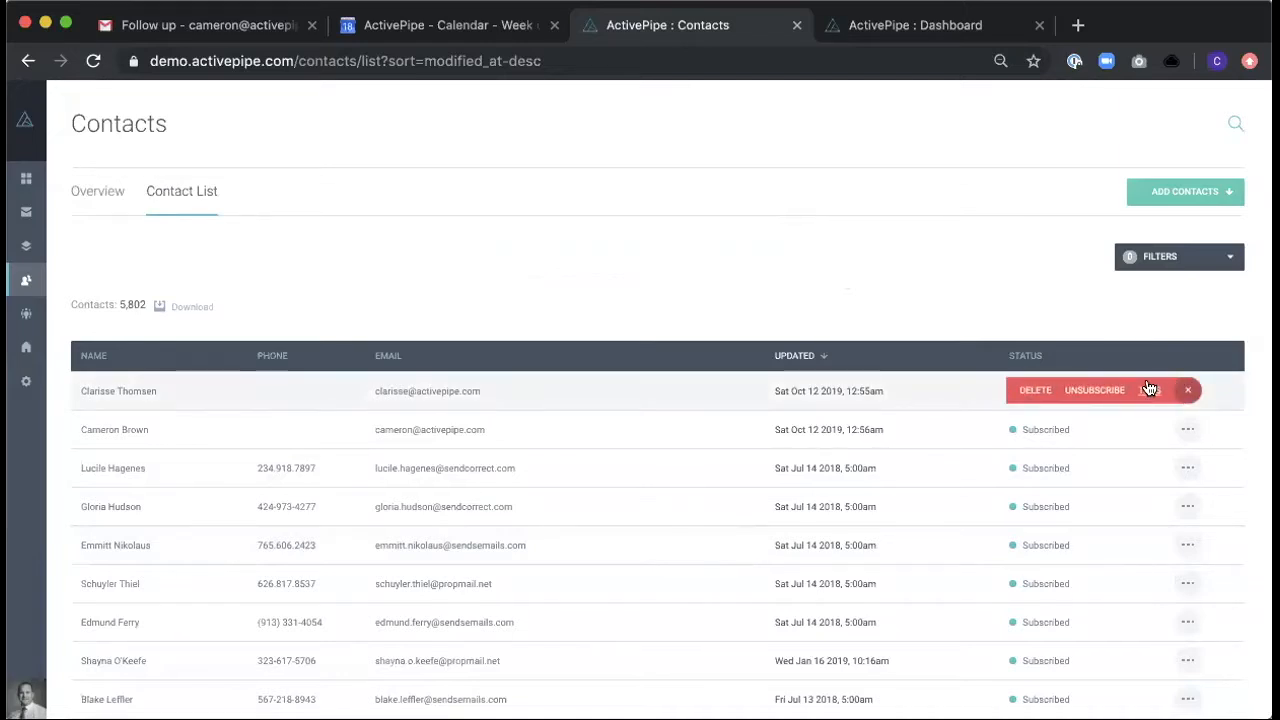
click(1148, 390)
text(Potential Buyer)
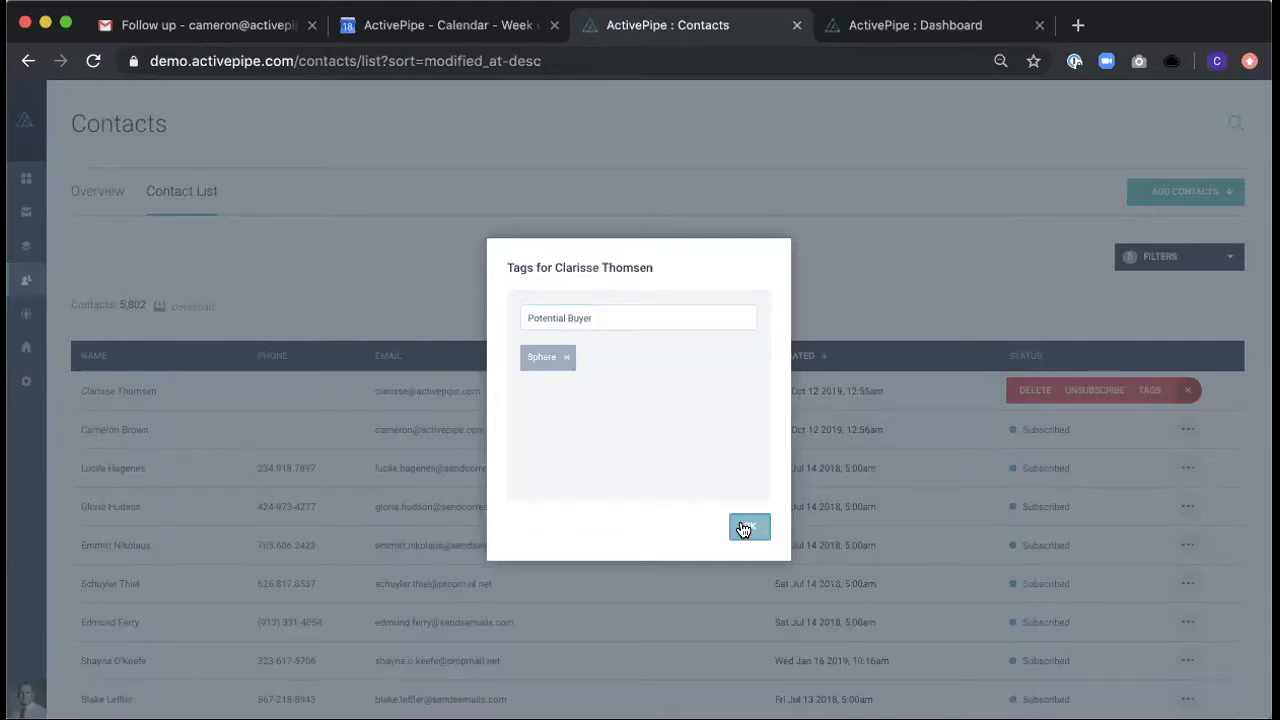
click(743, 526)
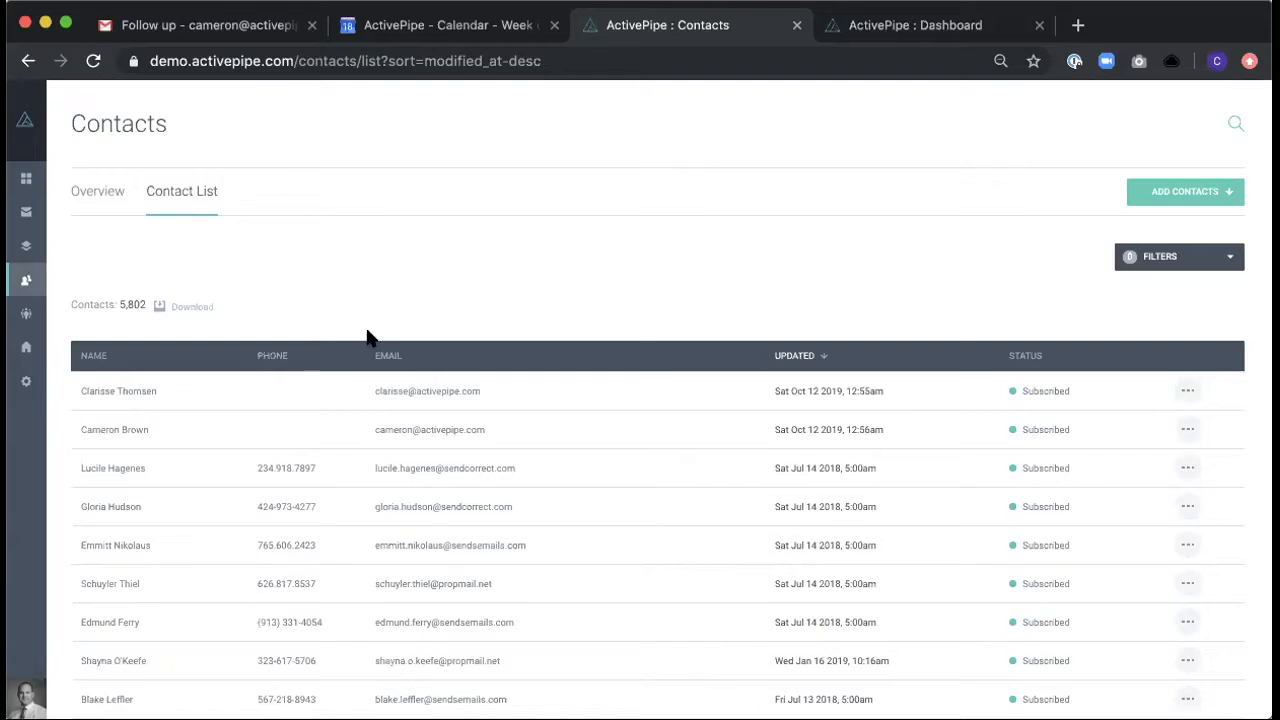
- Open the Emails section
mouse_move(28, 284)
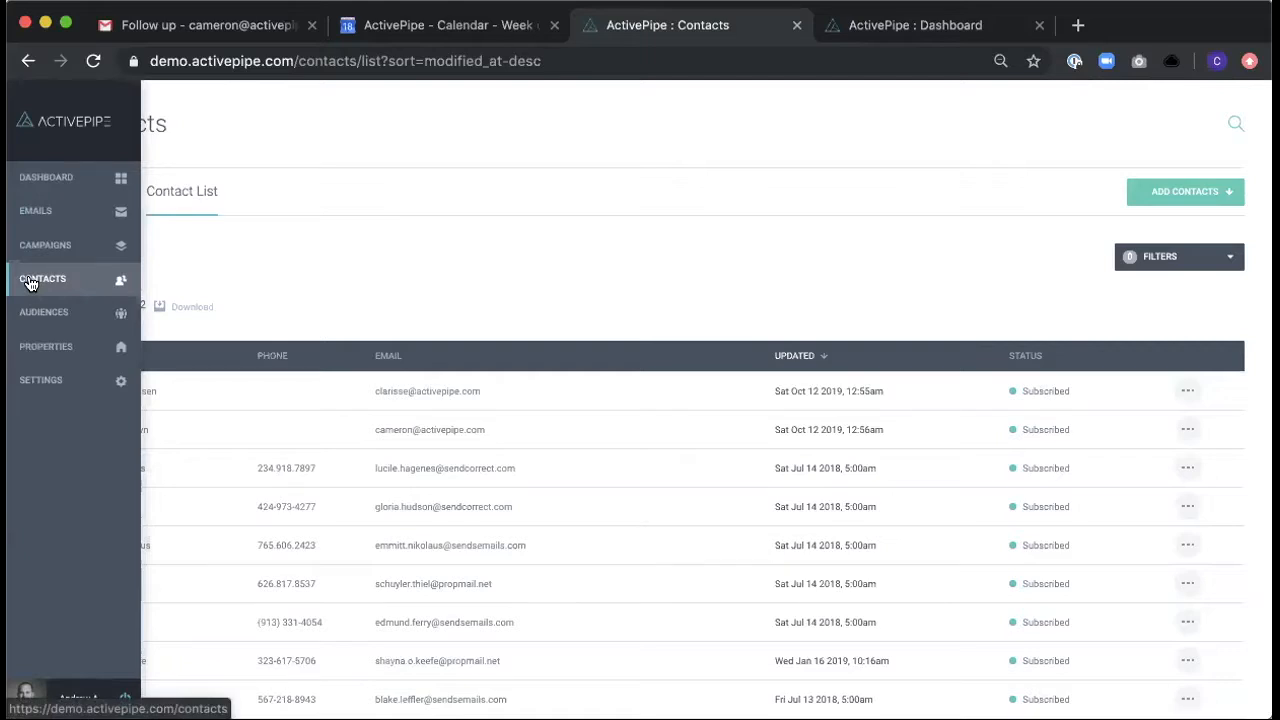
click(33, 213)
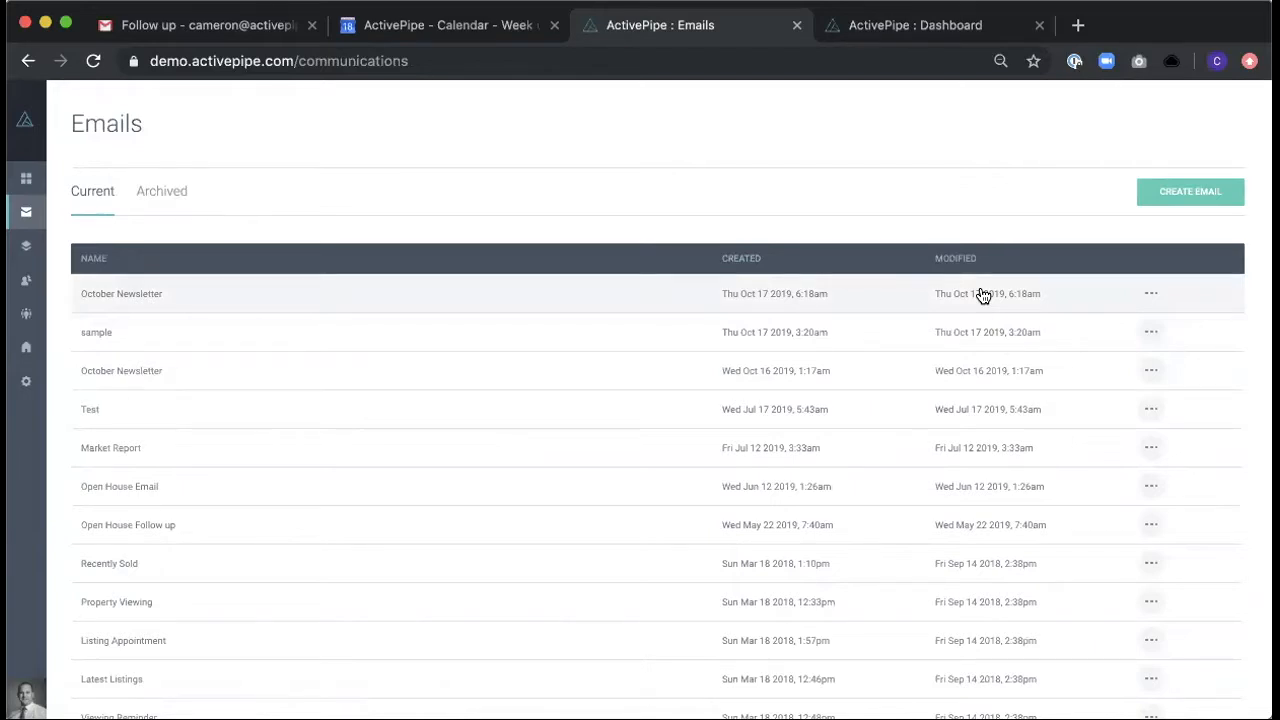
- Create an email named "Listing email" from the ActivePipe Properties template with the Newtown Theme - USA
click(1192, 195)
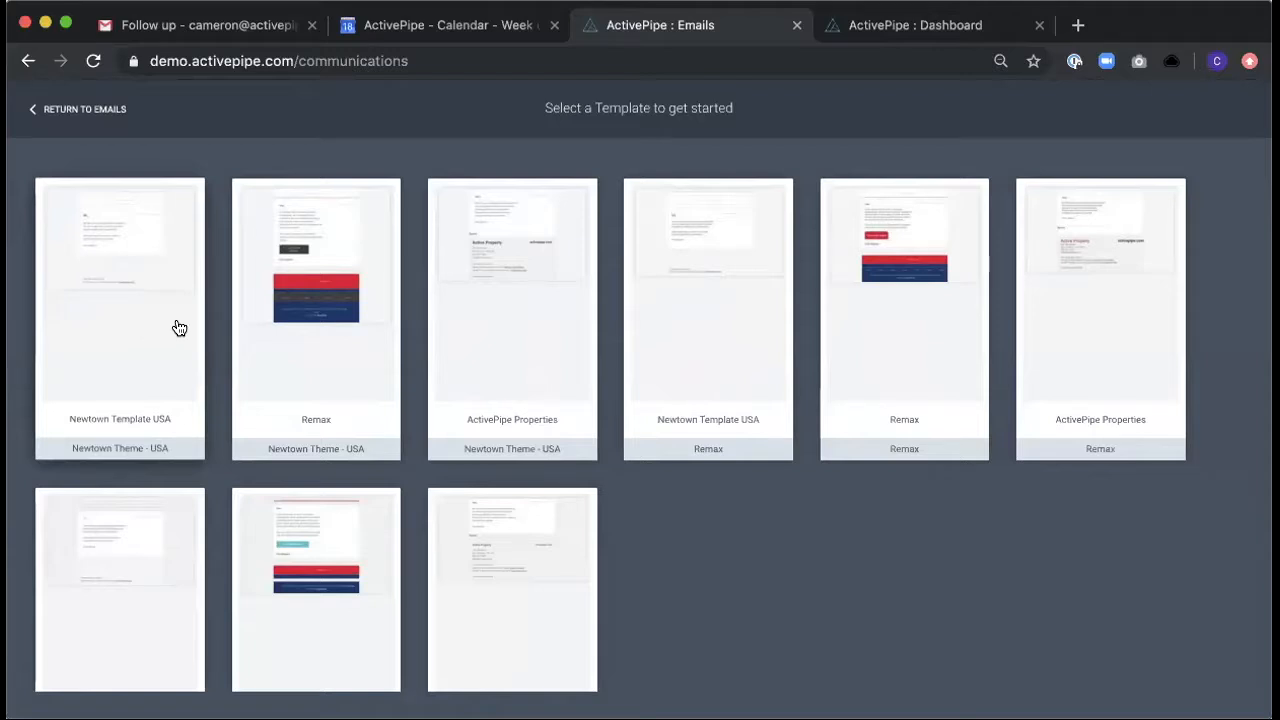
click(528, 332)
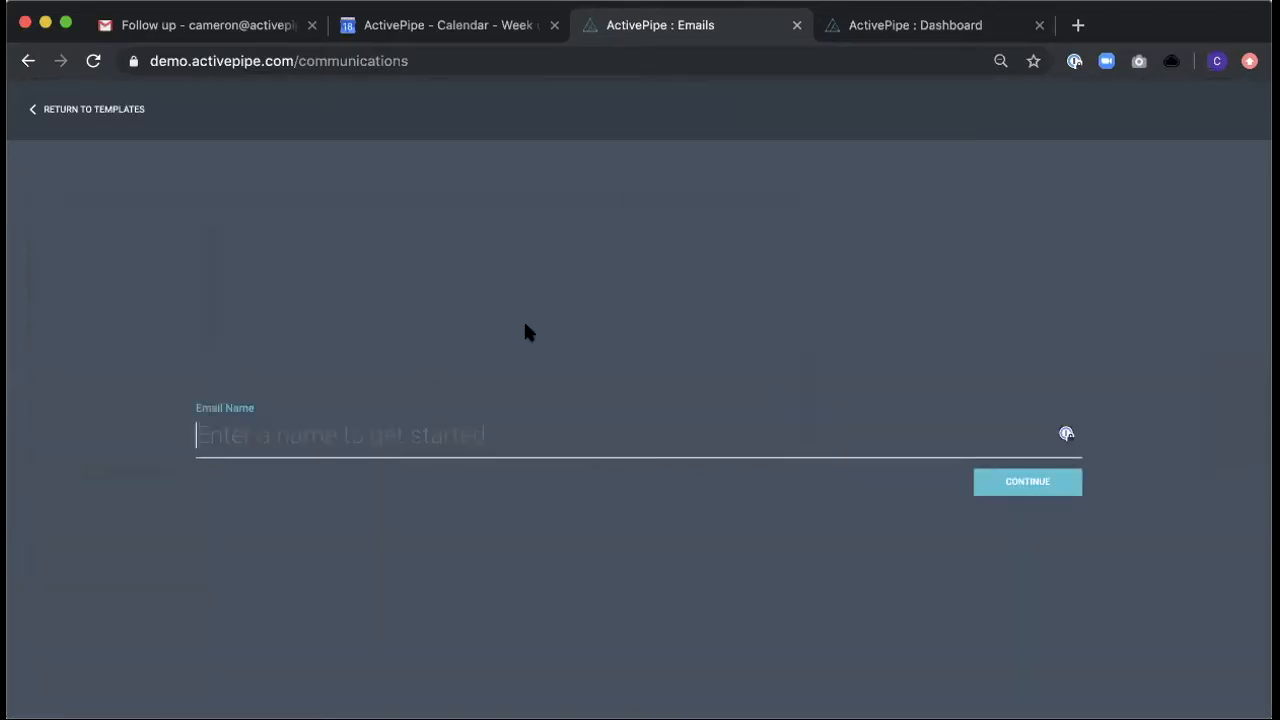
text(Listing email)
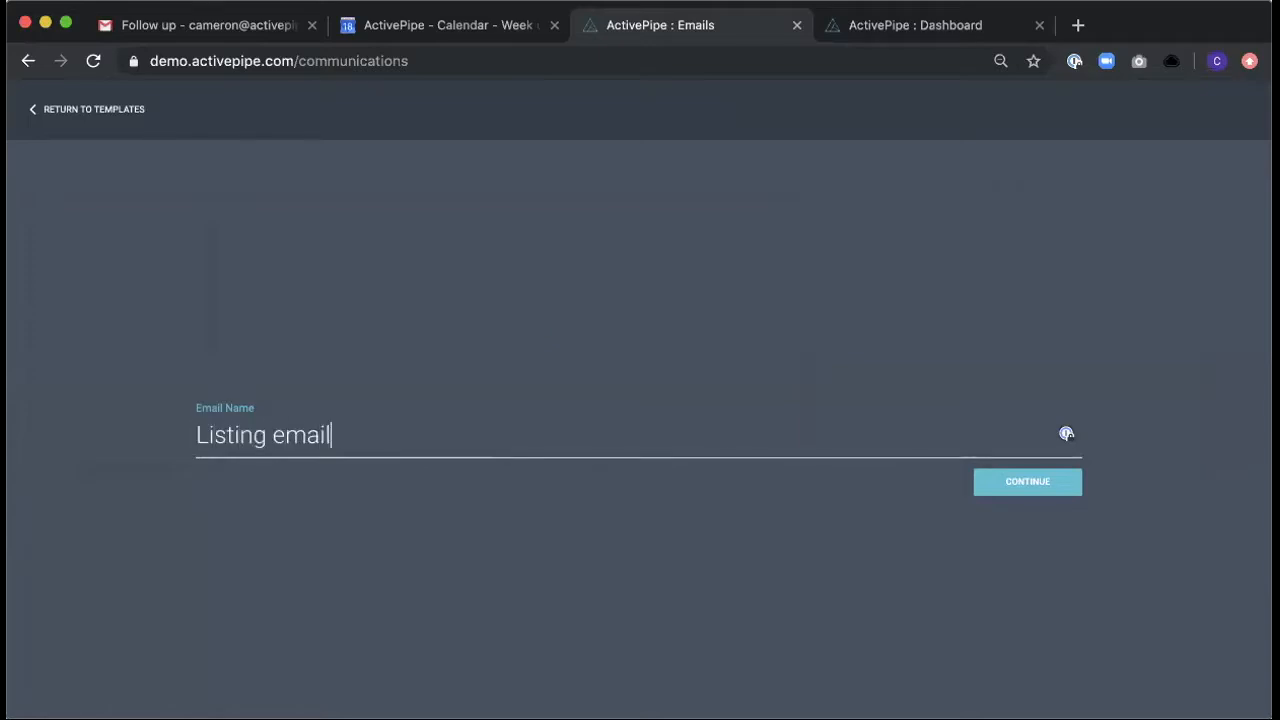
click(1030, 484)
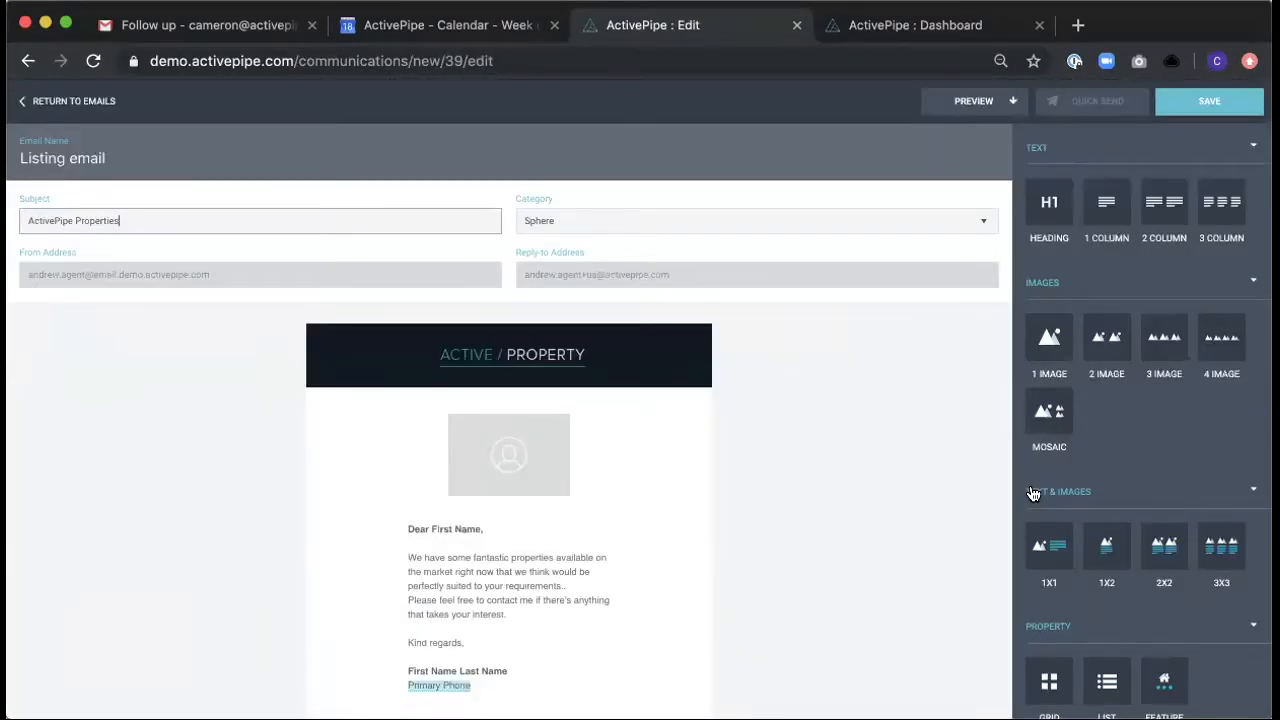
- Delete the body block containing the agent image, greeting and introductory text from the email
scroll(855, 411, down, 1)
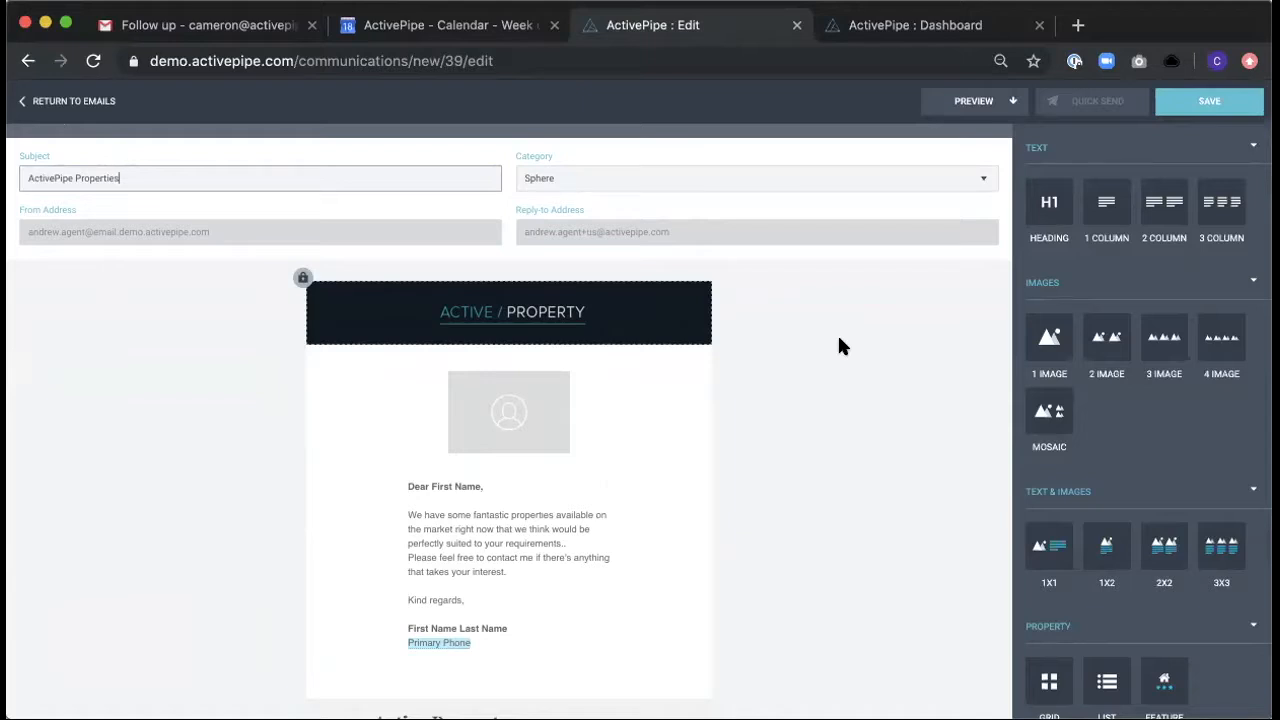
scroll(839, 341, down, 3)
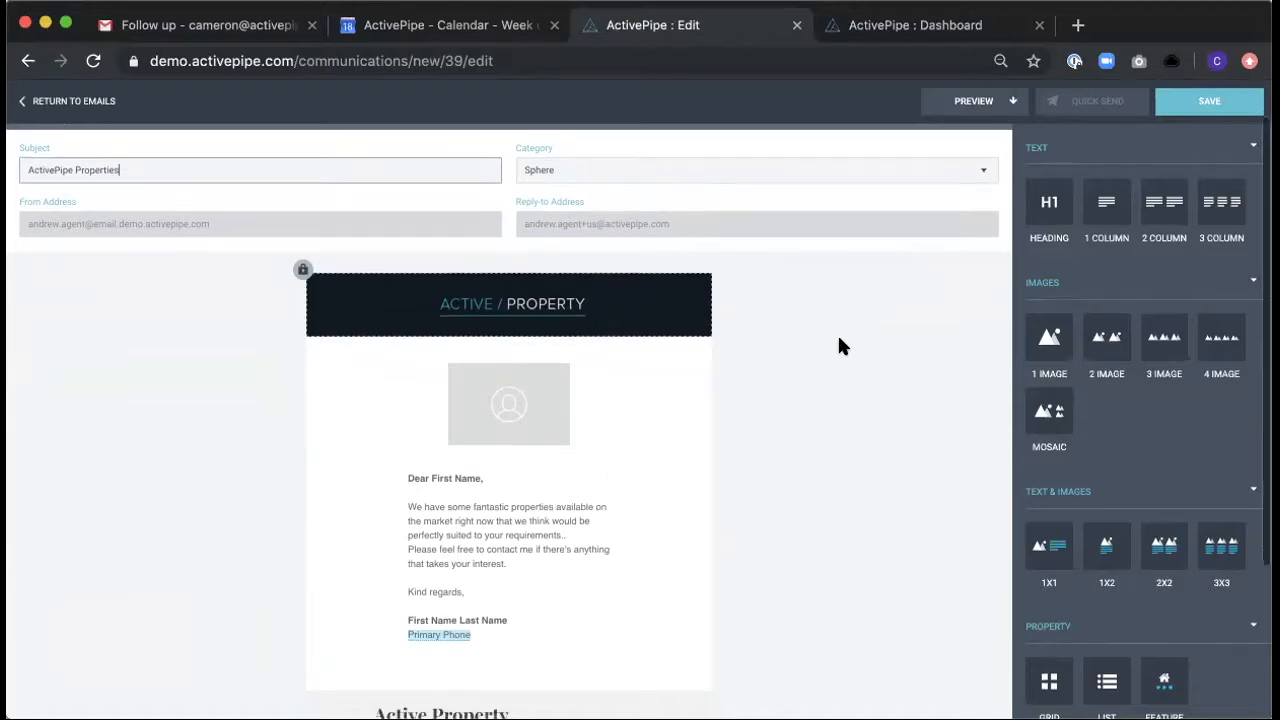
scroll(840, 345, down, 1)
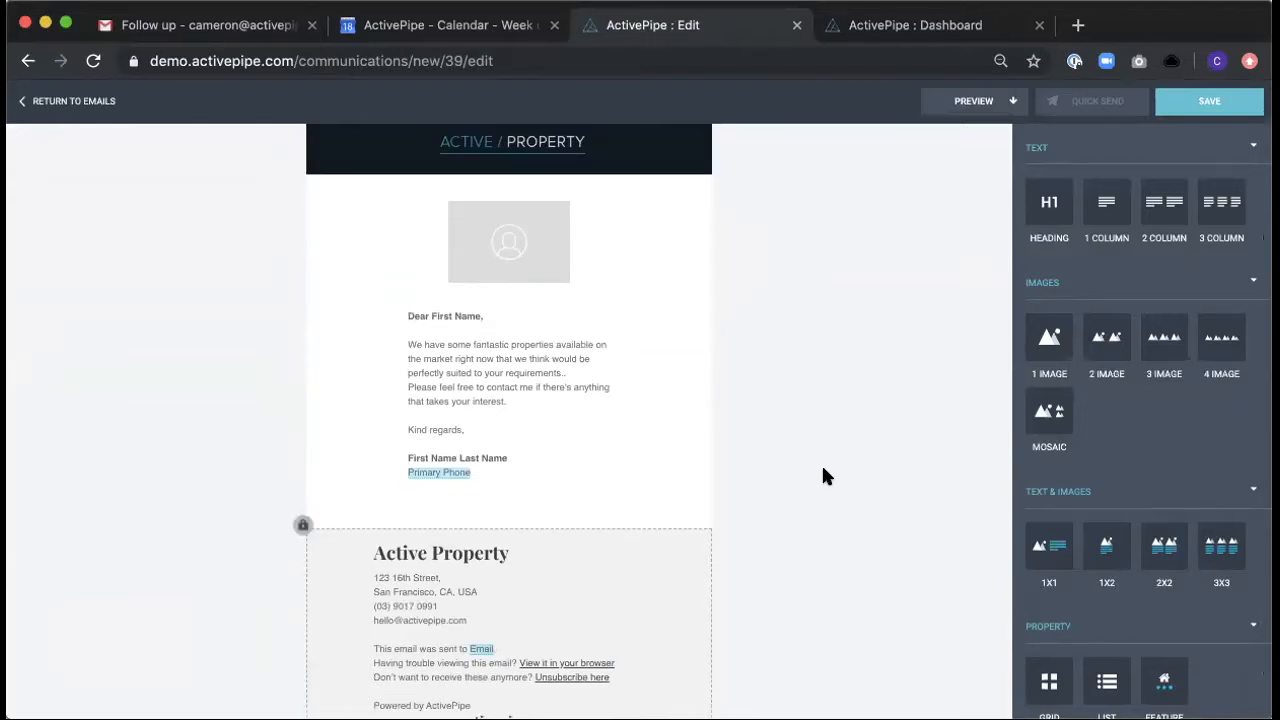
scroll(823, 470, up, 1)
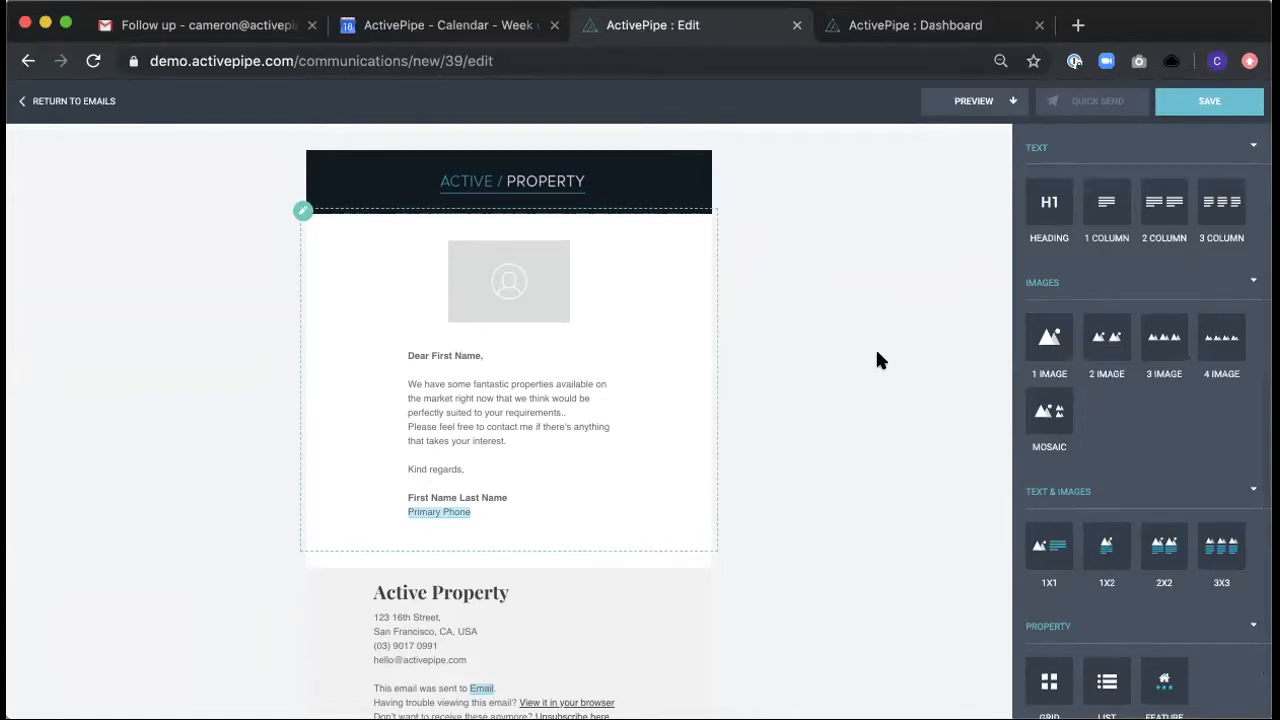
scroll(877, 352, up, 1)
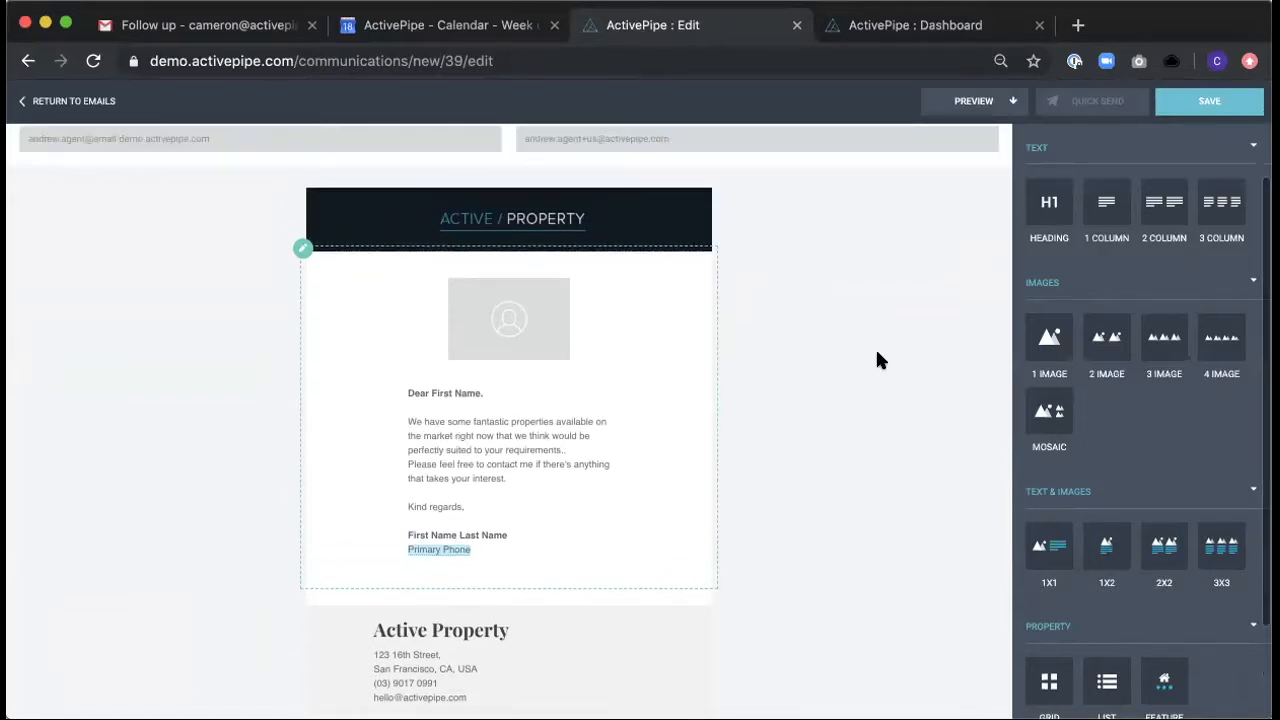
click(636, 381)
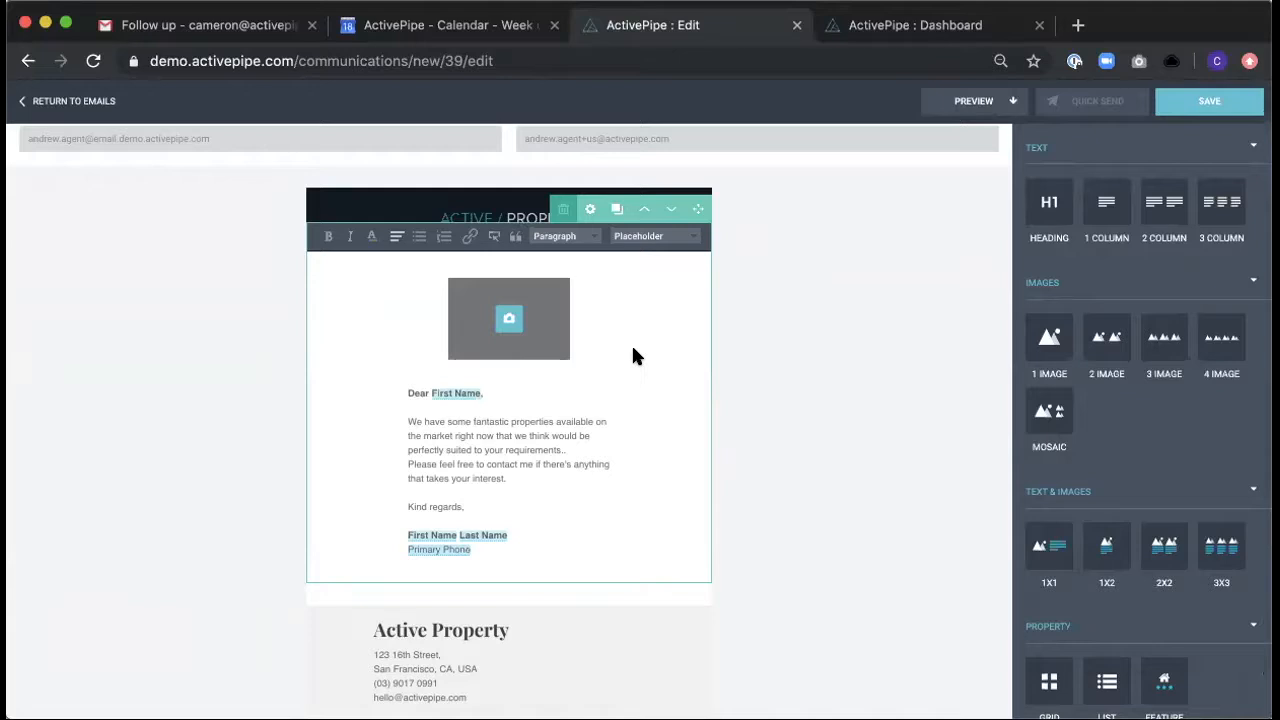
click(562, 210)
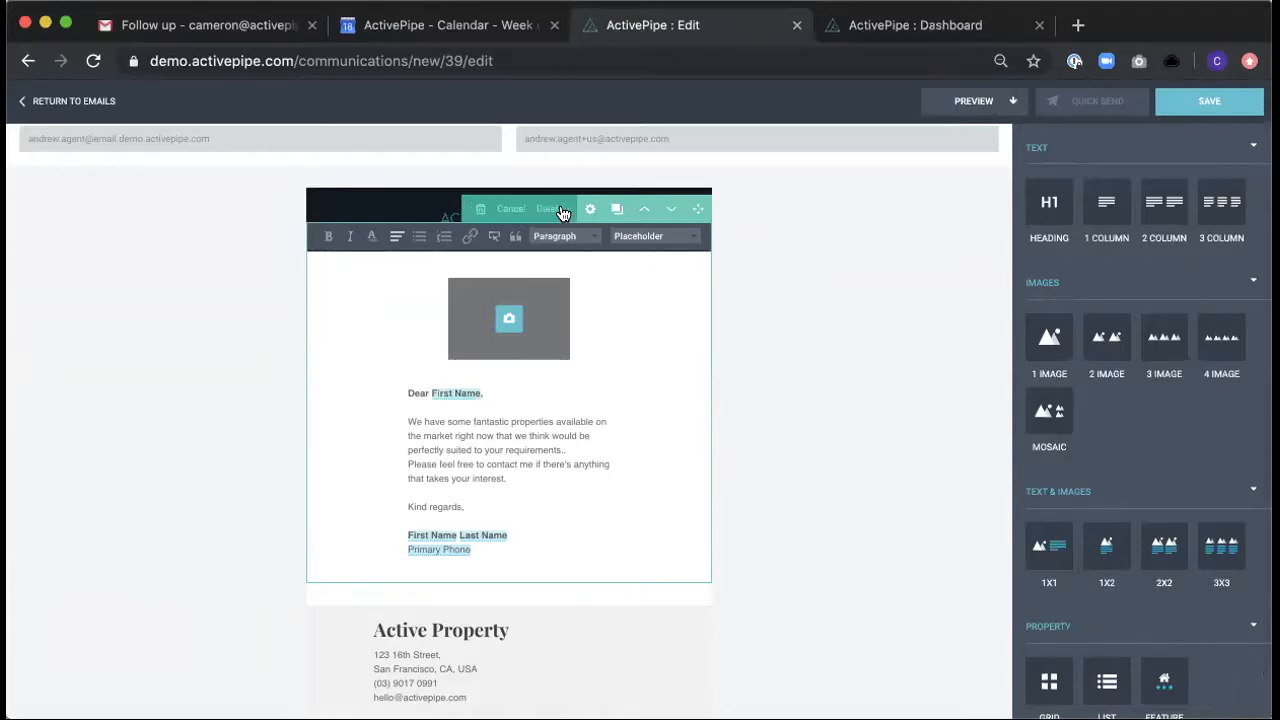
click(549, 203)
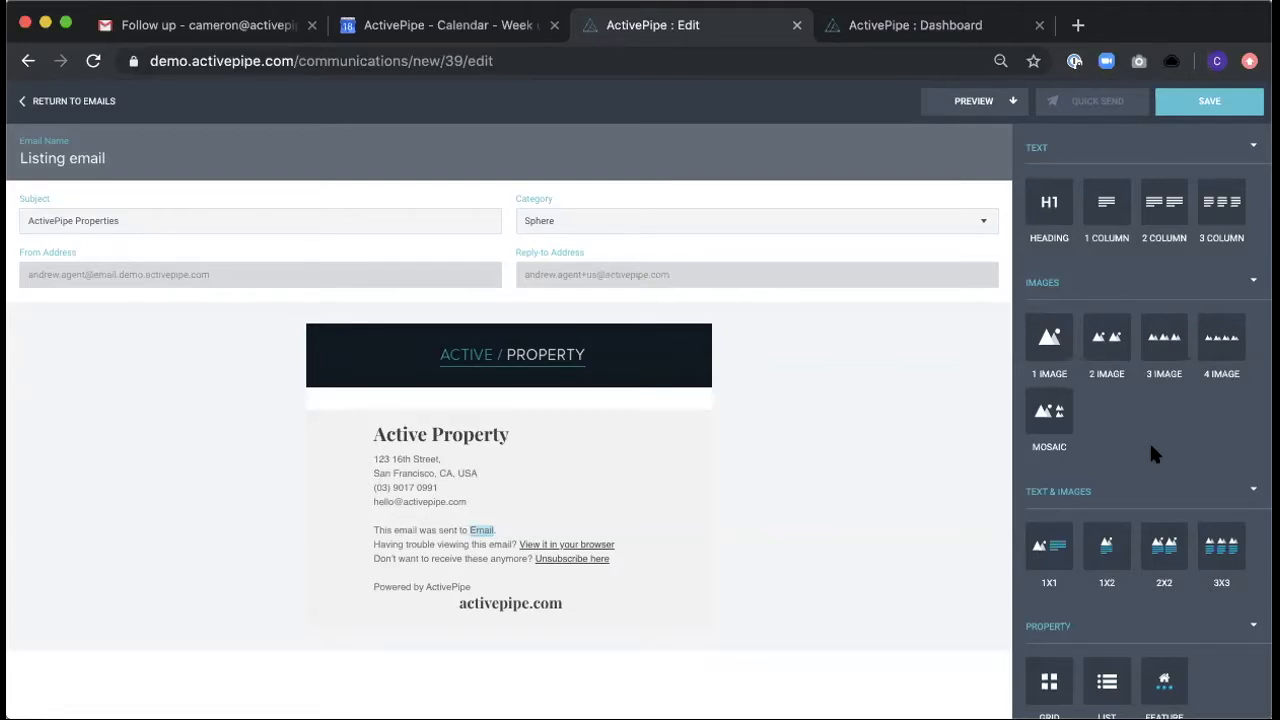
- Try to place a Feature property block between the email's header and footer, and return to the email list
scroll(1151, 447, down, 3)
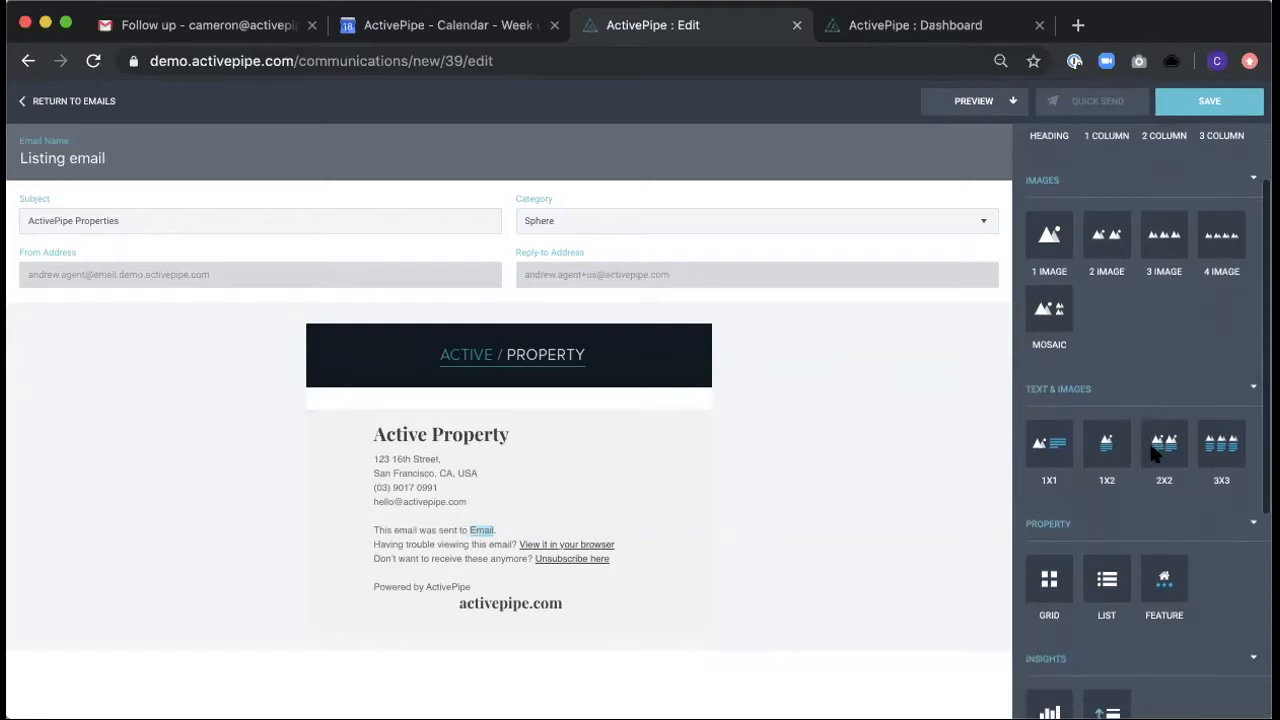
scroll(1151, 455, down, 1)
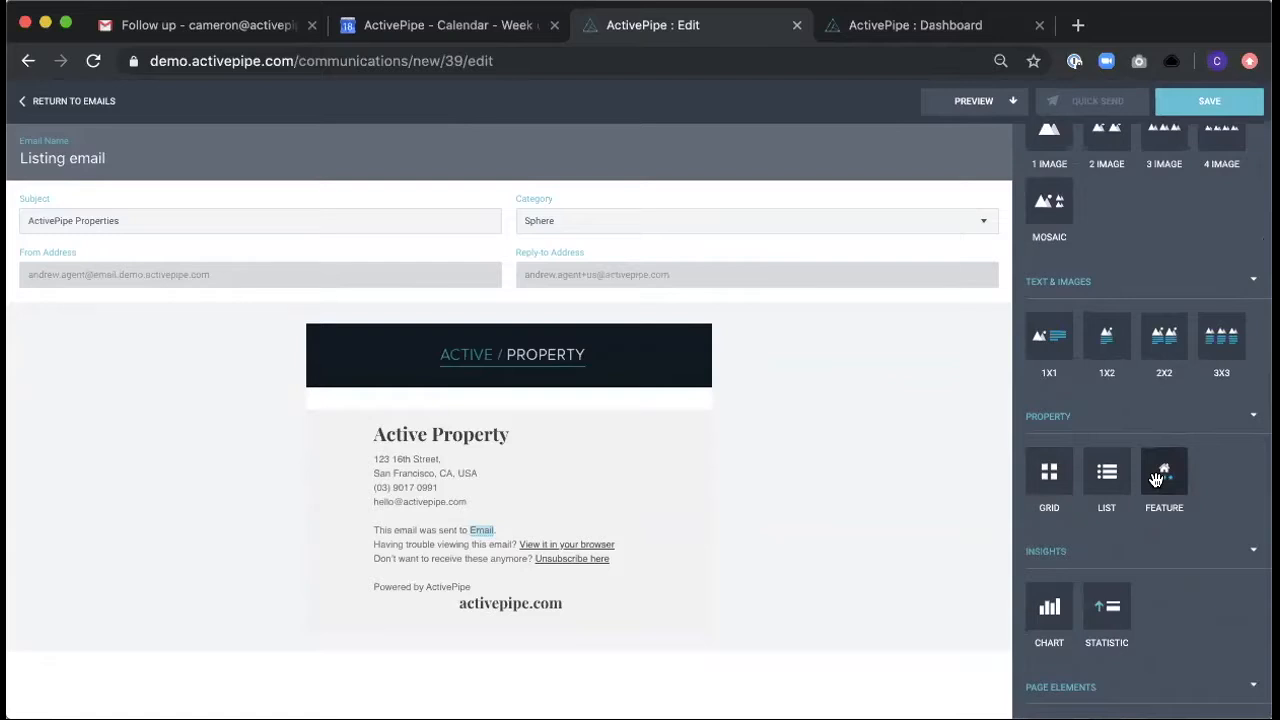
drag(1160, 467, 503, 378)
drag(1152, 467, 447, 396)
click(22, 103)
click(748, 428)
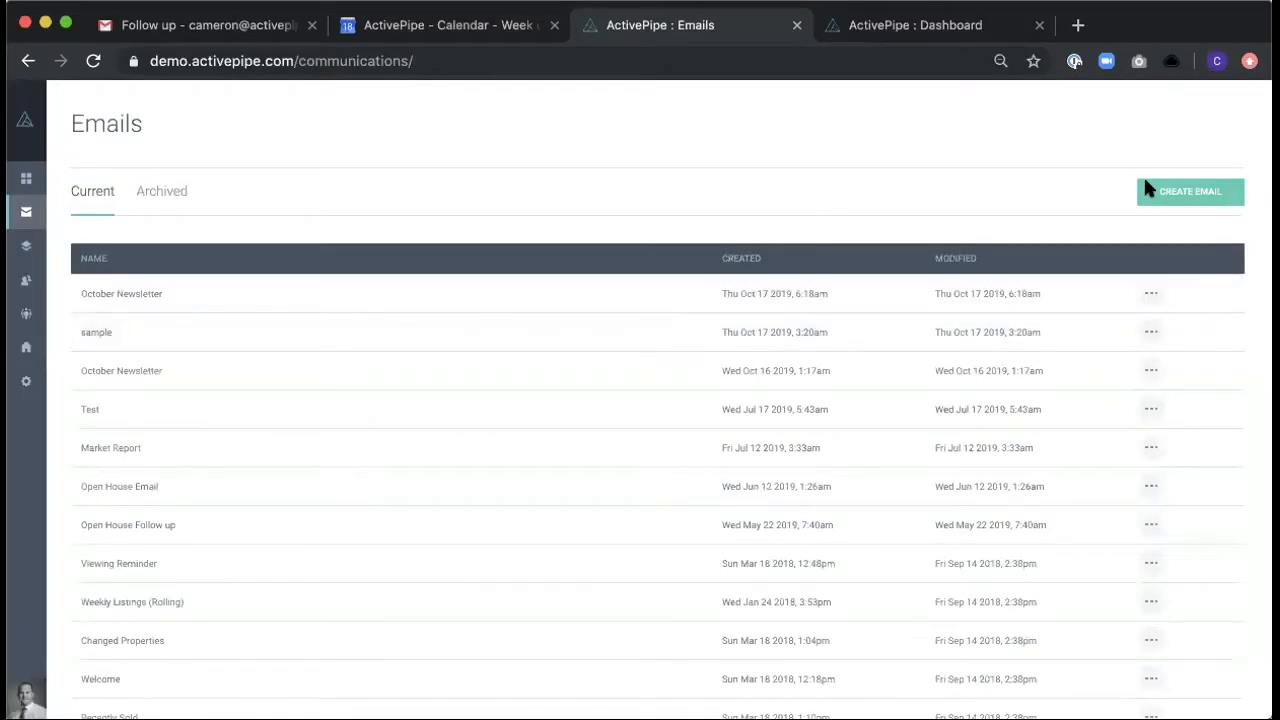
- Create an email named "Listing Update" from the Newtown Template USA with the Newtown Theme - USA
click(1205, 192)
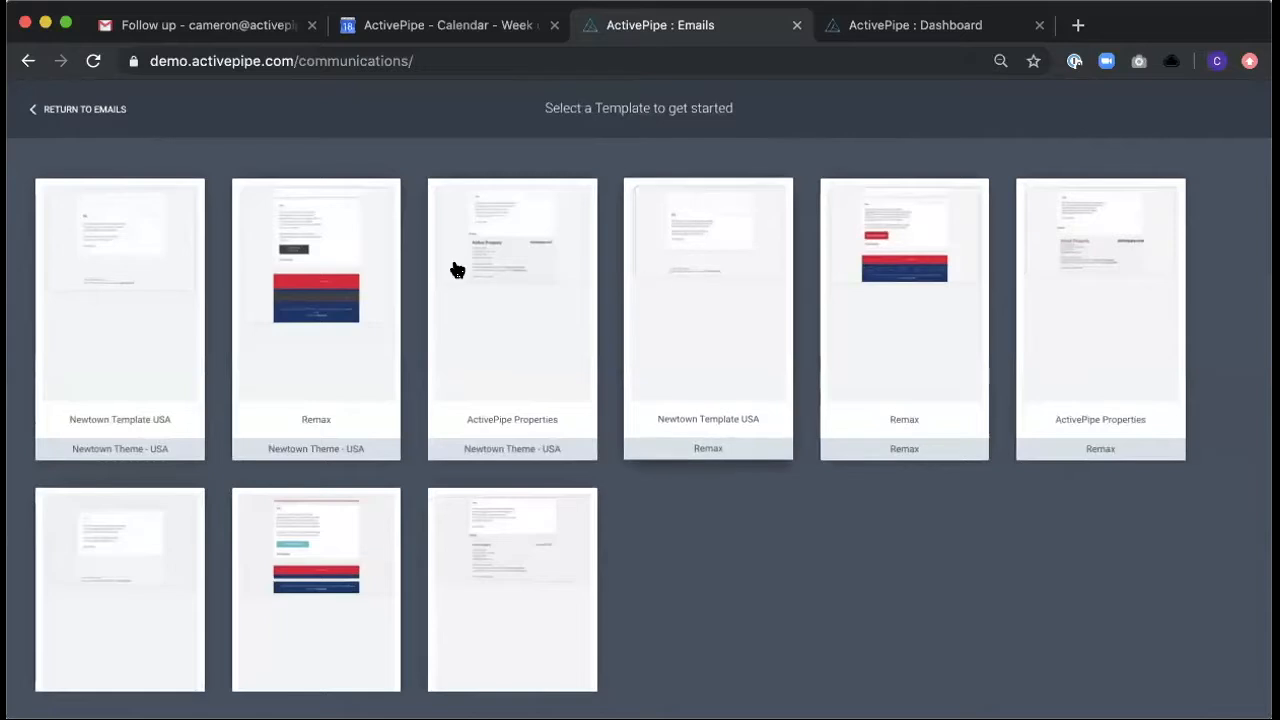
click(123, 263)
text(Listing Update)
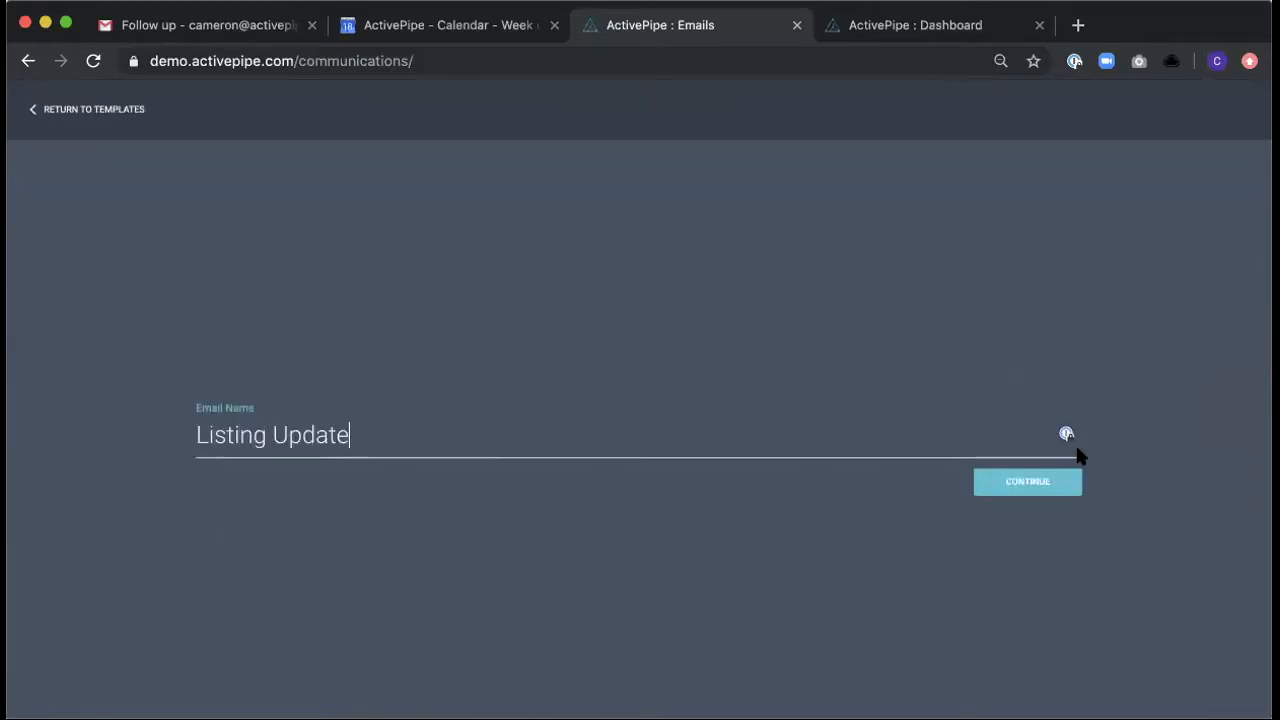
click(1029, 482)
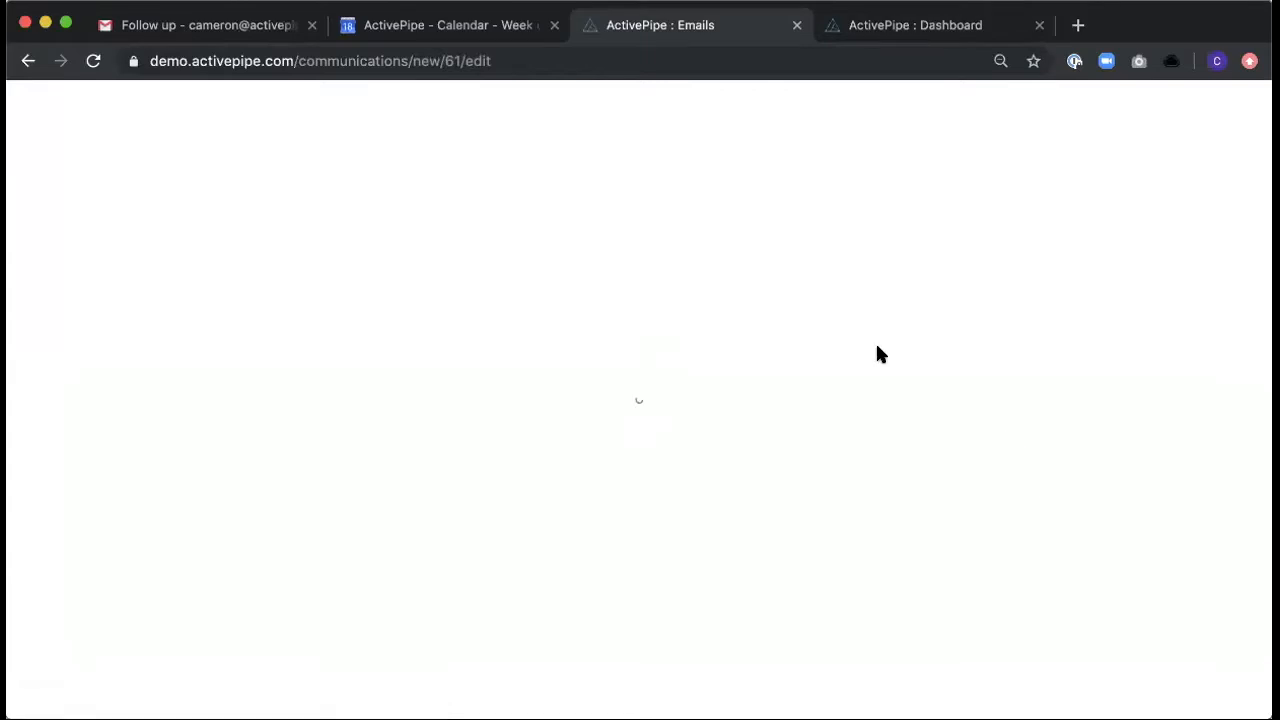
- Add a Feature property block below the introductory text of the email
scroll(877, 341, down, 2)
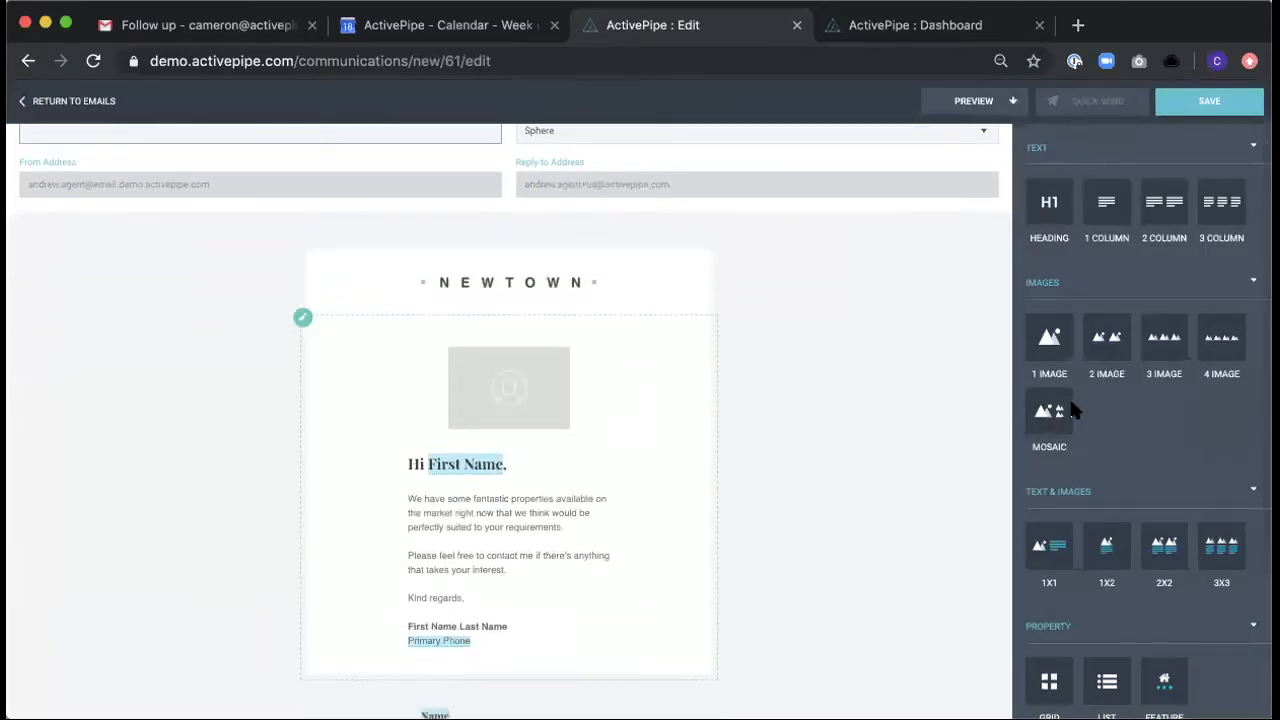
scroll(881, 405, down, 3)
scroll(1163, 540, down, 2)
drag(1163, 565, 543, 488)
- Fill the Feature block with the first current property offered in the property selection
scroll(808, 470, down, 5)
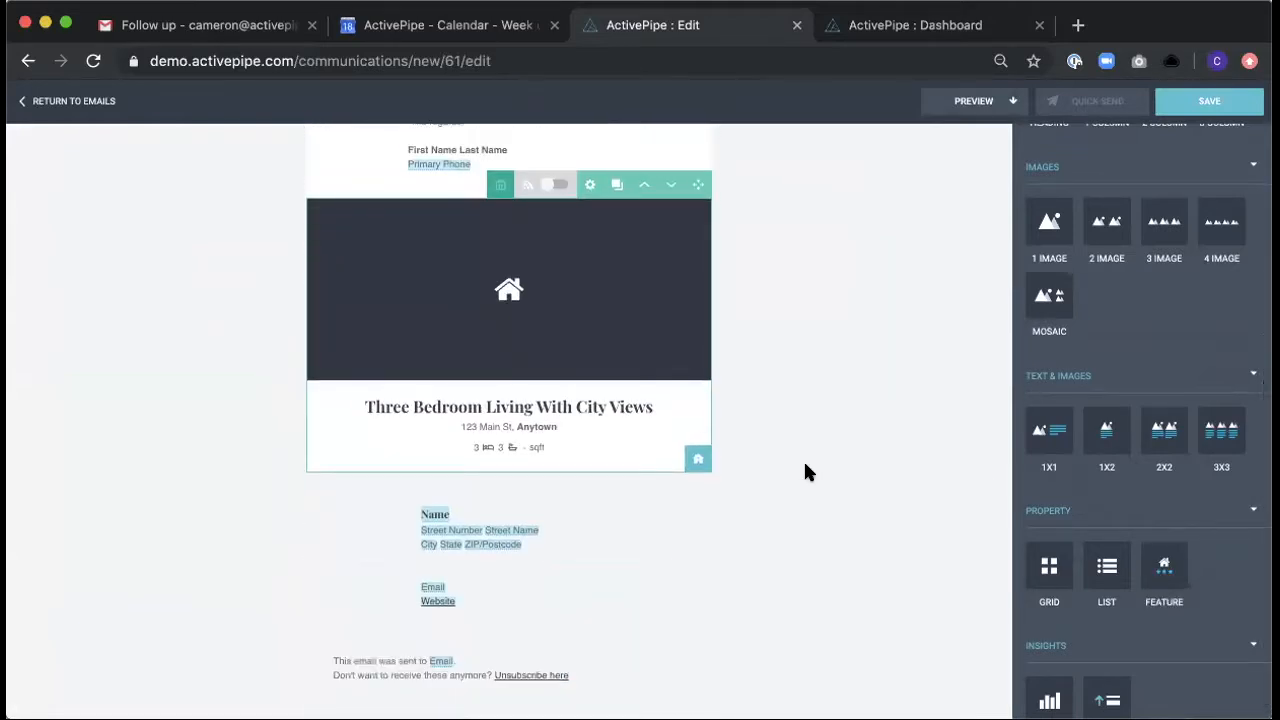
click(695, 461)
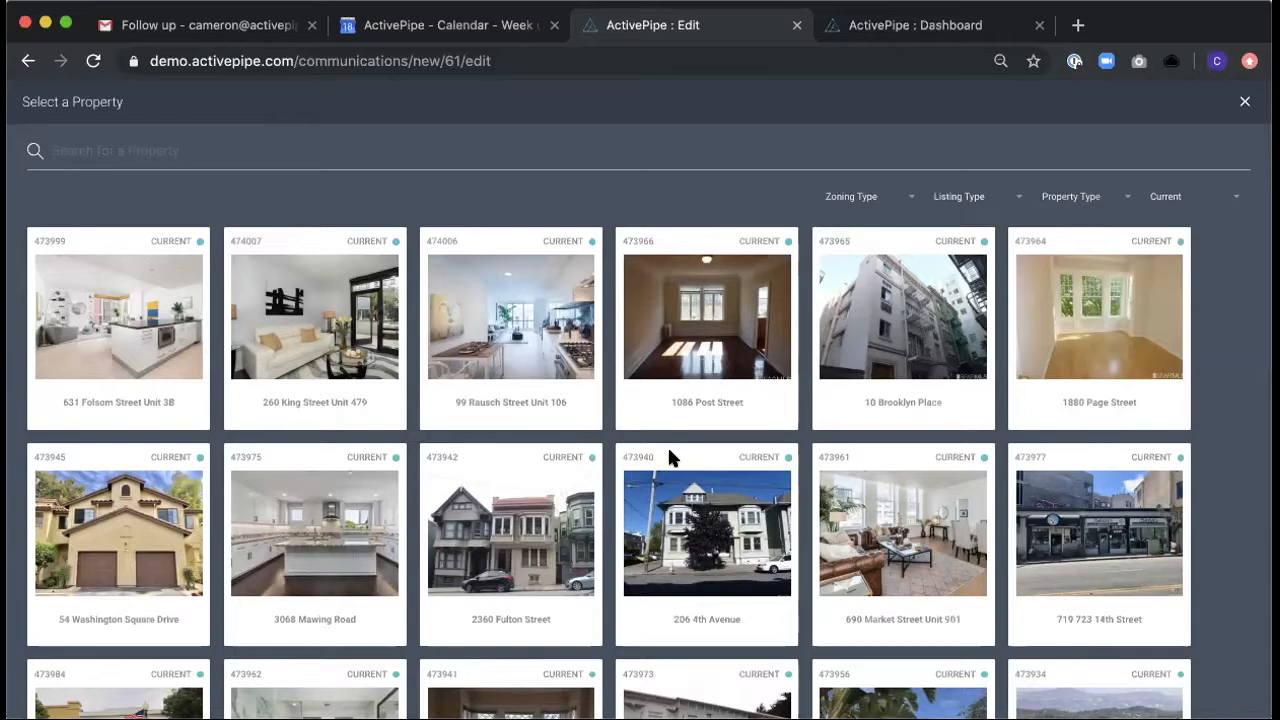
scroll(395, 565, down, 5)
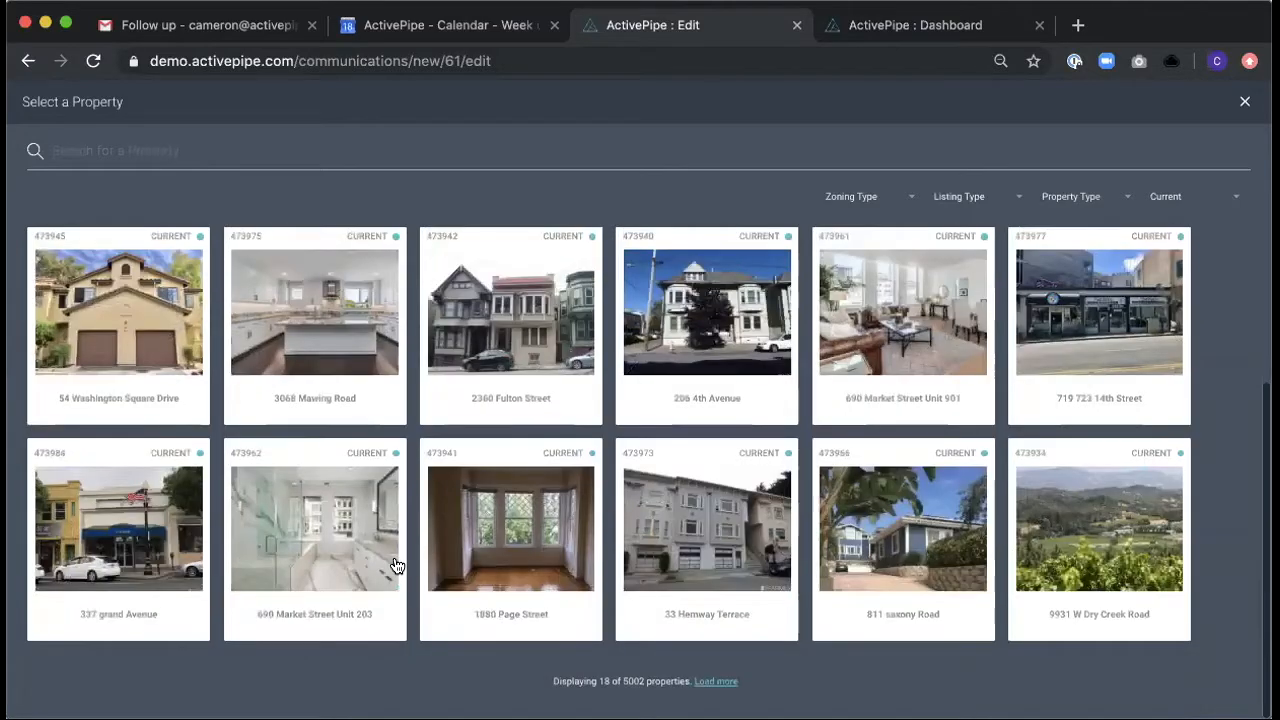
scroll(395, 565, up, 5)
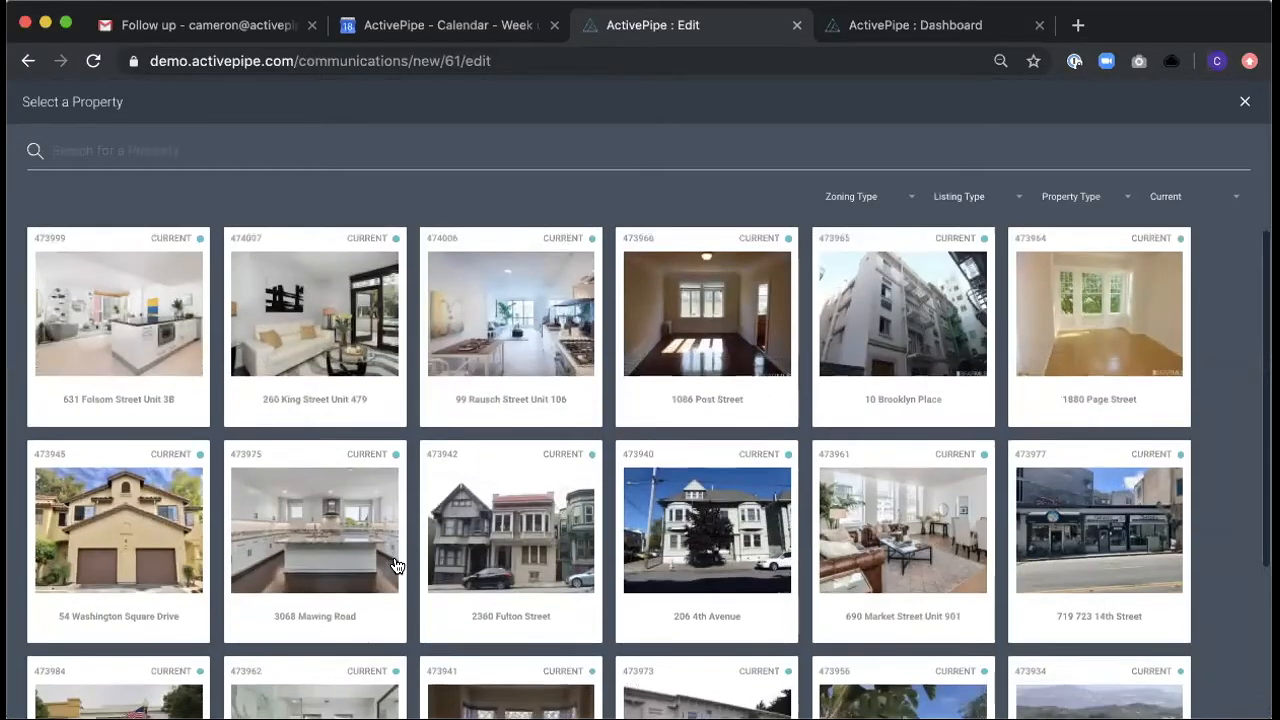
click(72, 341)
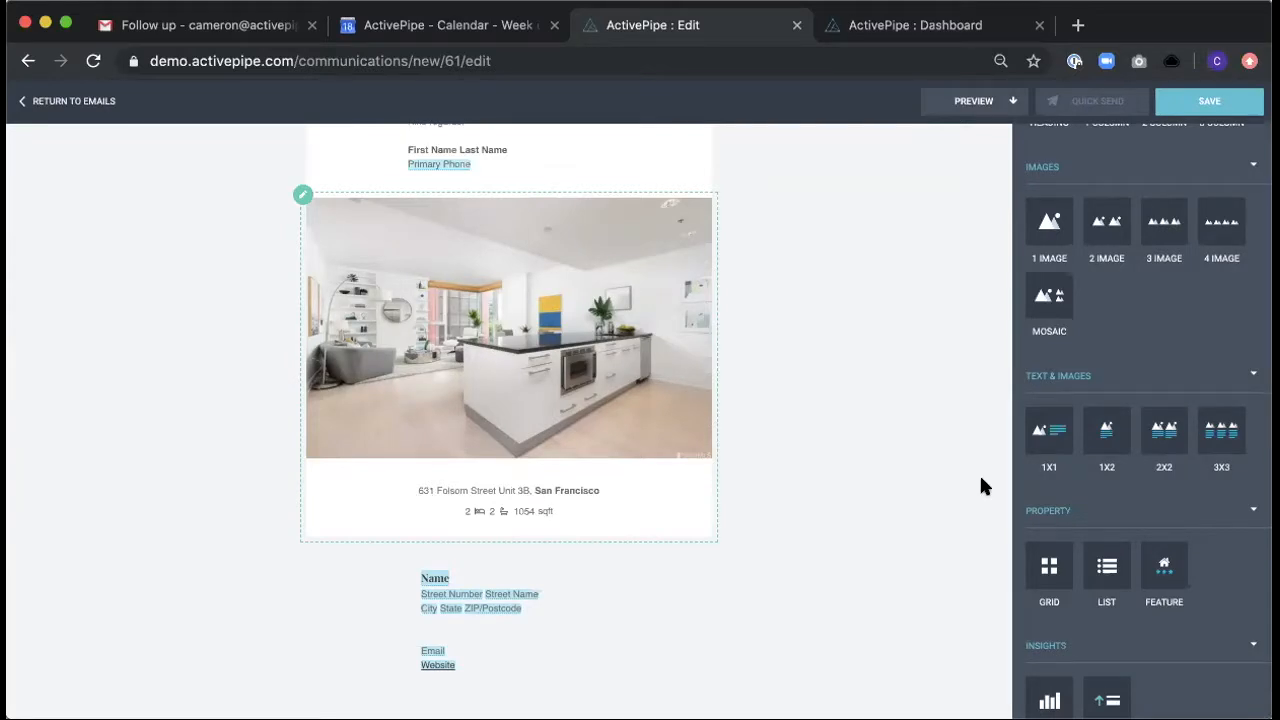
- Add a List property block directly below the featured property in the email
scroll(1139, 530, down, 2)
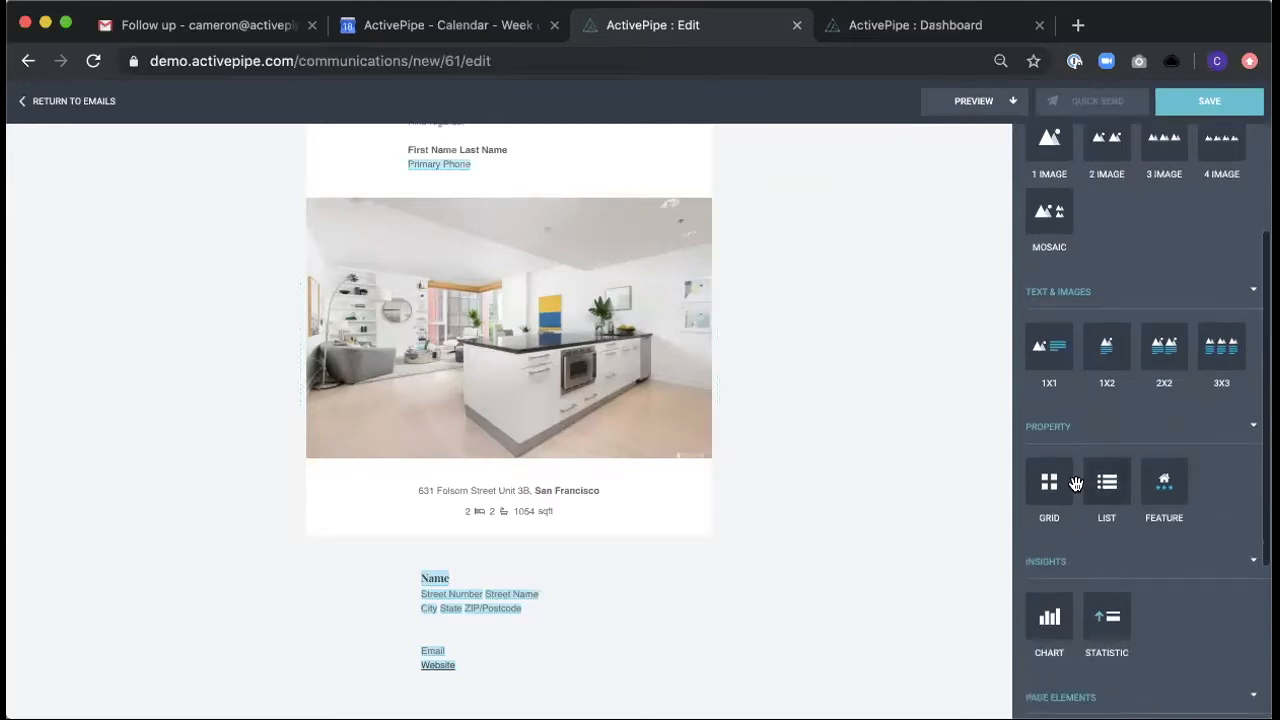
drag(1107, 482, 603, 537)
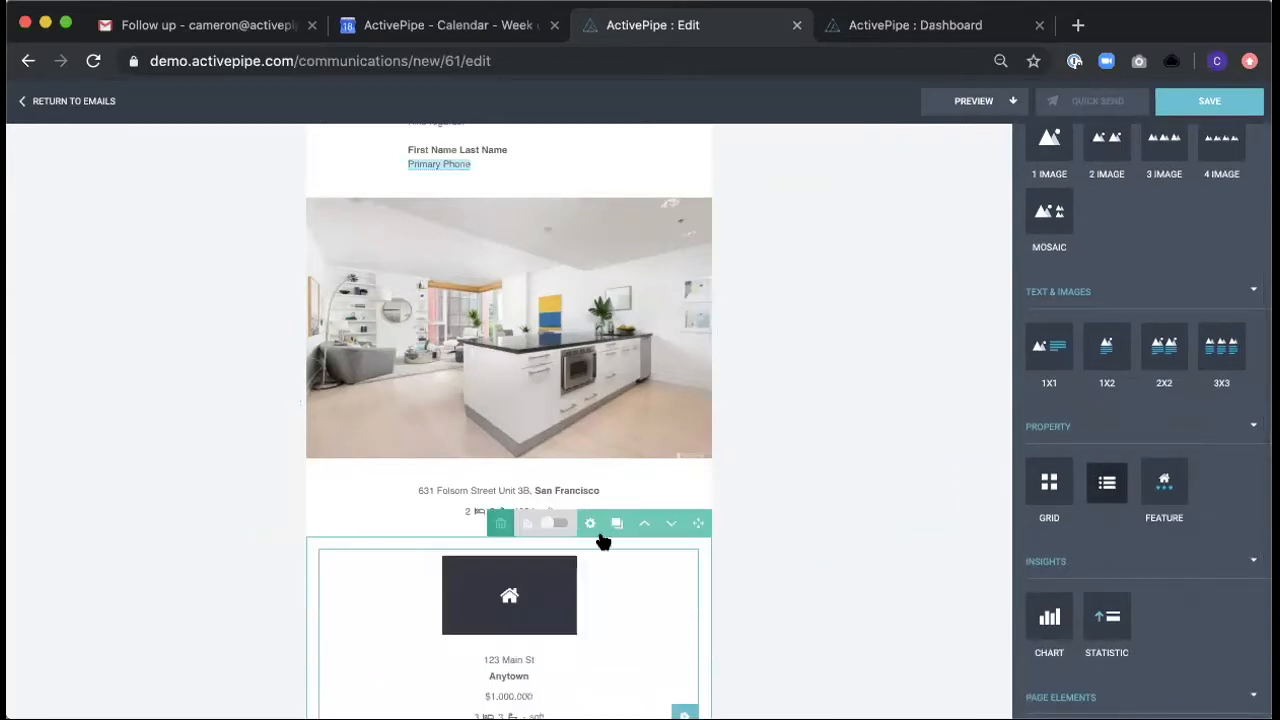
scroll(825, 531, down, 3)
scroll(827, 540, down, 1)
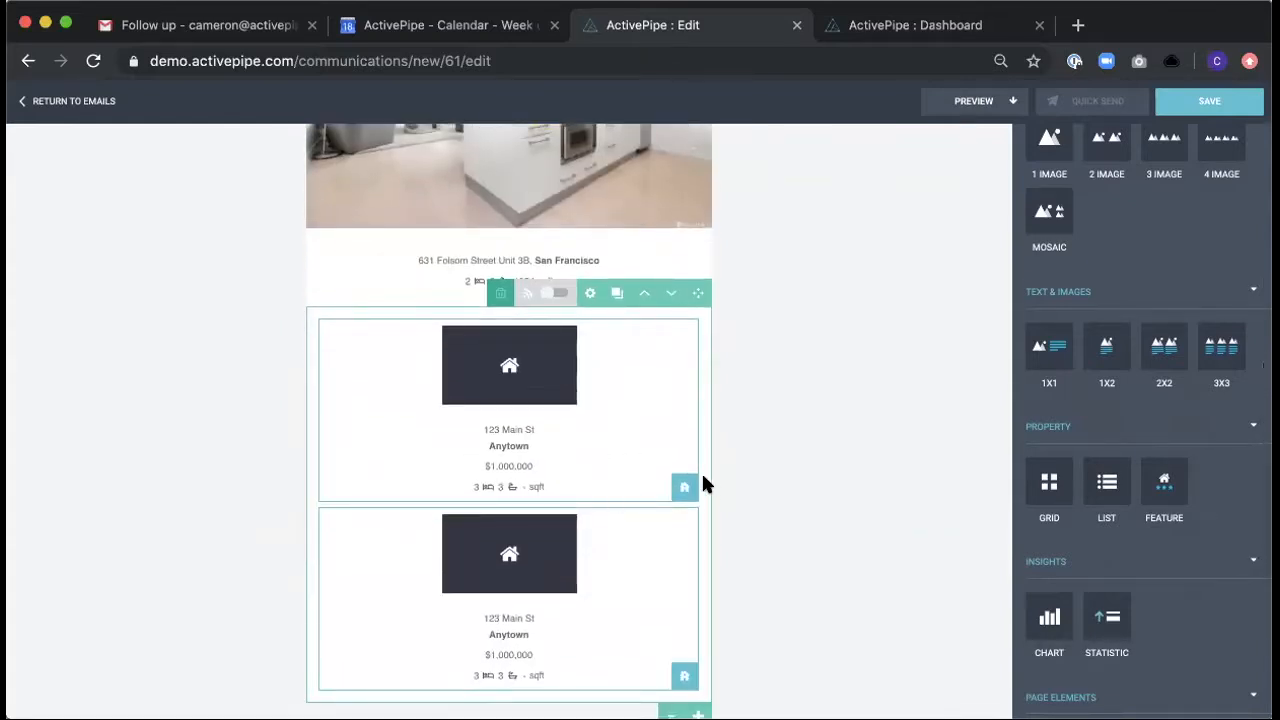
scroll(725, 400, down, 1)
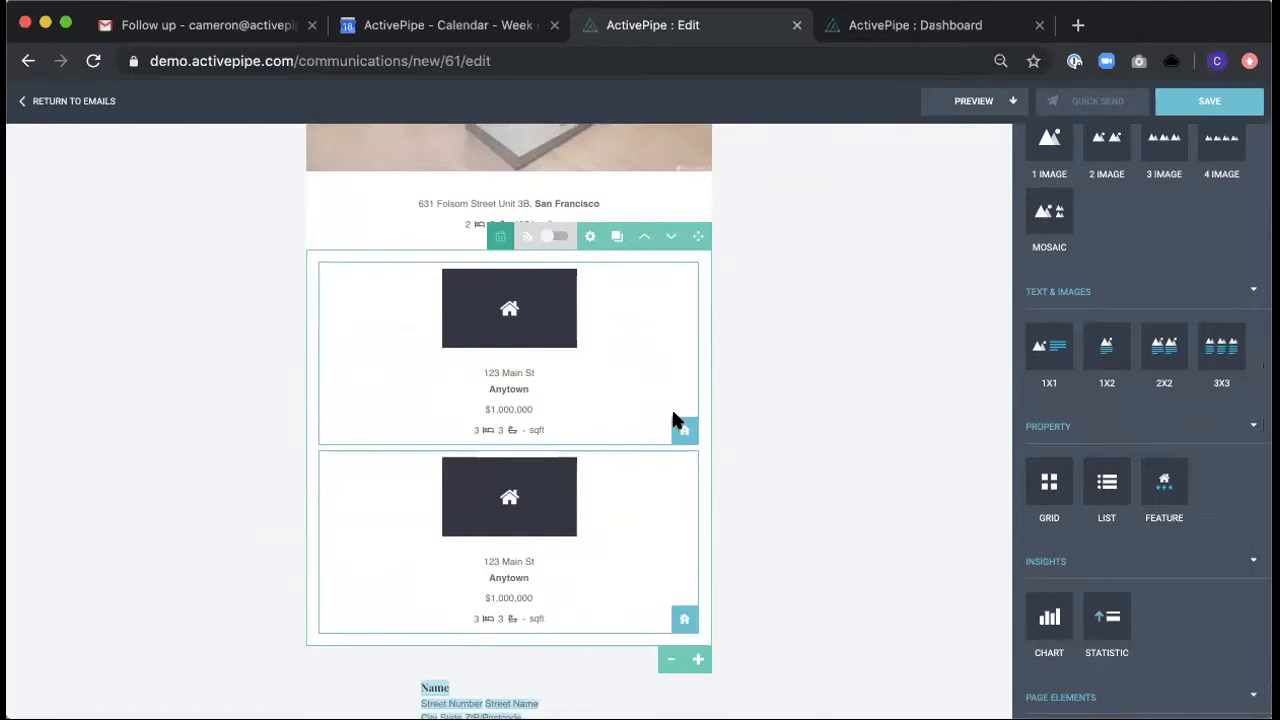
- Switch on the feed option for the List property block
scroll(789, 473, down, 1)
scroll(789, 467, down, 1)
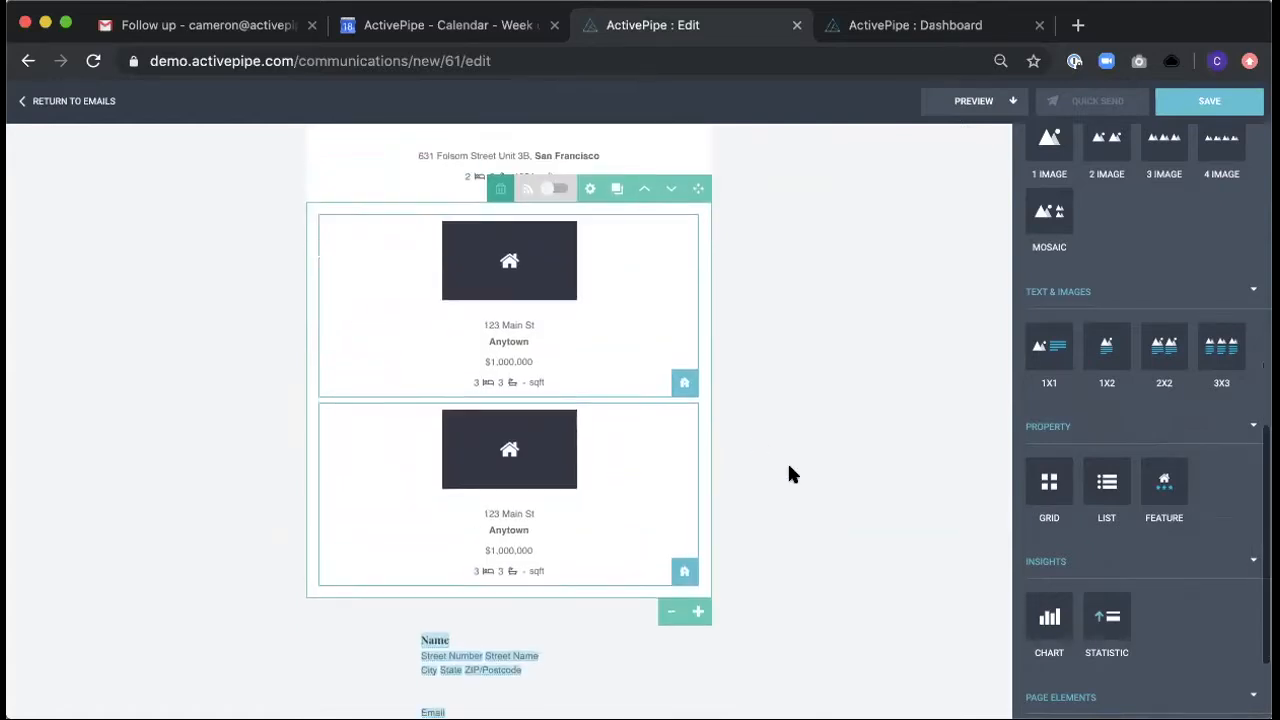
scroll(789, 467, up, 1)
click(553, 245)
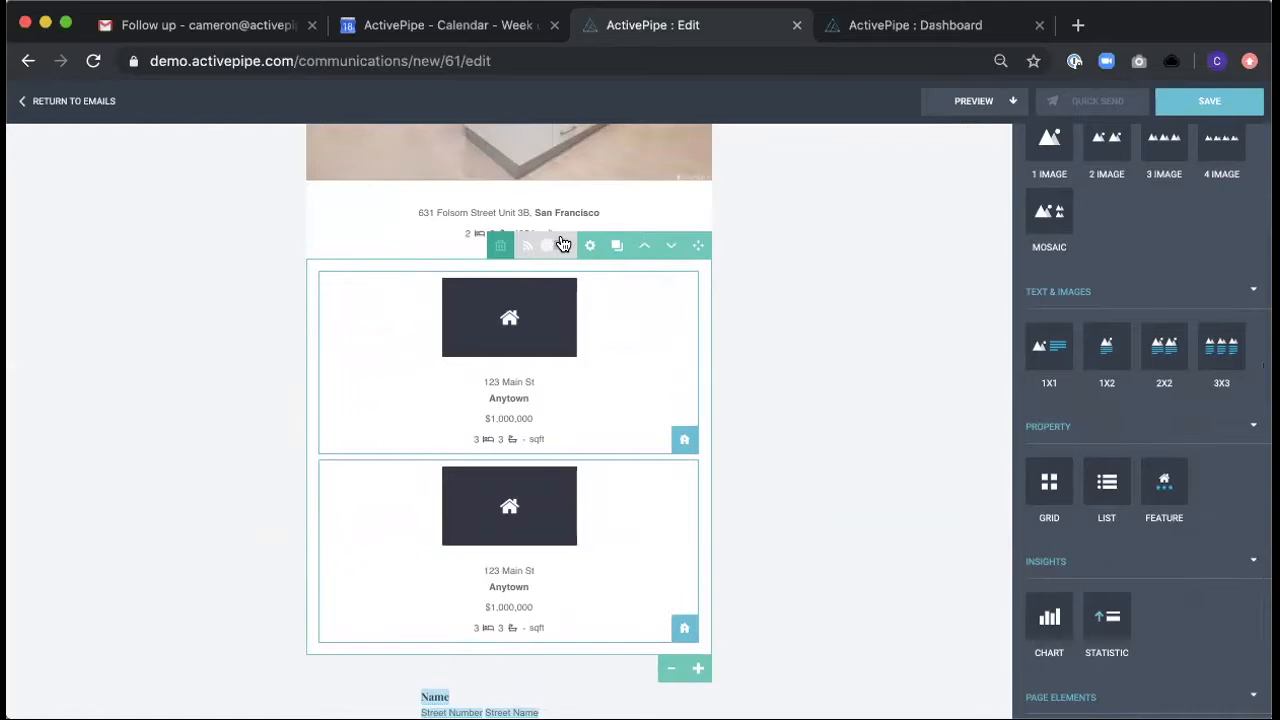
- Switch on the List block's property feed, define its properties and set the listing type to Any
click(552, 247)
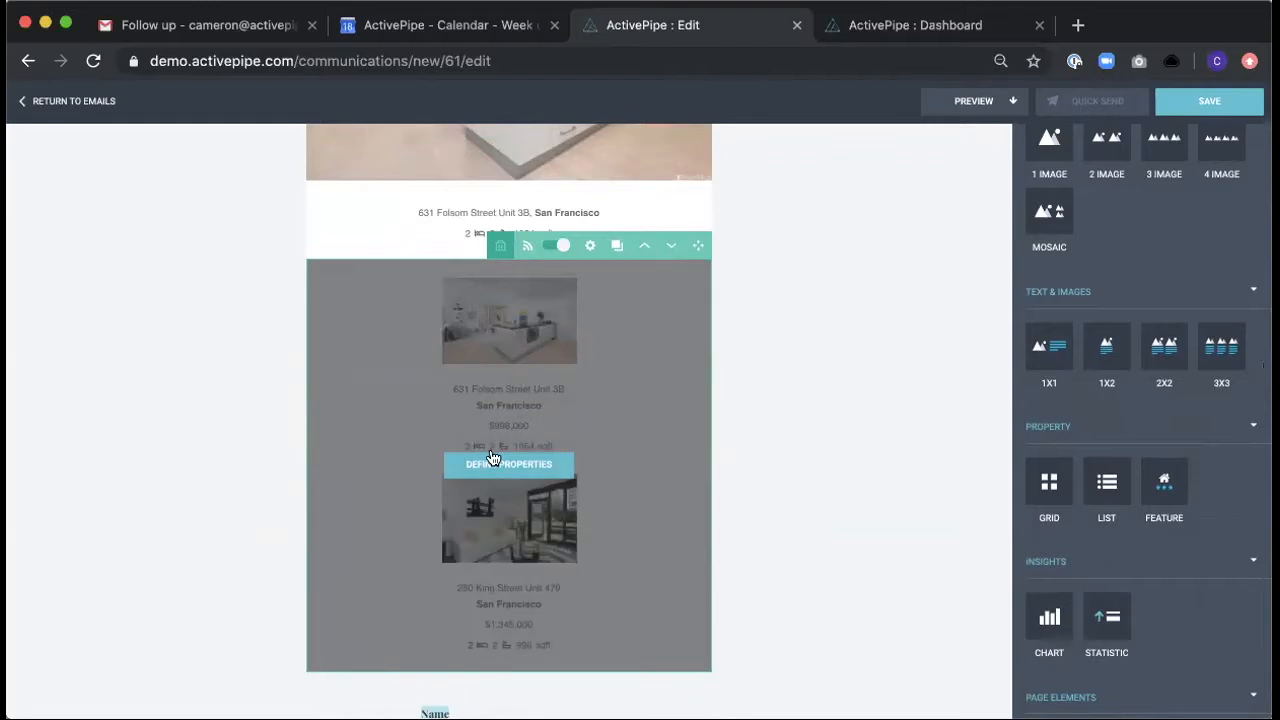
click(489, 461)
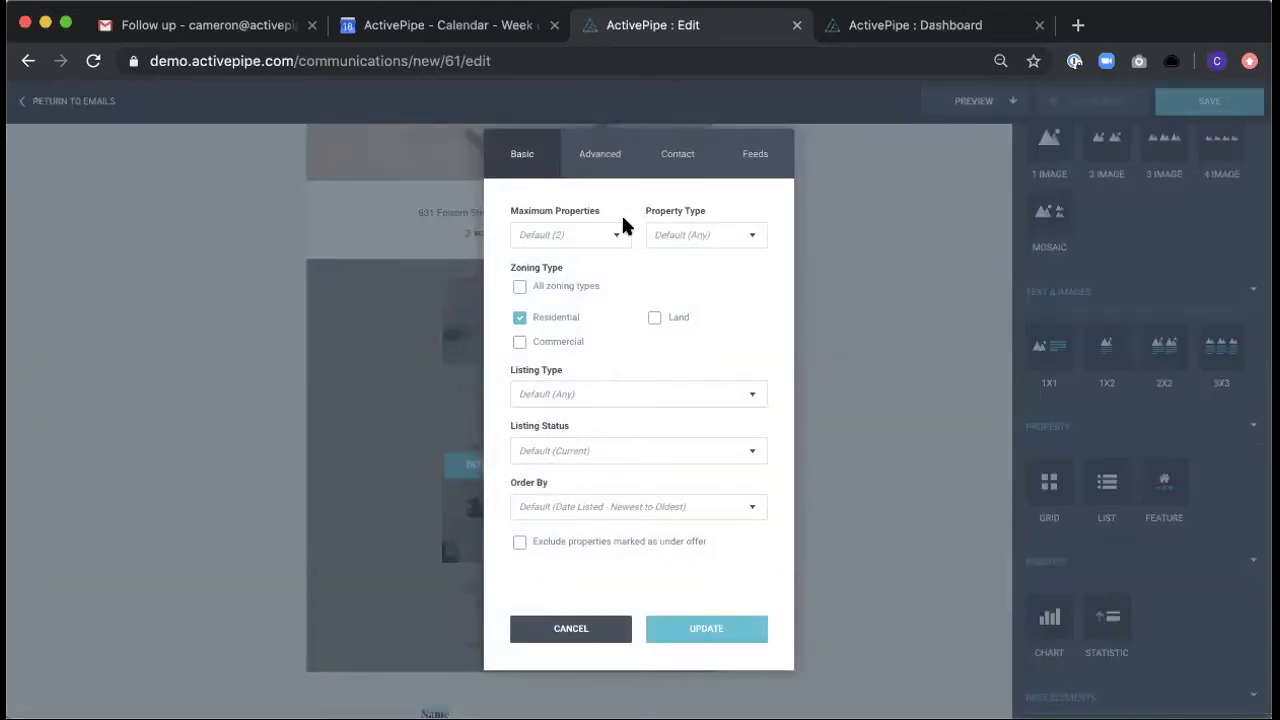
click(572, 236)
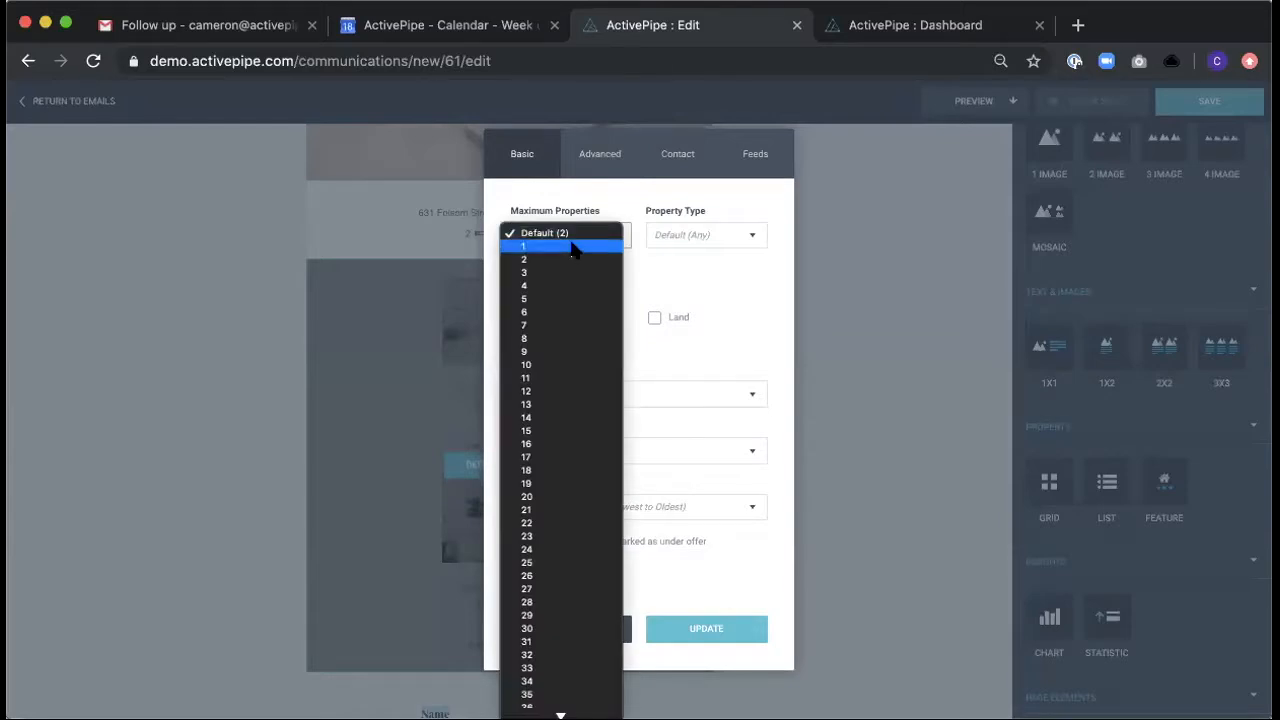
click(697, 266)
click(651, 391)
click(652, 389)
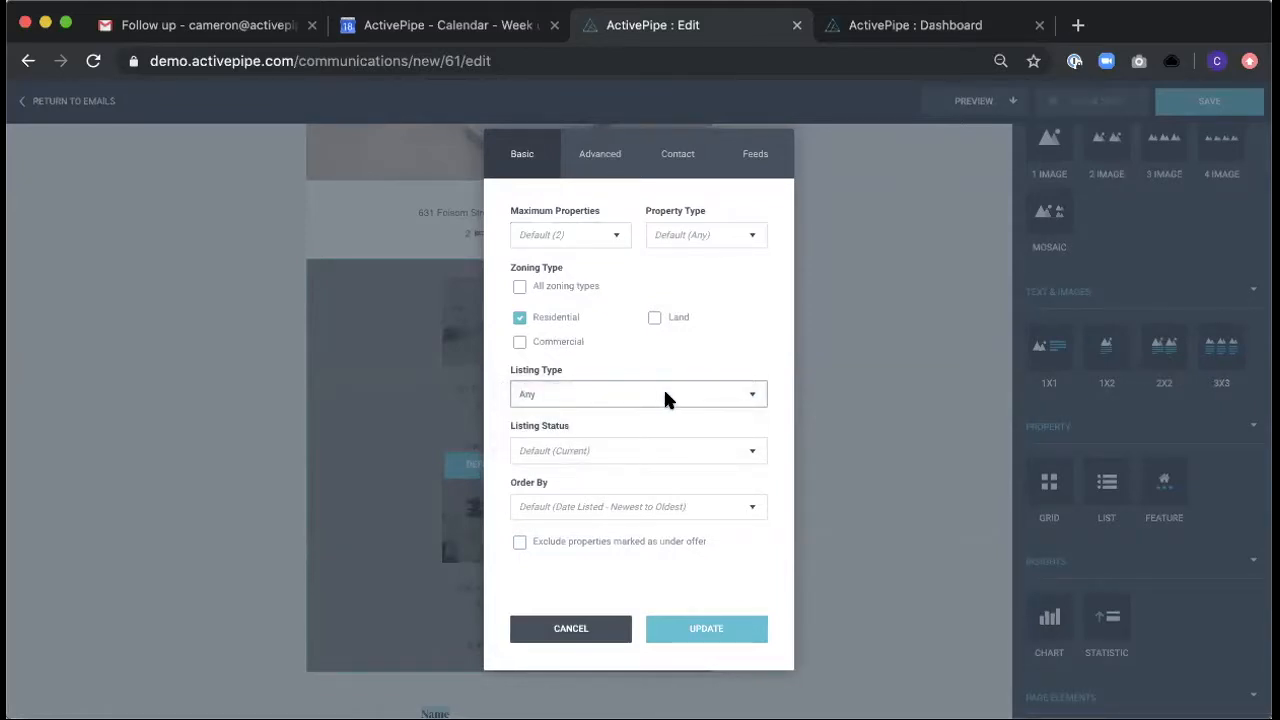
click(665, 398)
click(677, 352)
- Set the feed's listing status to Current, keep the default newest-to-oldest order and update the List block
click(637, 450)
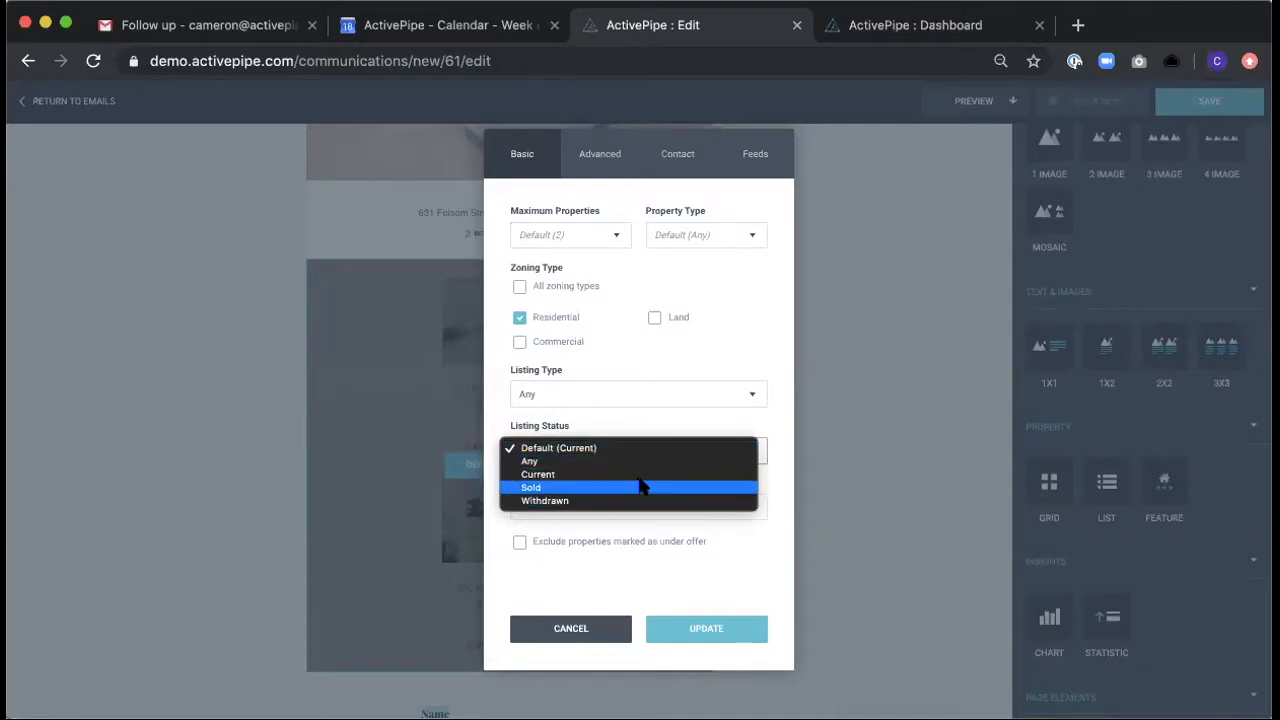
click(641, 474)
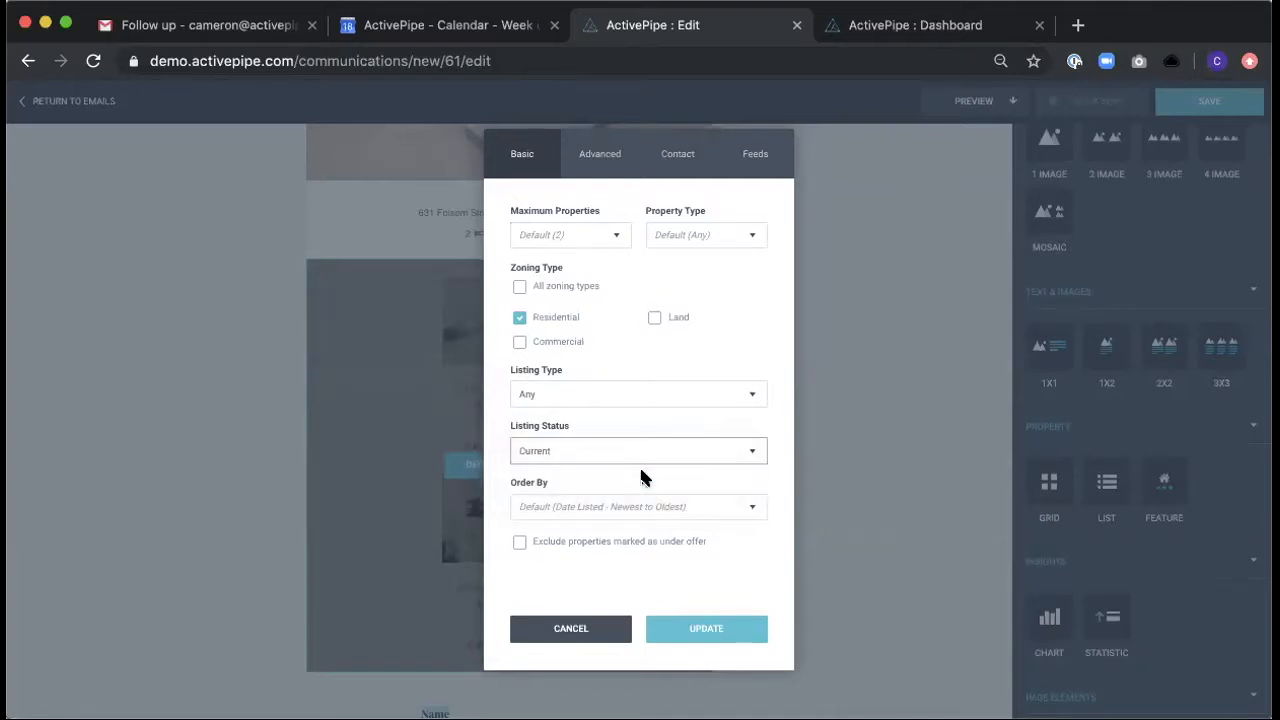
click(643, 505)
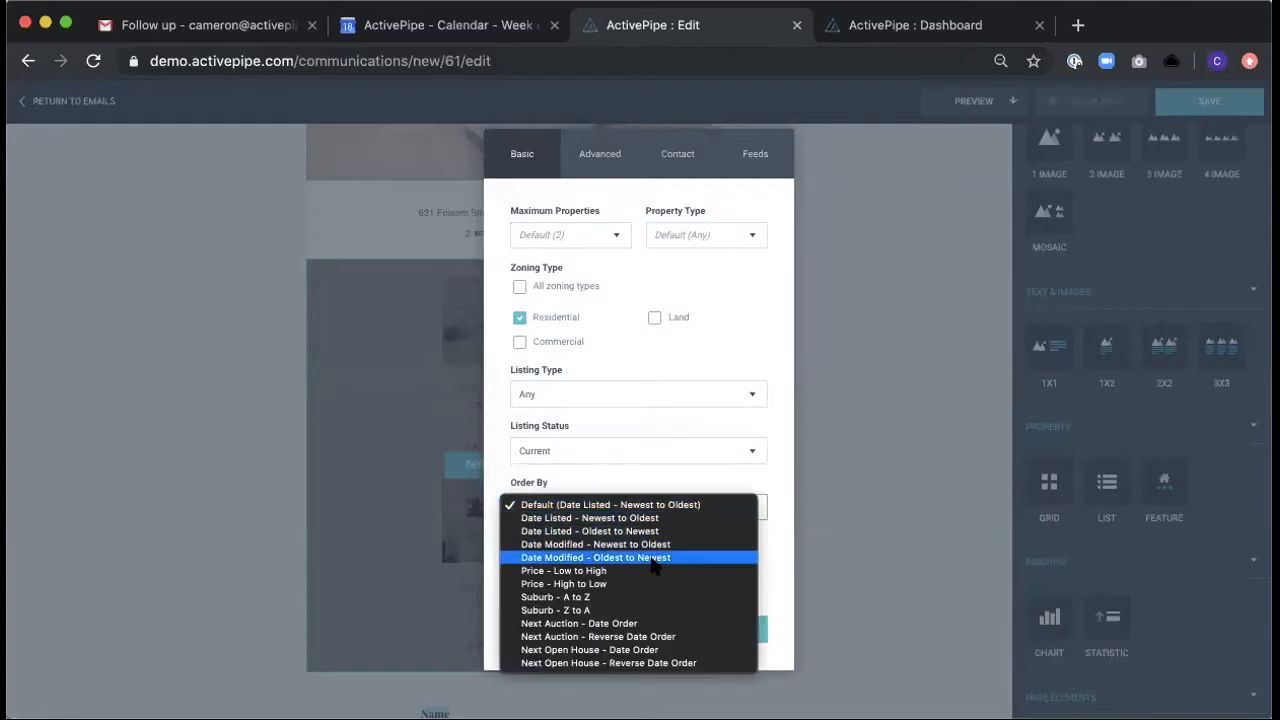
click(664, 507)
click(716, 626)
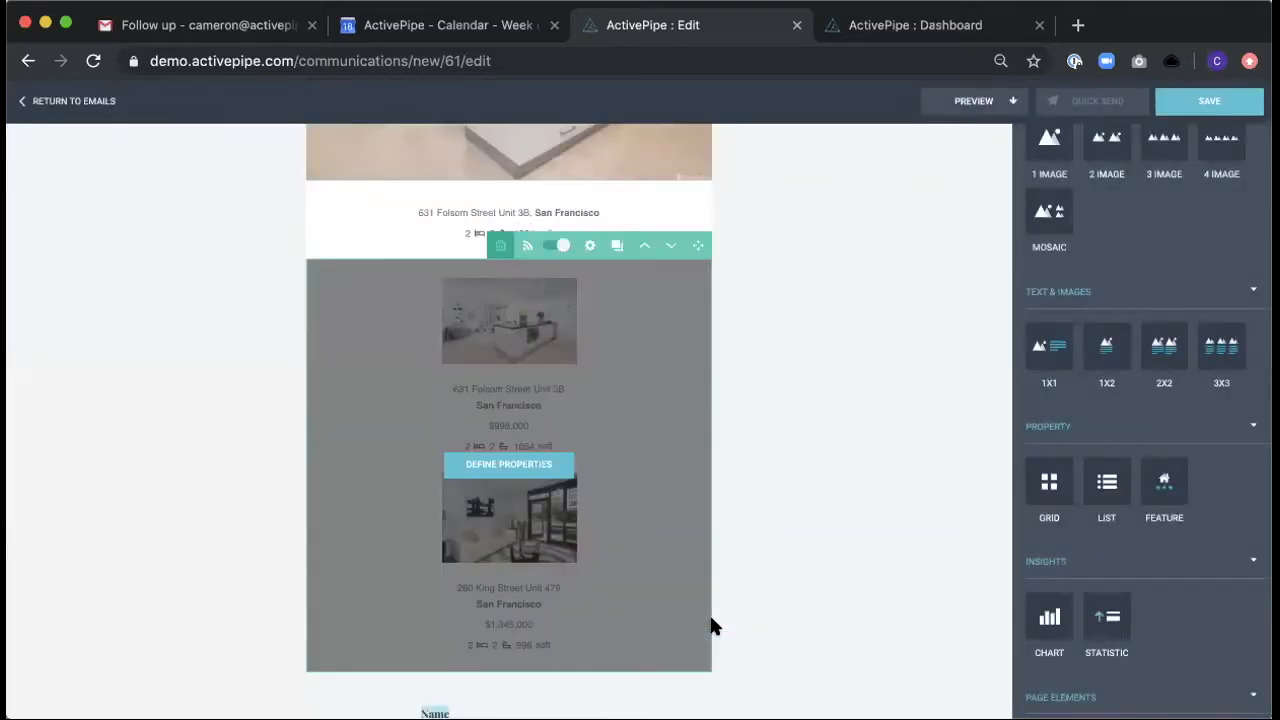
- Change the List block's feed definition to listing status Sold and update the block
scroll(810, 424, down, 2)
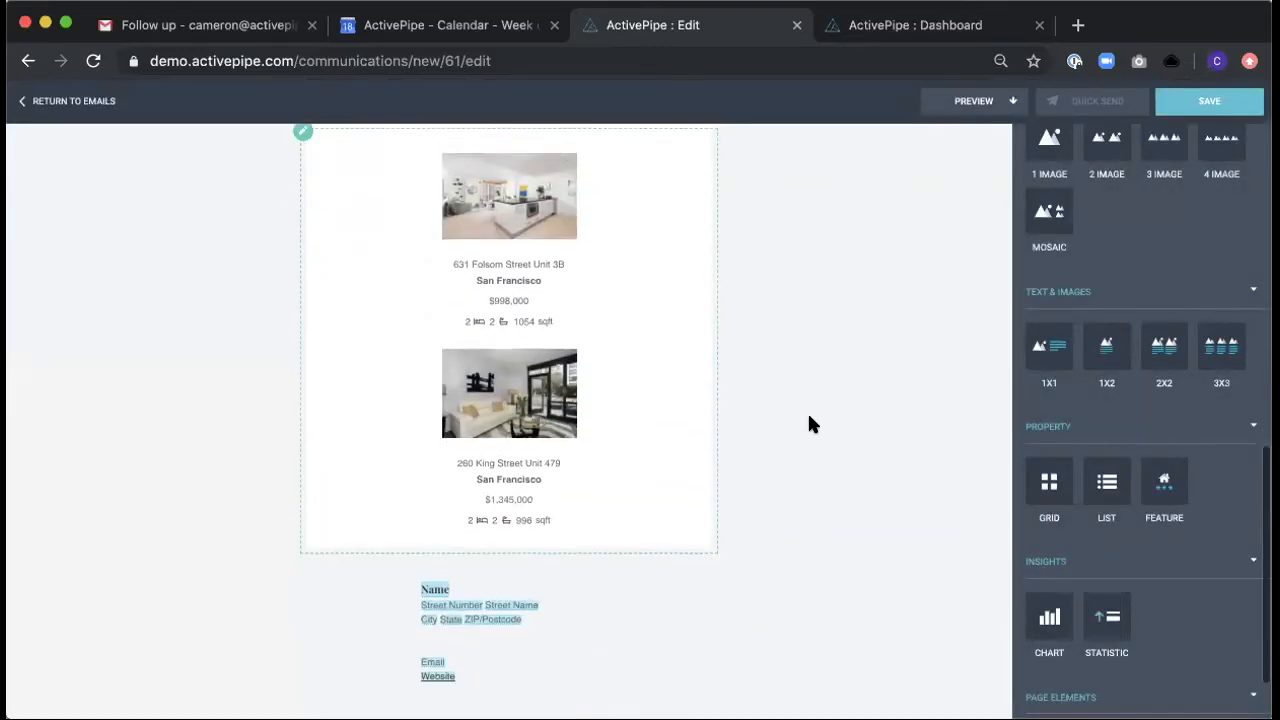
scroll(790, 400, up, 1)
mouse_move(545, 190)
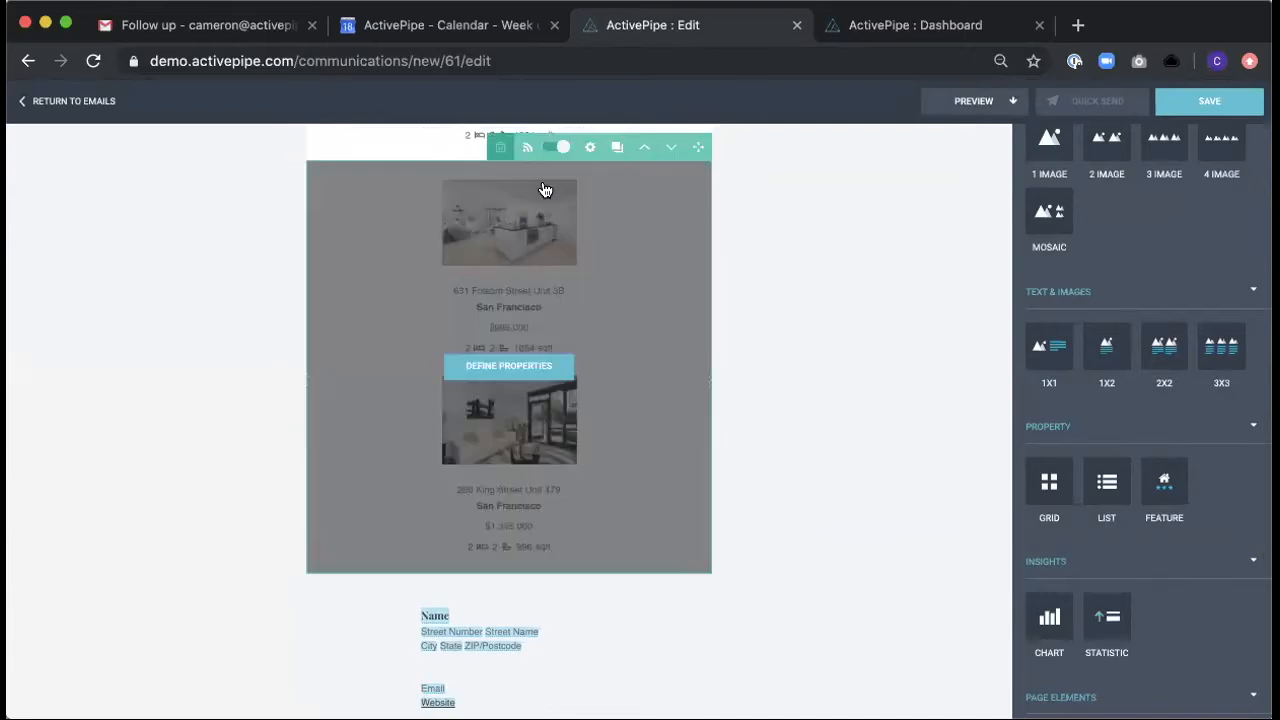
click(508, 366)
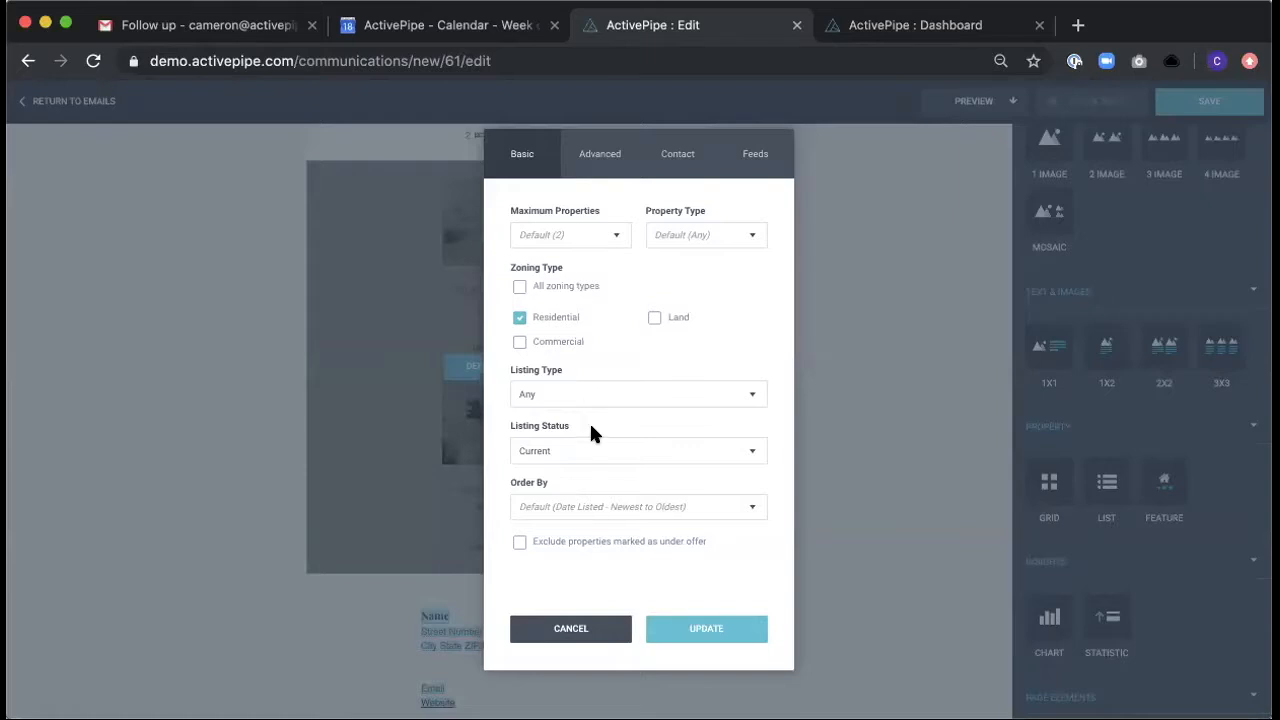
click(580, 450)
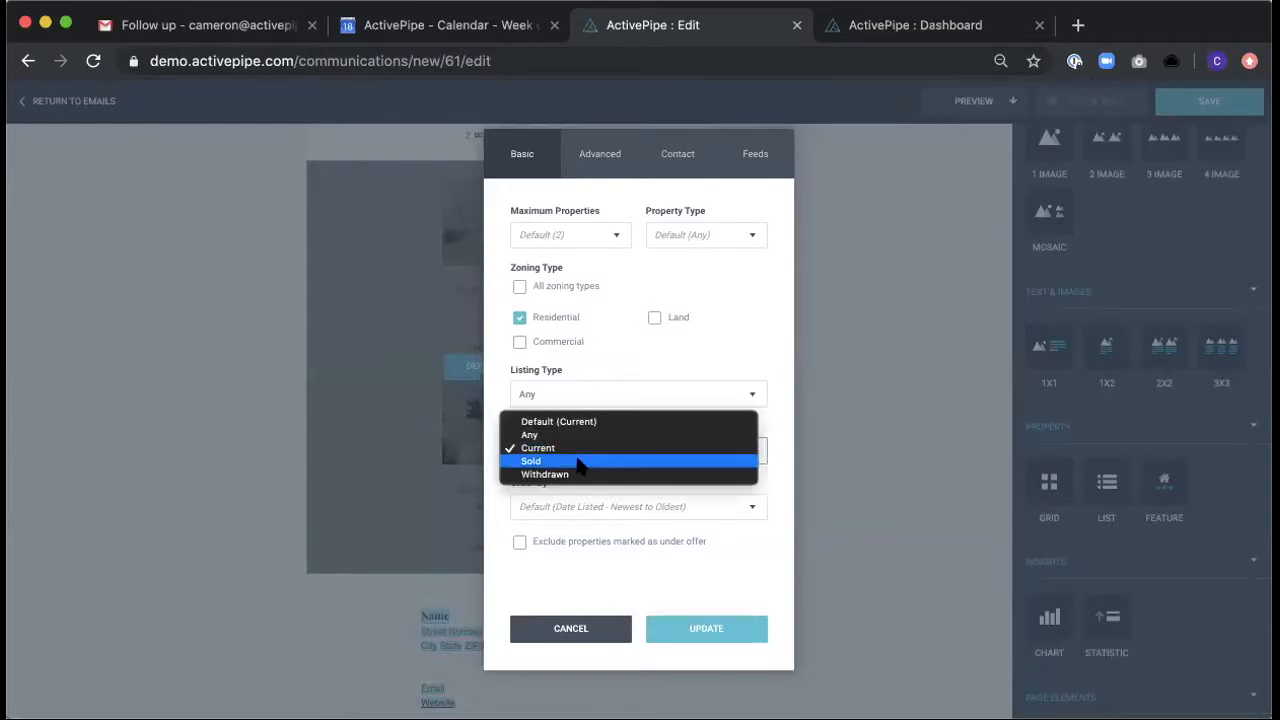
click(578, 462)
click(703, 628)
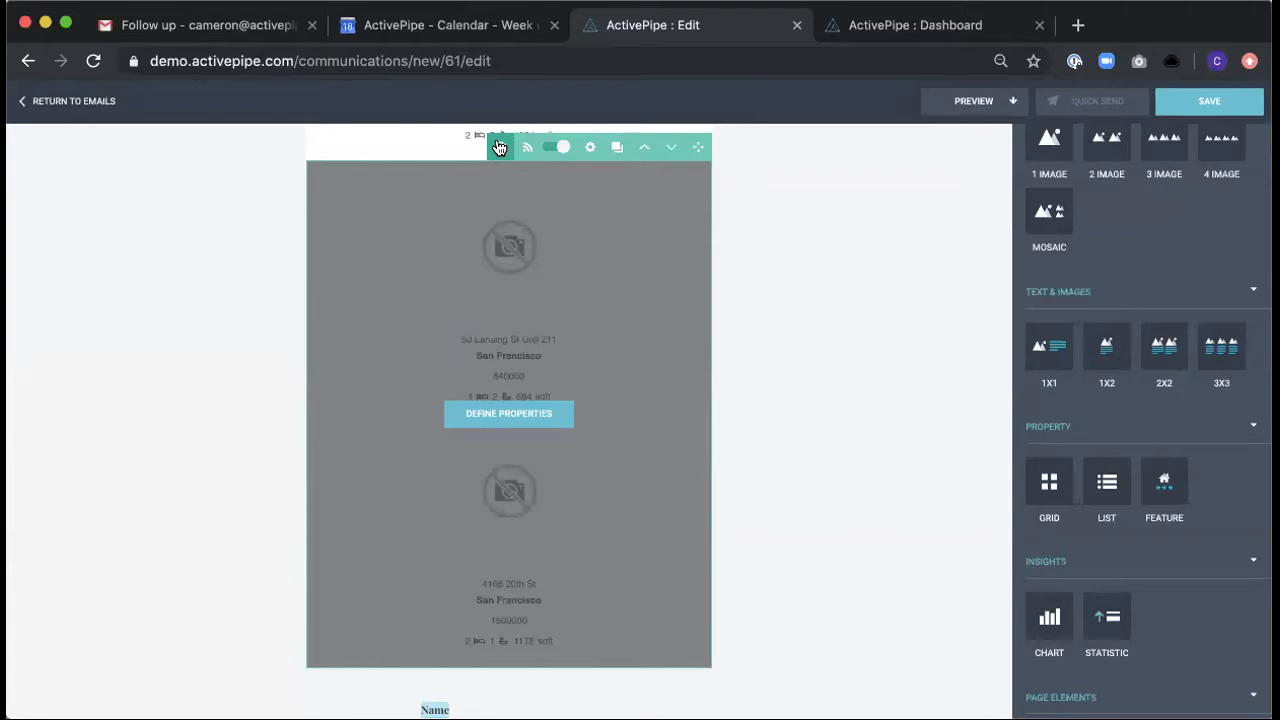
- Replace the List property block with a Grid property block directly below the featured property
click(499, 147)
click(491, 145)
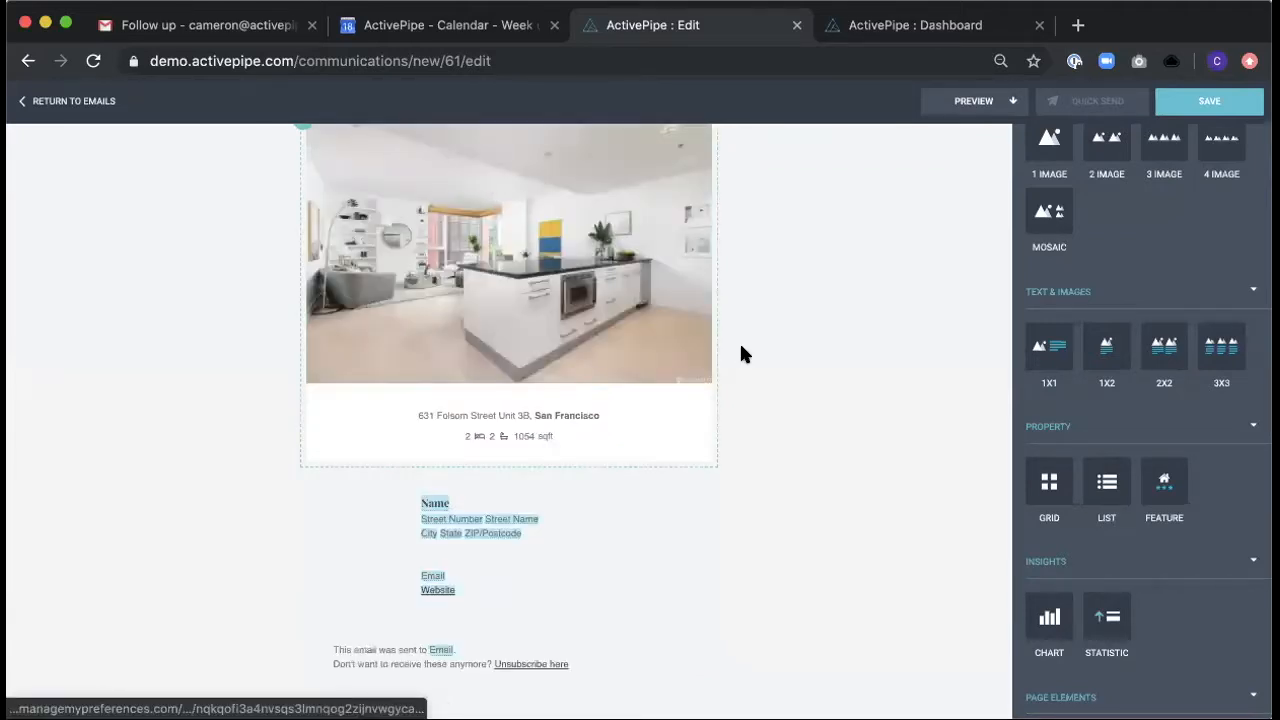
drag(1045, 480, 565, 460)
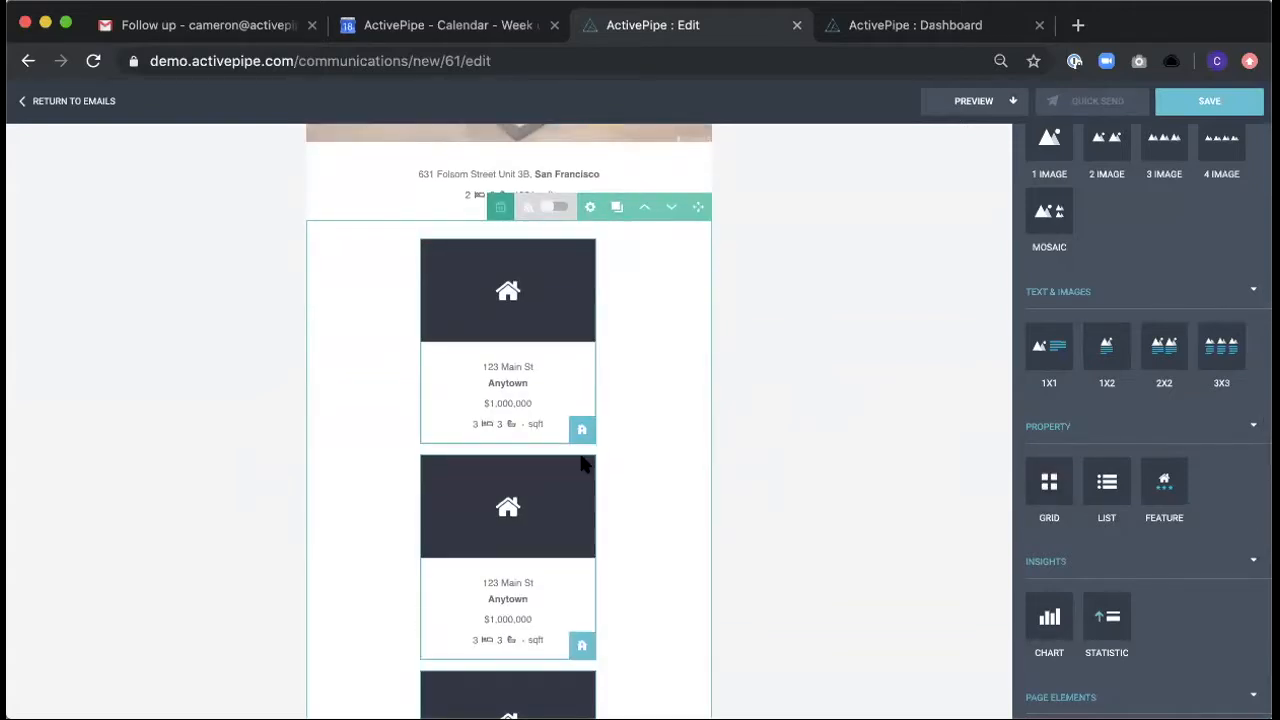
- Fill the first two Grid cells with the third property in the selection's first row and the second in its second row
click(579, 428)
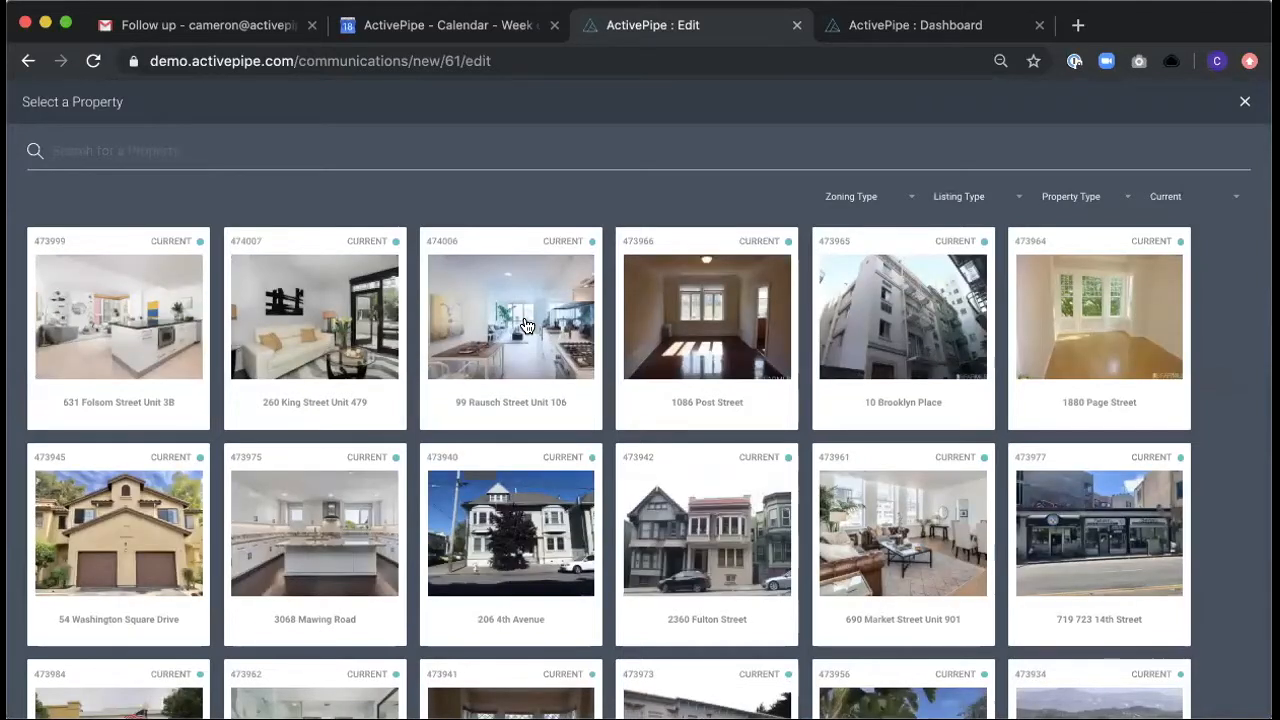
click(523, 318)
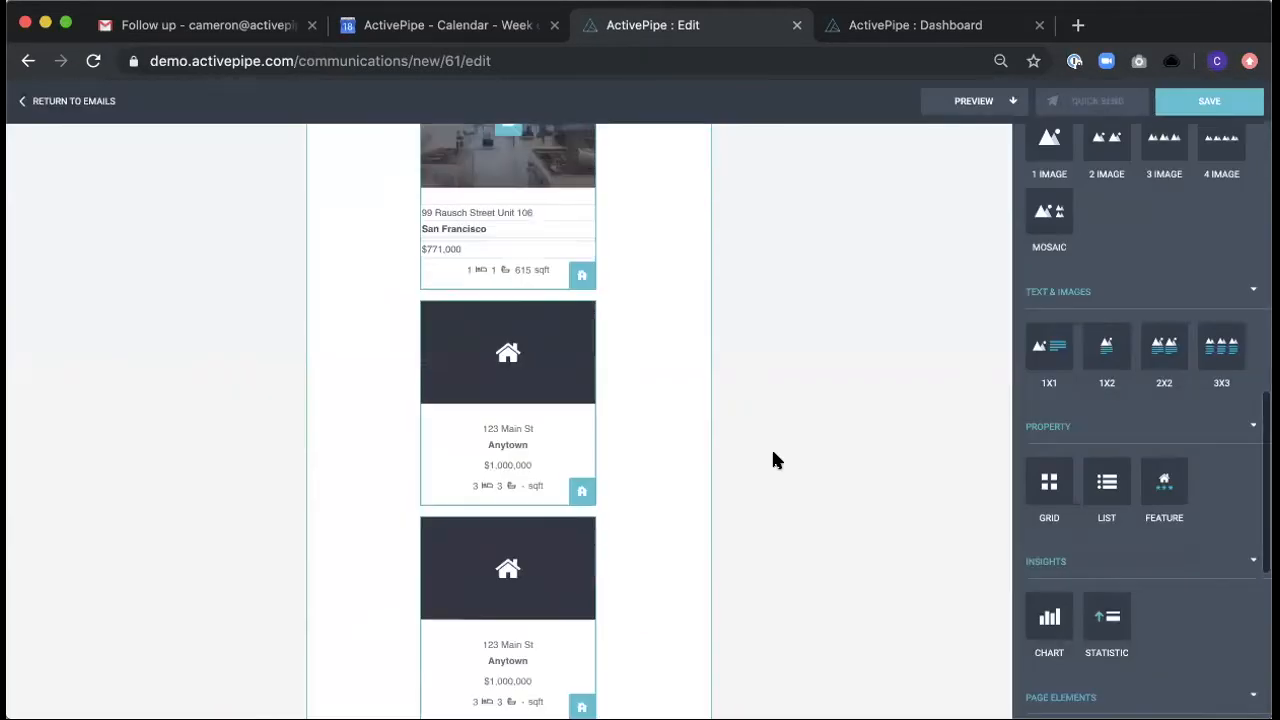
click(581, 490)
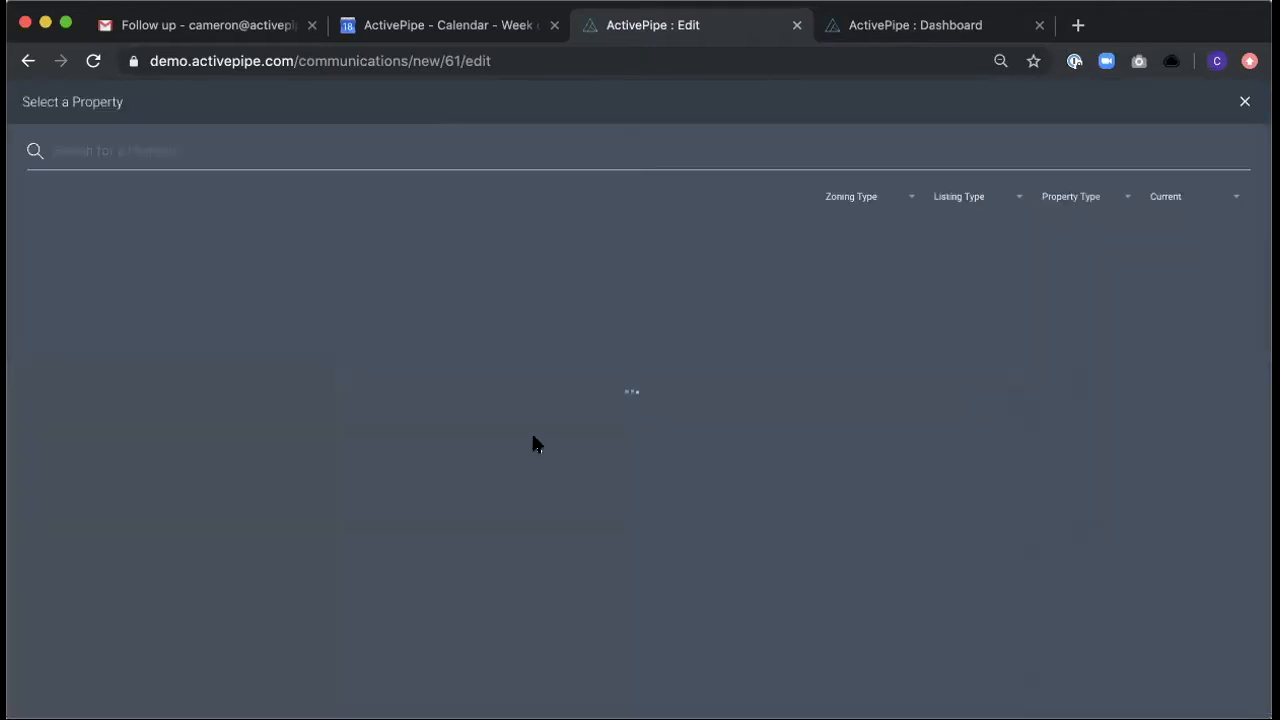
scroll(305, 265, down, 3)
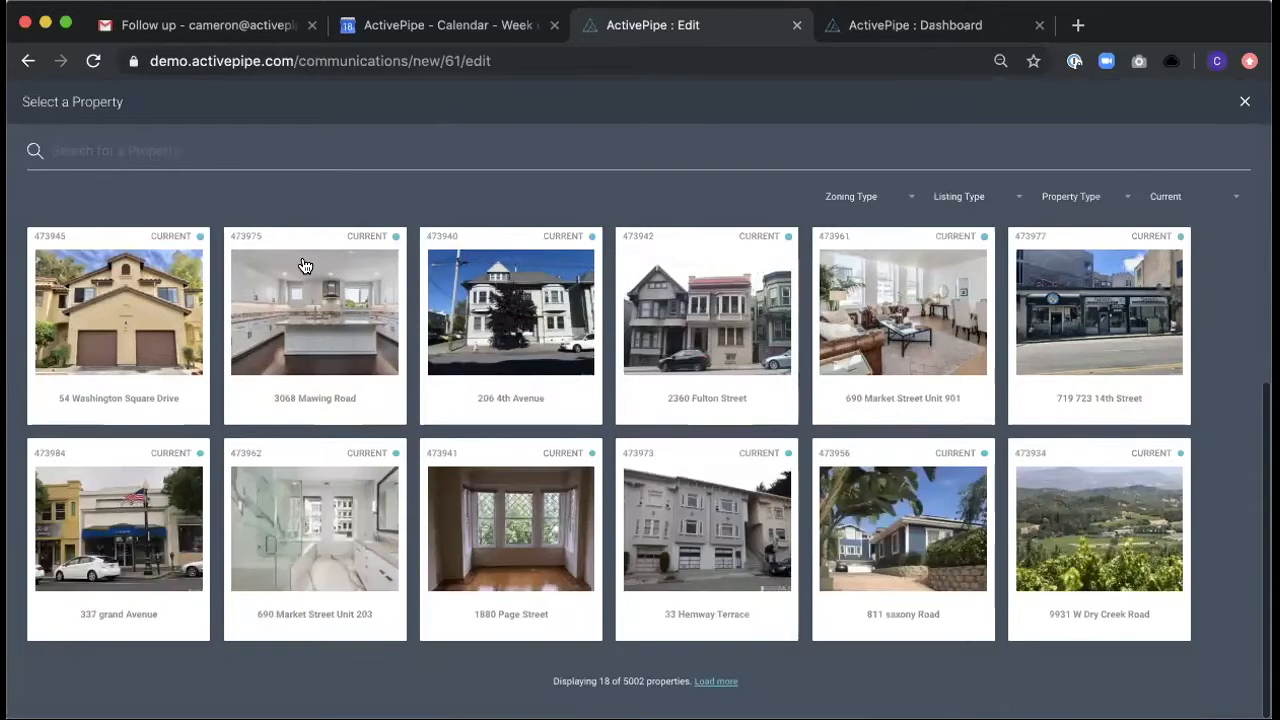
click(305, 265)
- Check the Grid block's detail items and property-count options, keeping 4 (Default) properties, and save the settings
scroll(805, 290, up, 2)
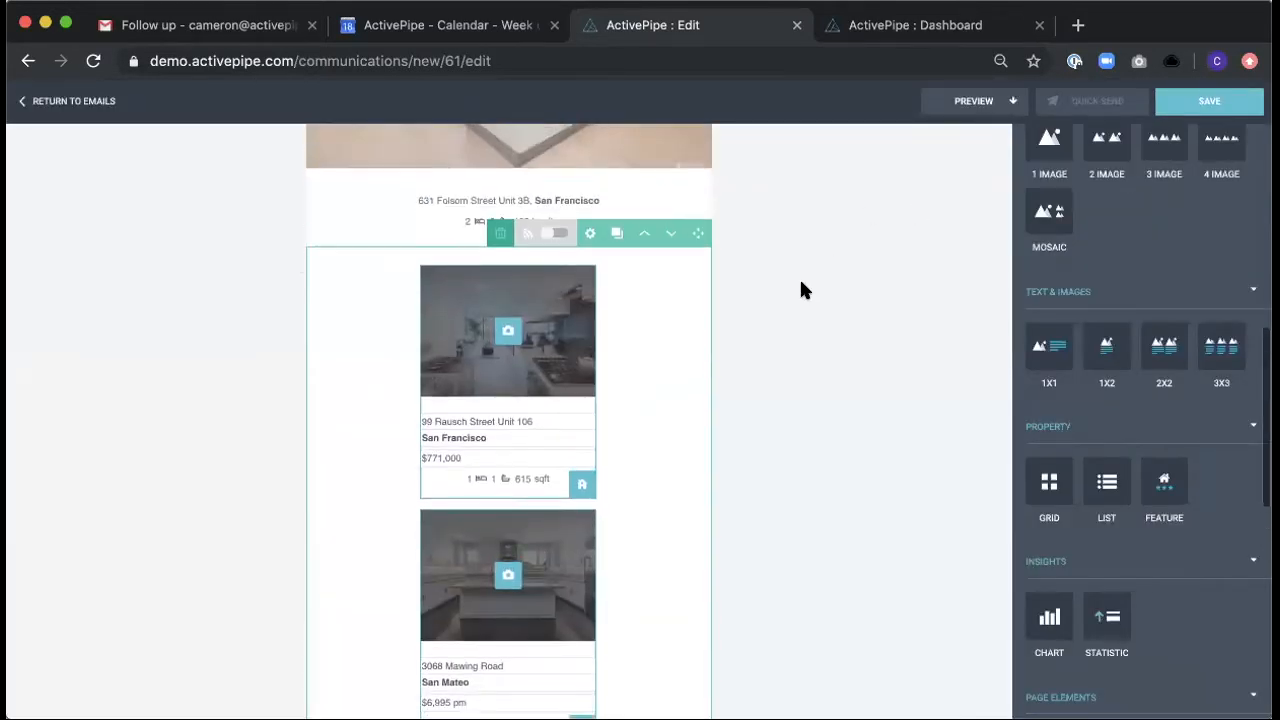
click(591, 234)
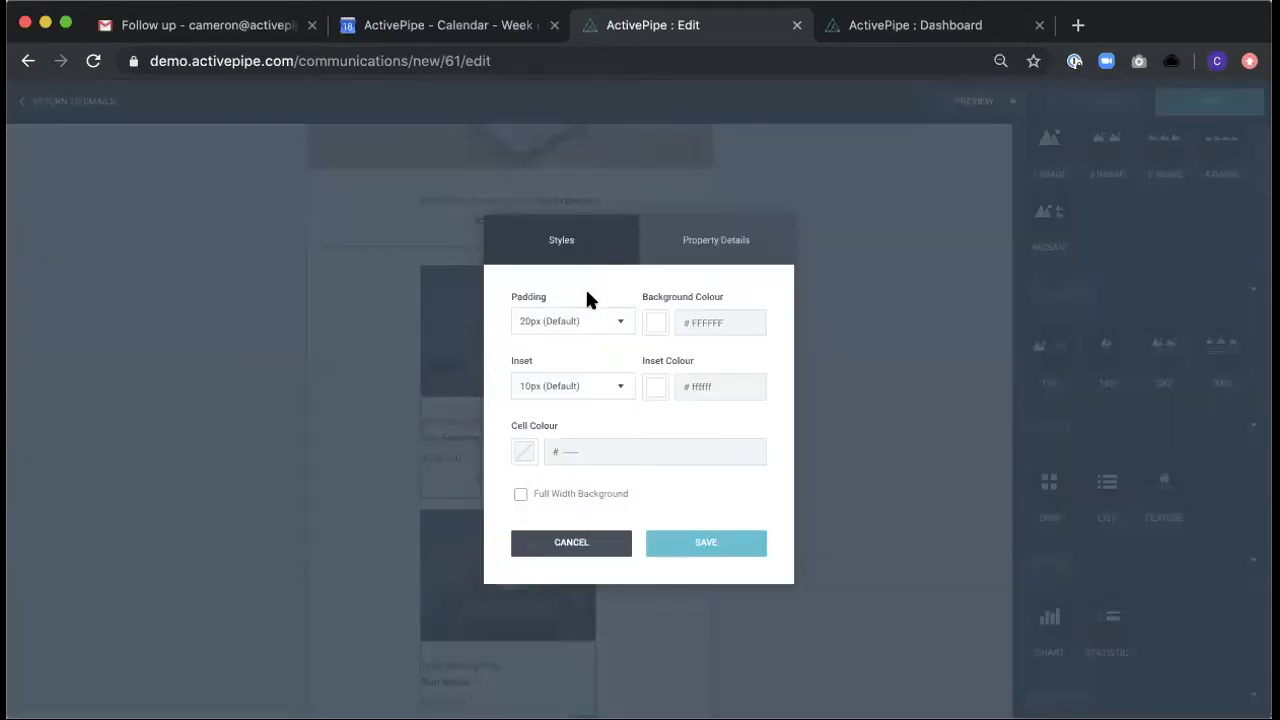
click(700, 252)
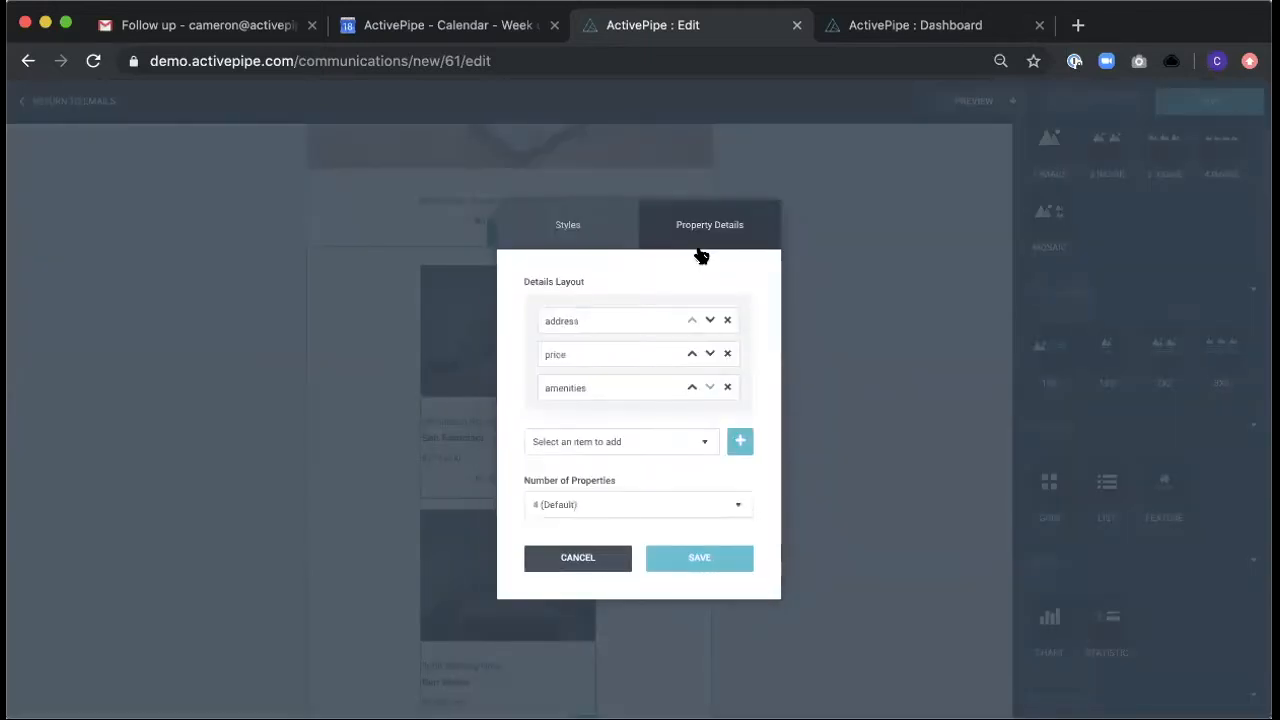
click(706, 441)
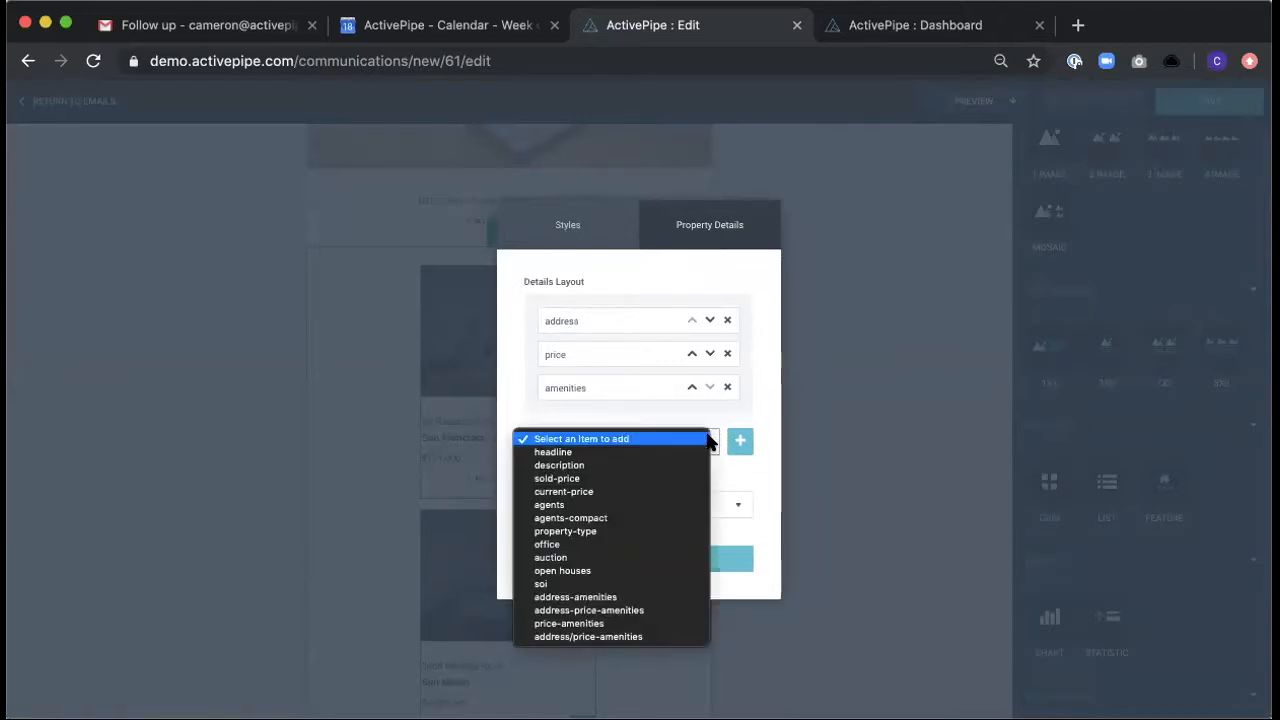
click(663, 491)
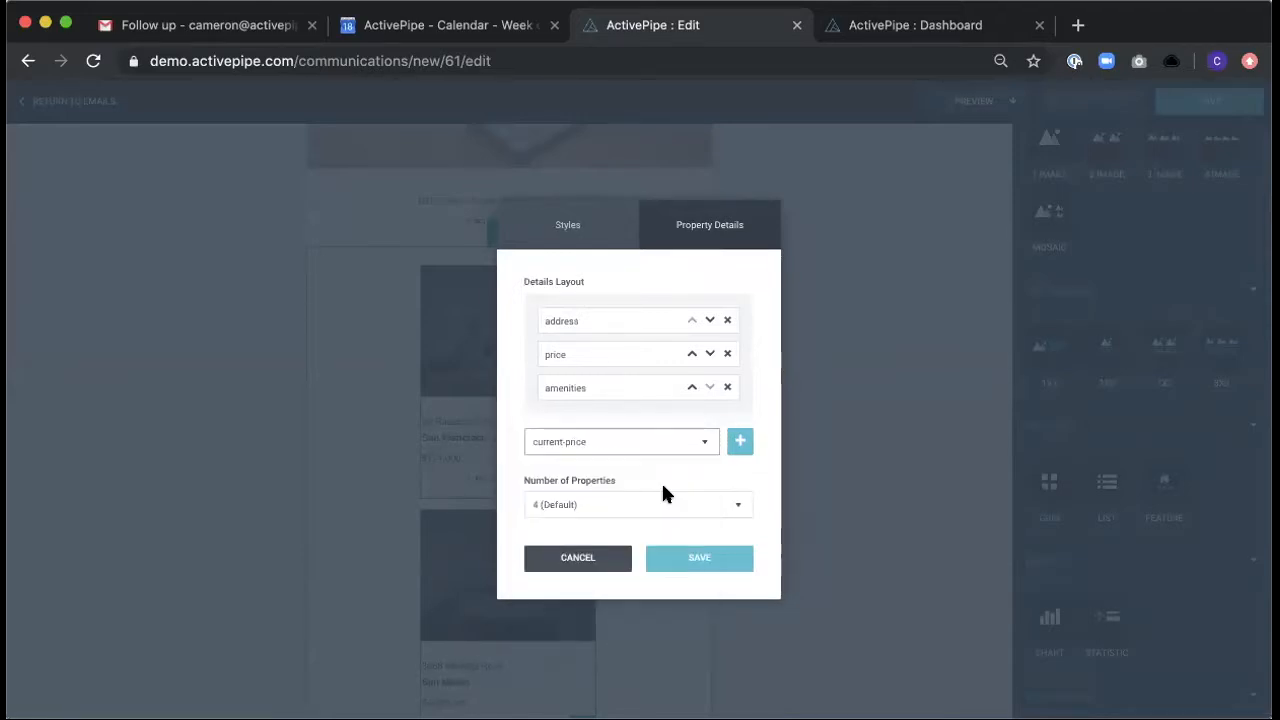
click(631, 502)
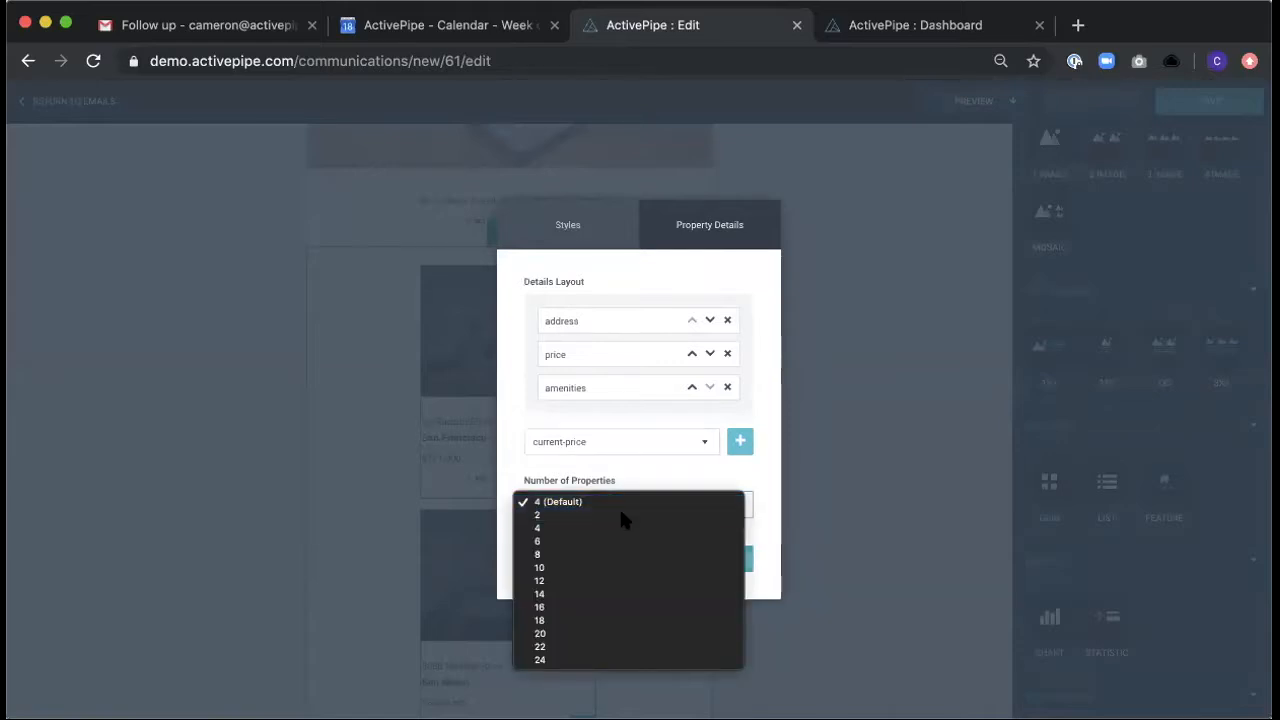
click(619, 507)
click(677, 566)
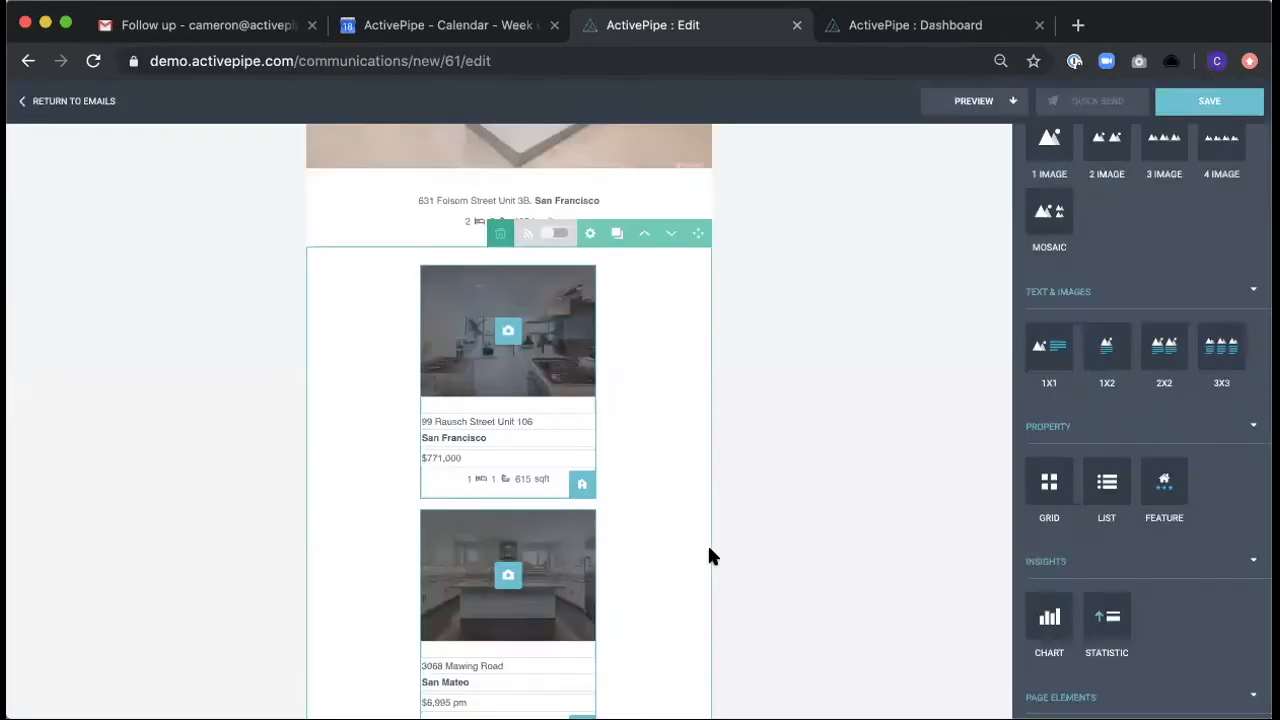
- Add a heading block above the featured property and replace its placeholder text with "Just Listed"
scroll(829, 493, down, 4)
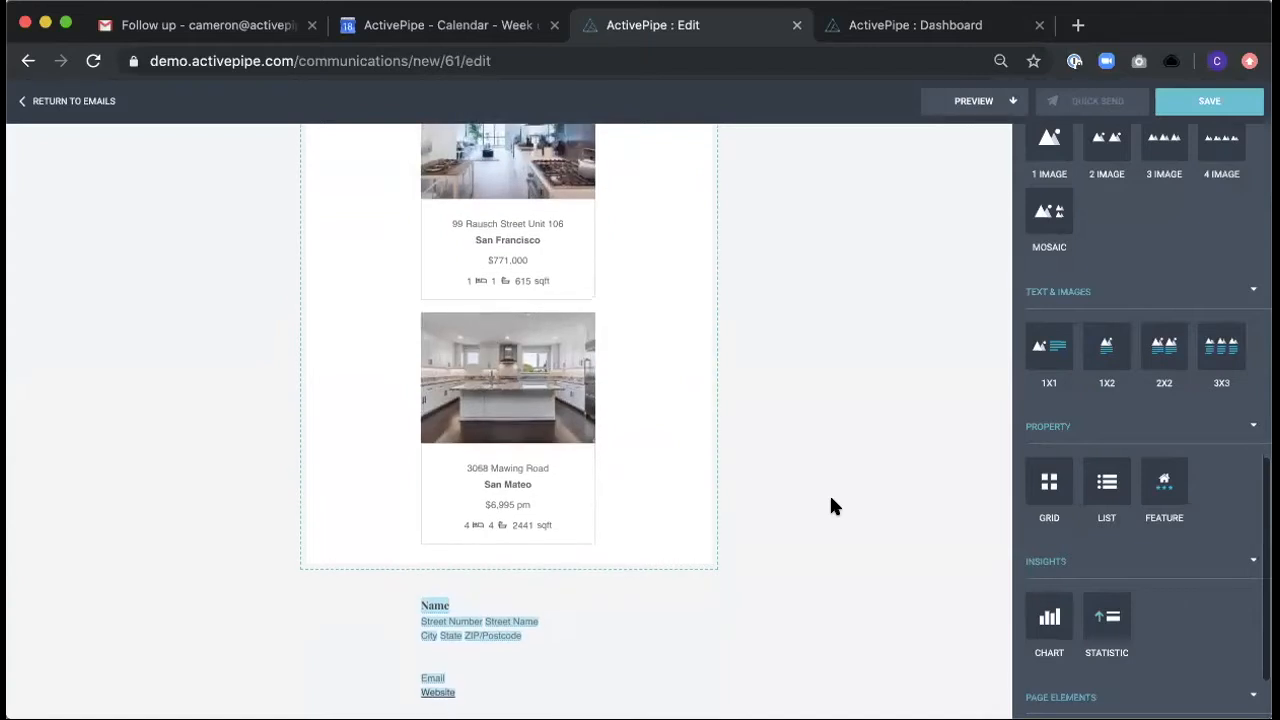
scroll(830, 498, up, 4)
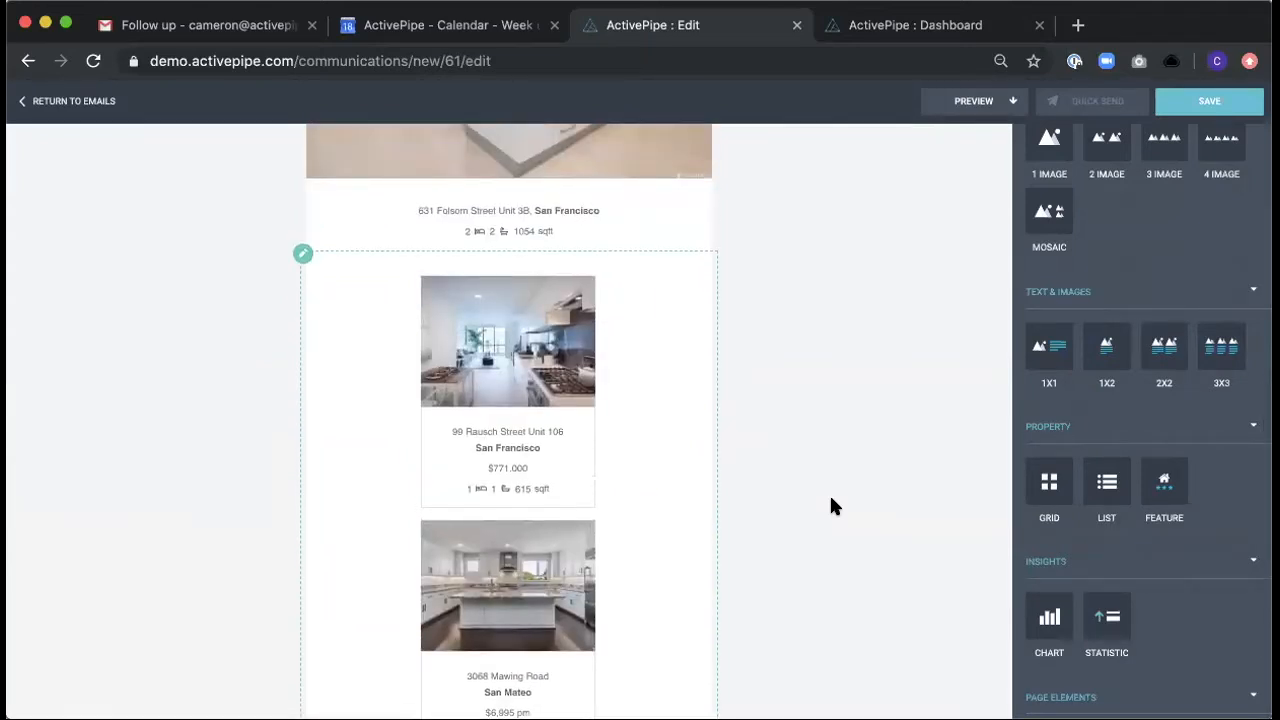
scroll(830, 505, up, 7)
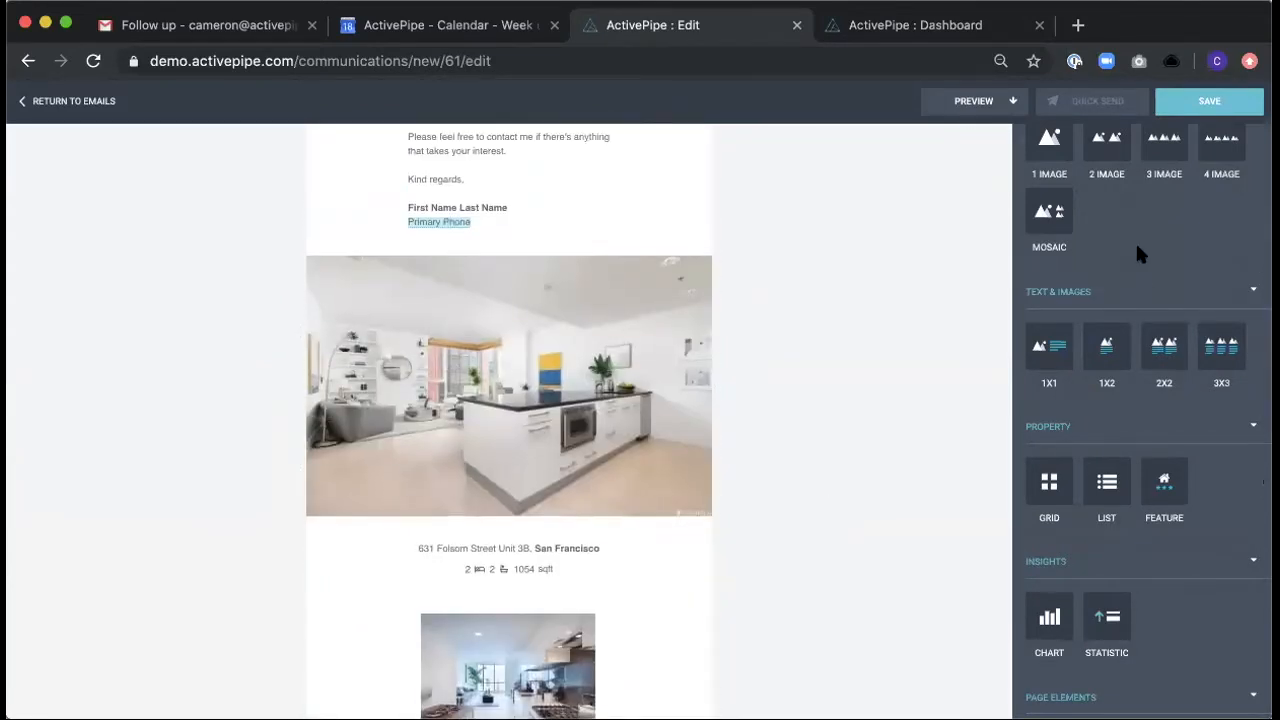
scroll(1137, 251, up, 4)
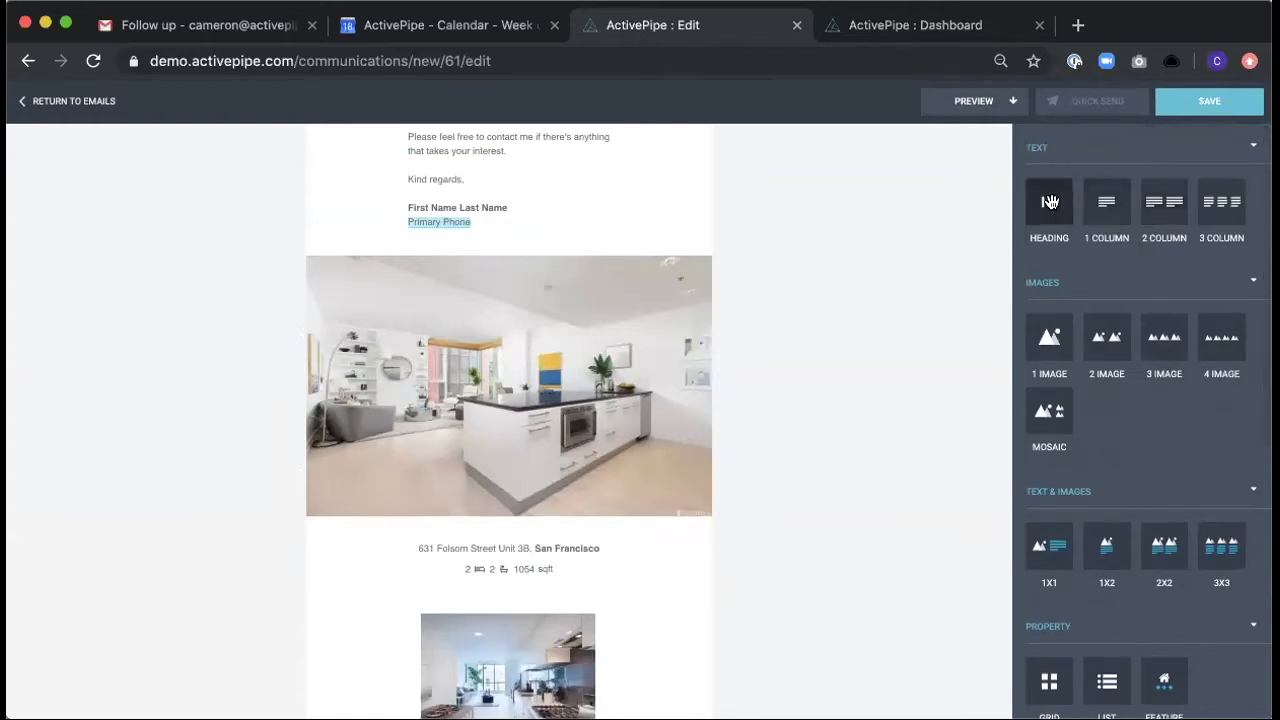
drag(1049, 202, 574, 250)
triple_click(504, 288)
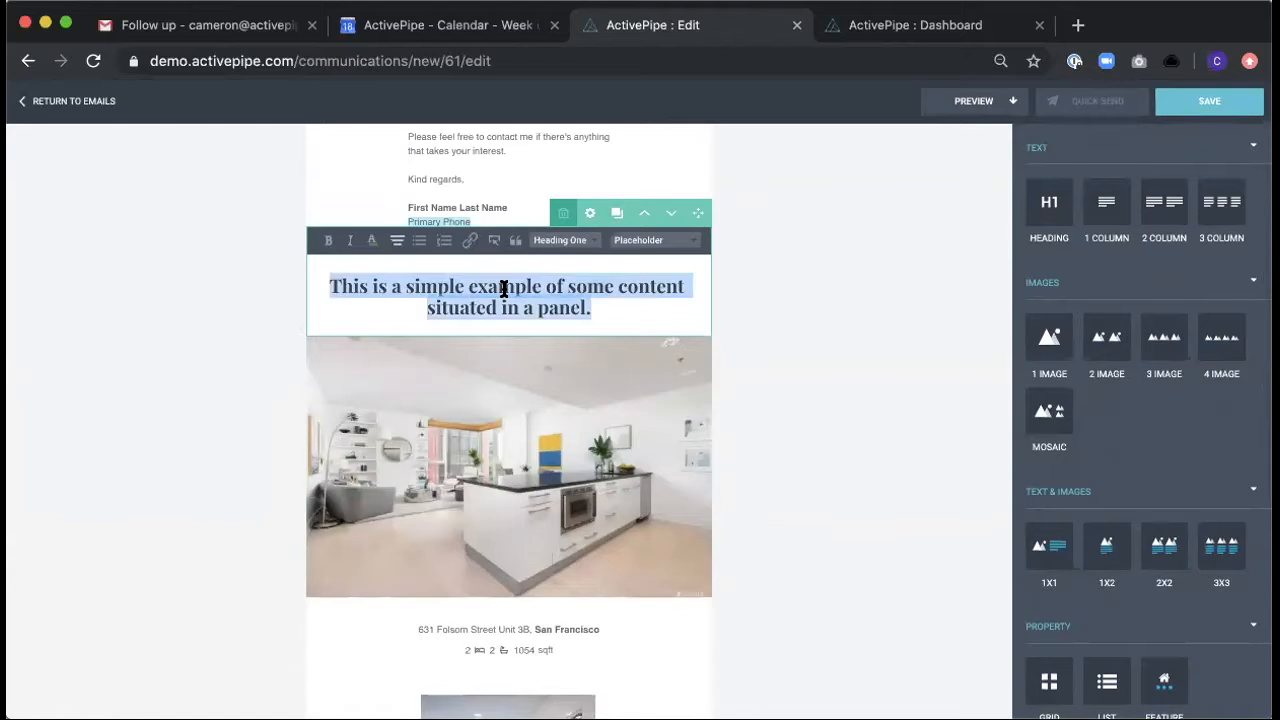
text(Just Listed)
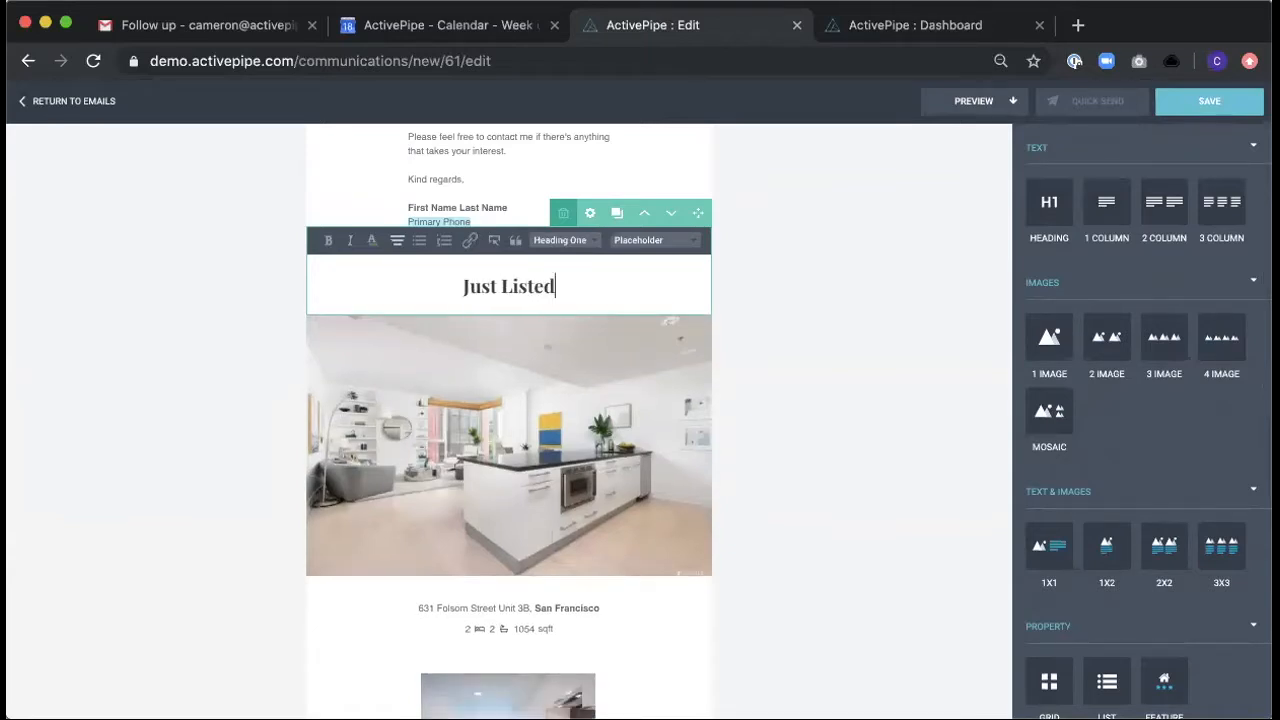
click(913, 393)
- Add a heading block between the featured property and the Grid block, reading "Just Sold Properties"
scroll(913, 393, down, 2)
scroll(913, 393, down, 1)
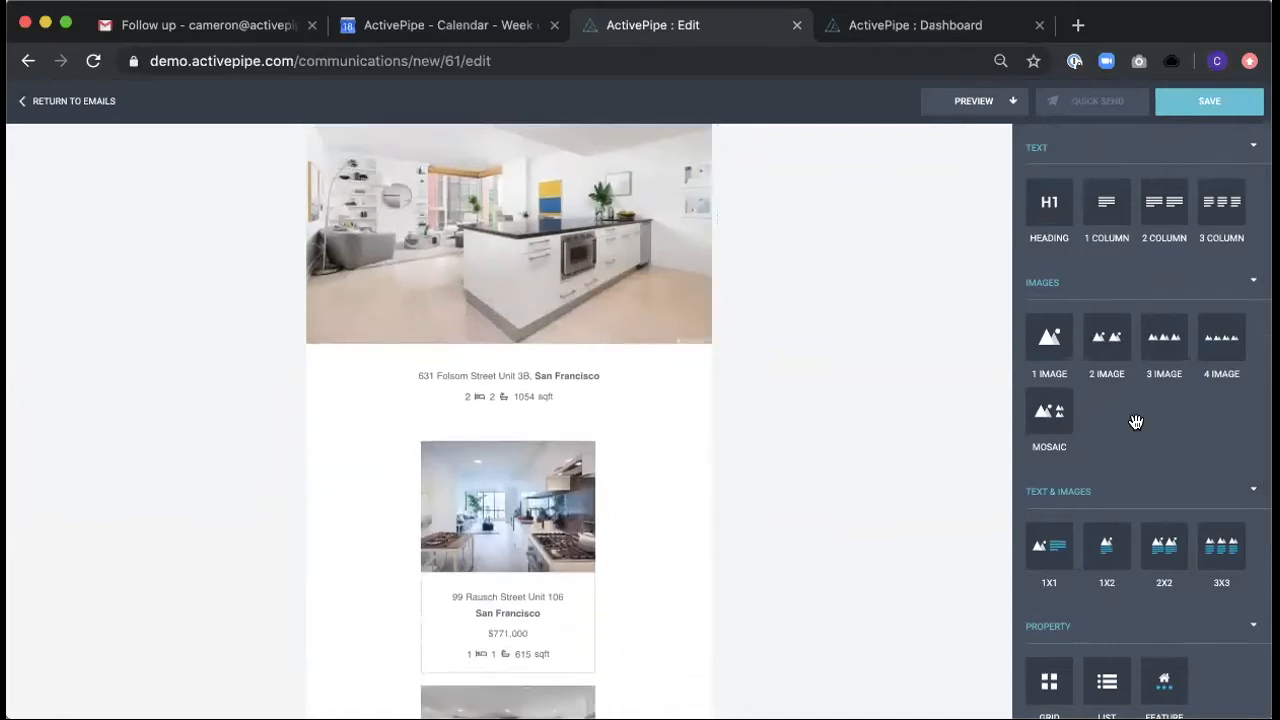
drag(1051, 206, 571, 429)
triple_click(496, 447)
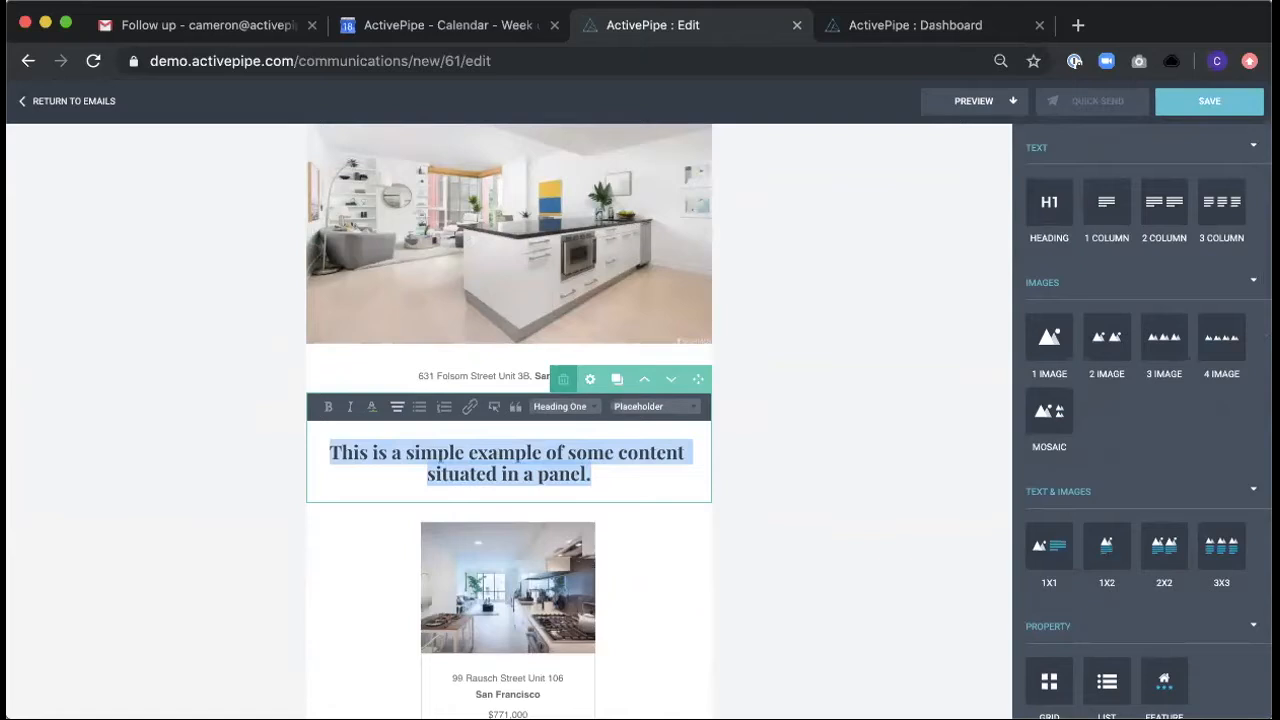
text(Just Sold Properties)
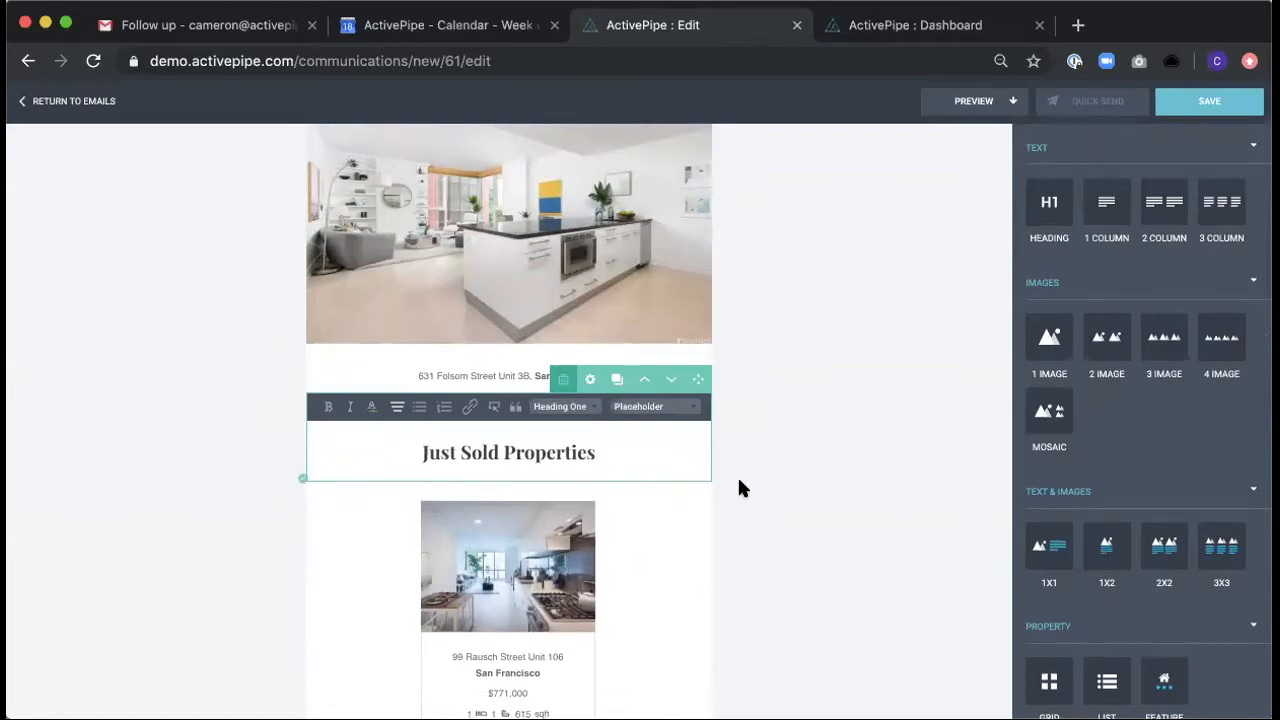
- Finish editing the heading and review the email's Just Listed and Just Sold Properties sections
click(820, 474)
scroll(820, 476, down, 3)
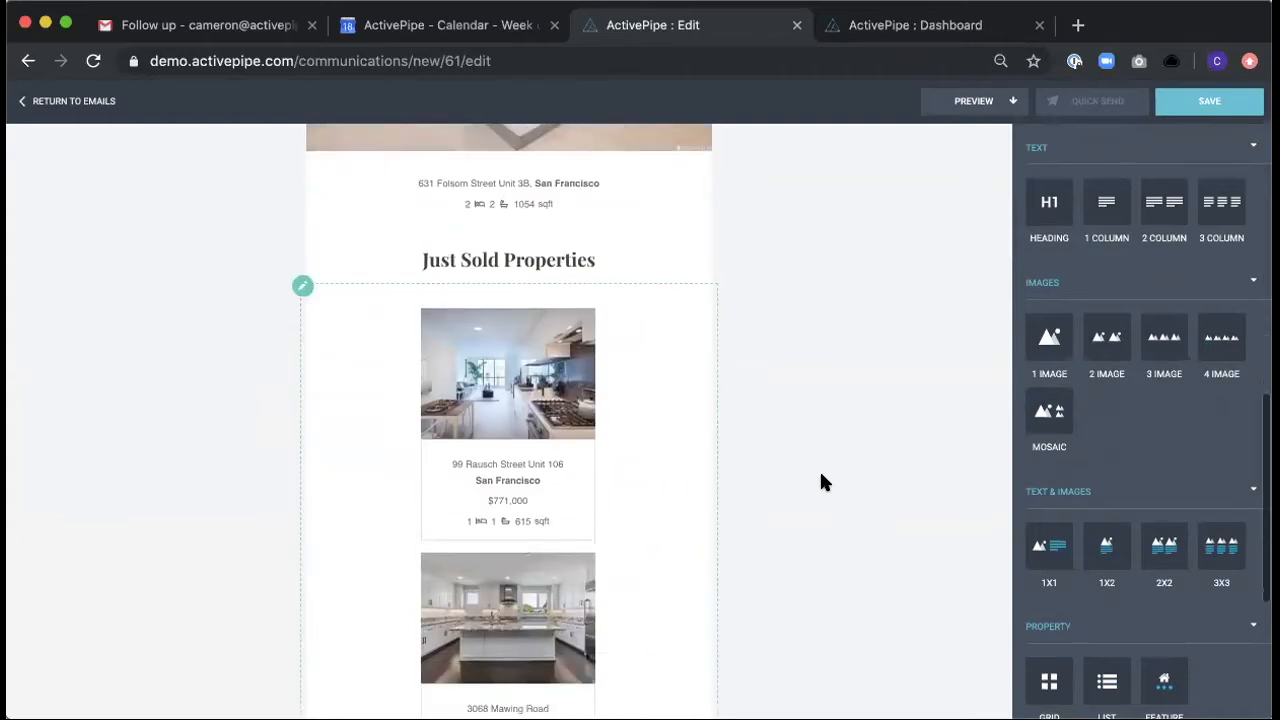
scroll(820, 476, up, 5)
scroll(821, 474, up, 1)
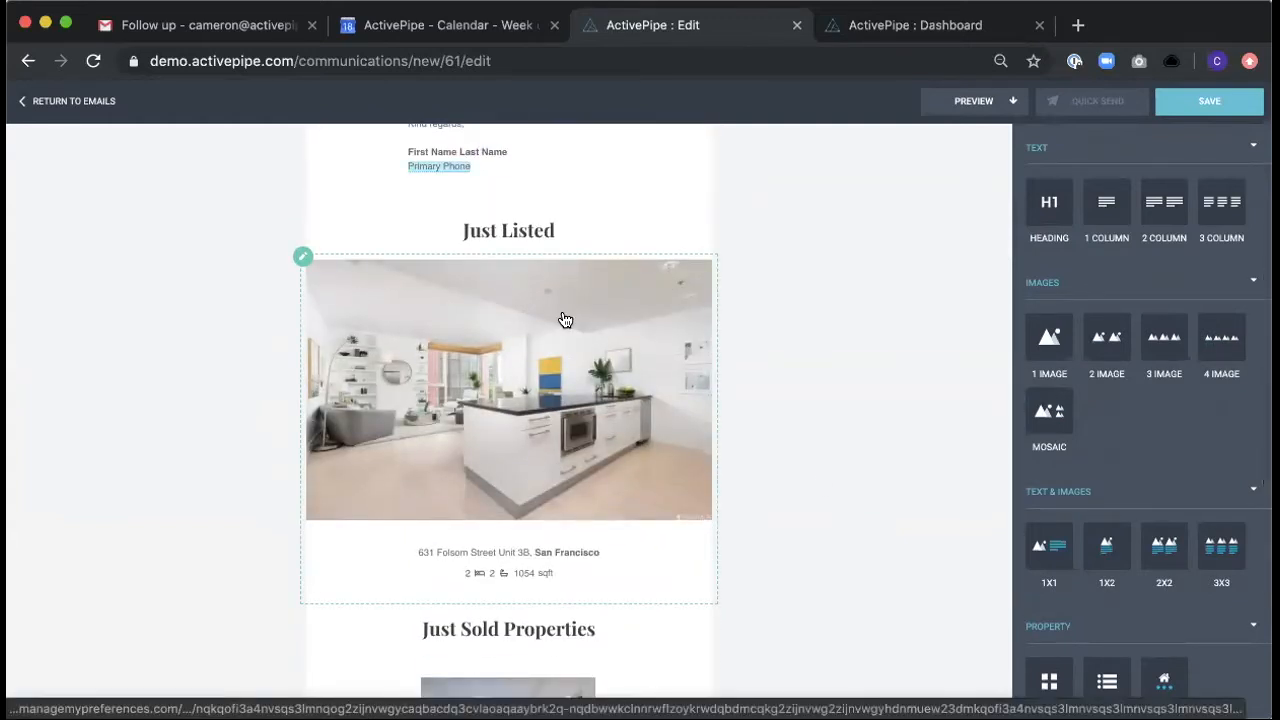
scroll(727, 405, down, 6)
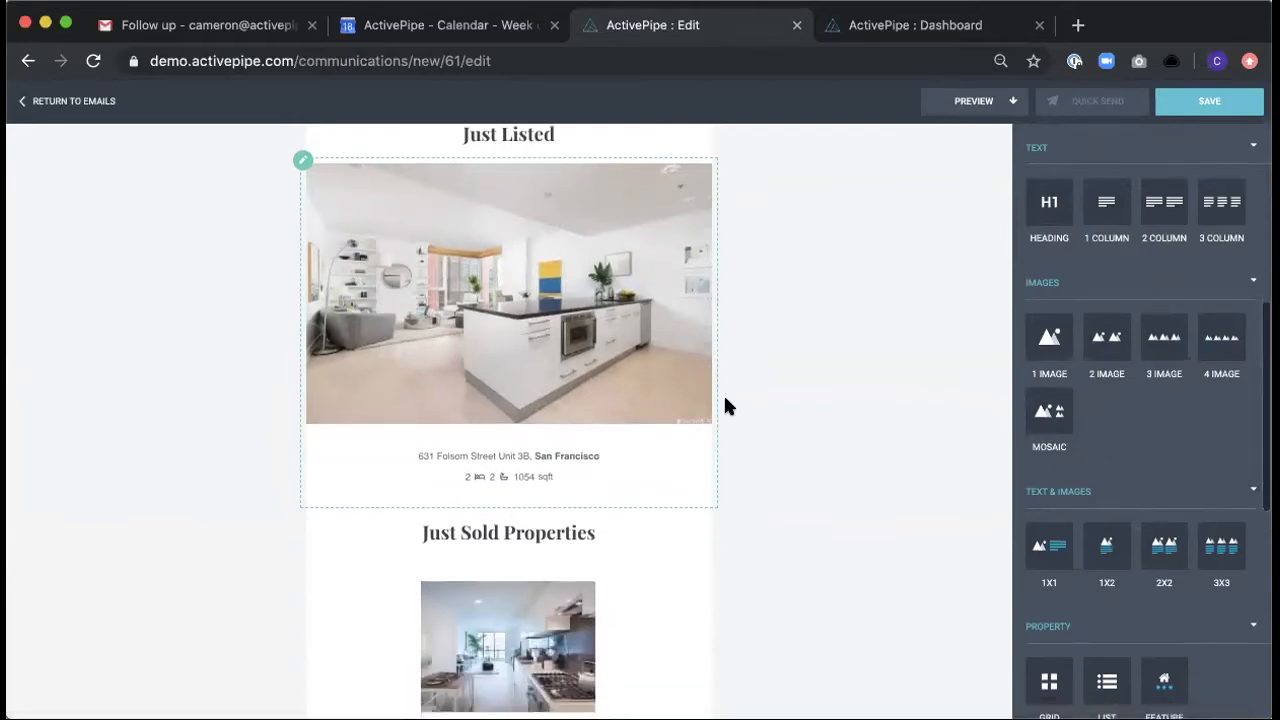
right_click(785, 427)
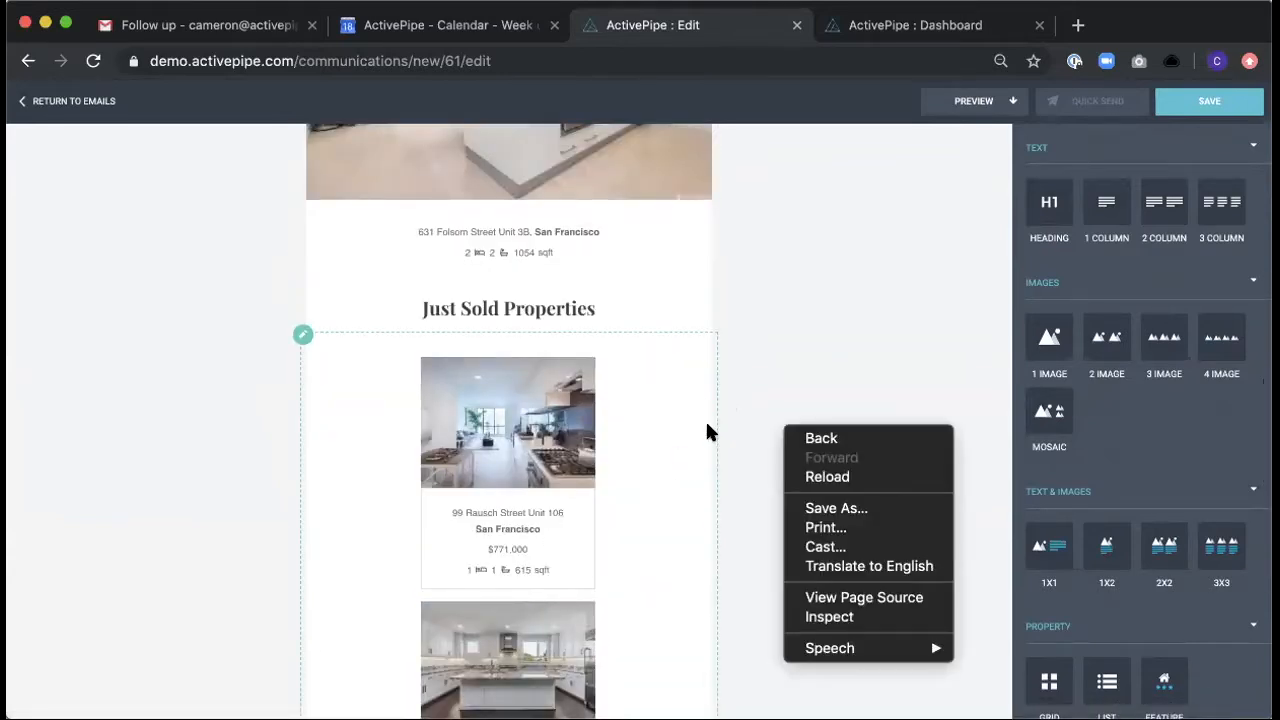
click(741, 433)
scroll(743, 437, down, 3)
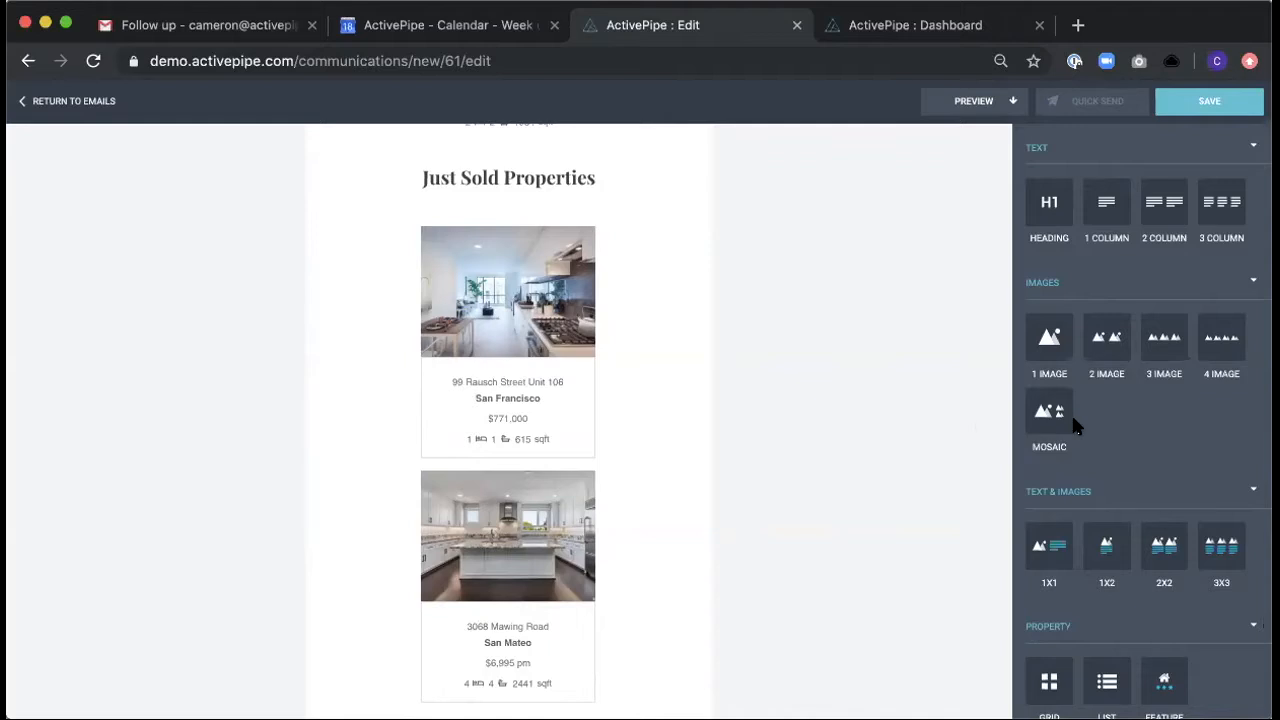
- Add a Video block below the property Grid and open its video chooser
scroll(871, 431, down, 3)
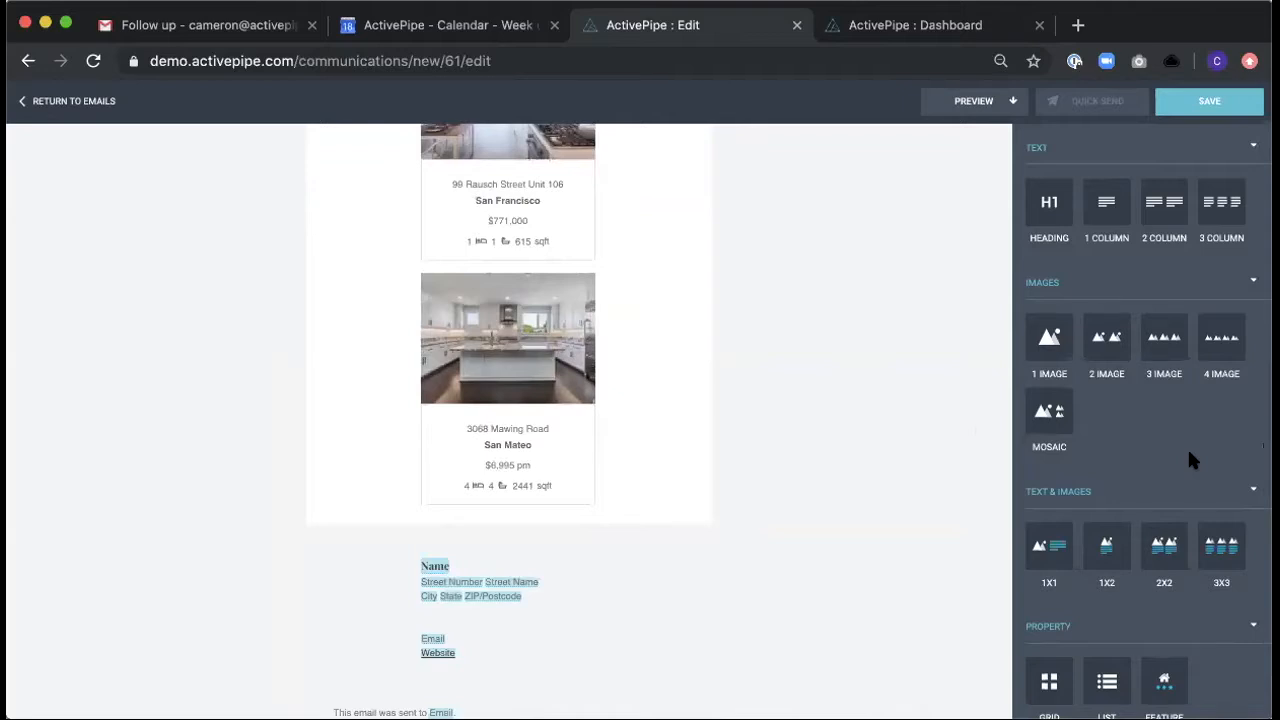
scroll(1190, 458, down, 3)
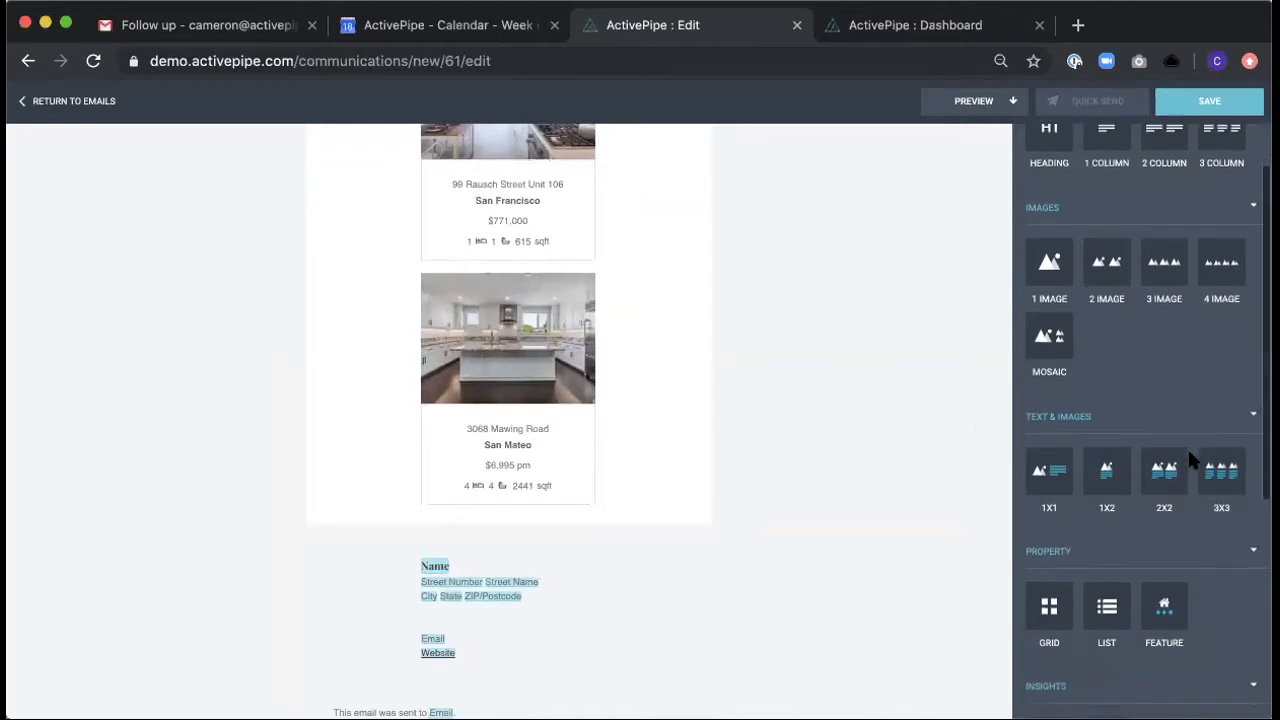
scroll(1189, 452, down, 5)
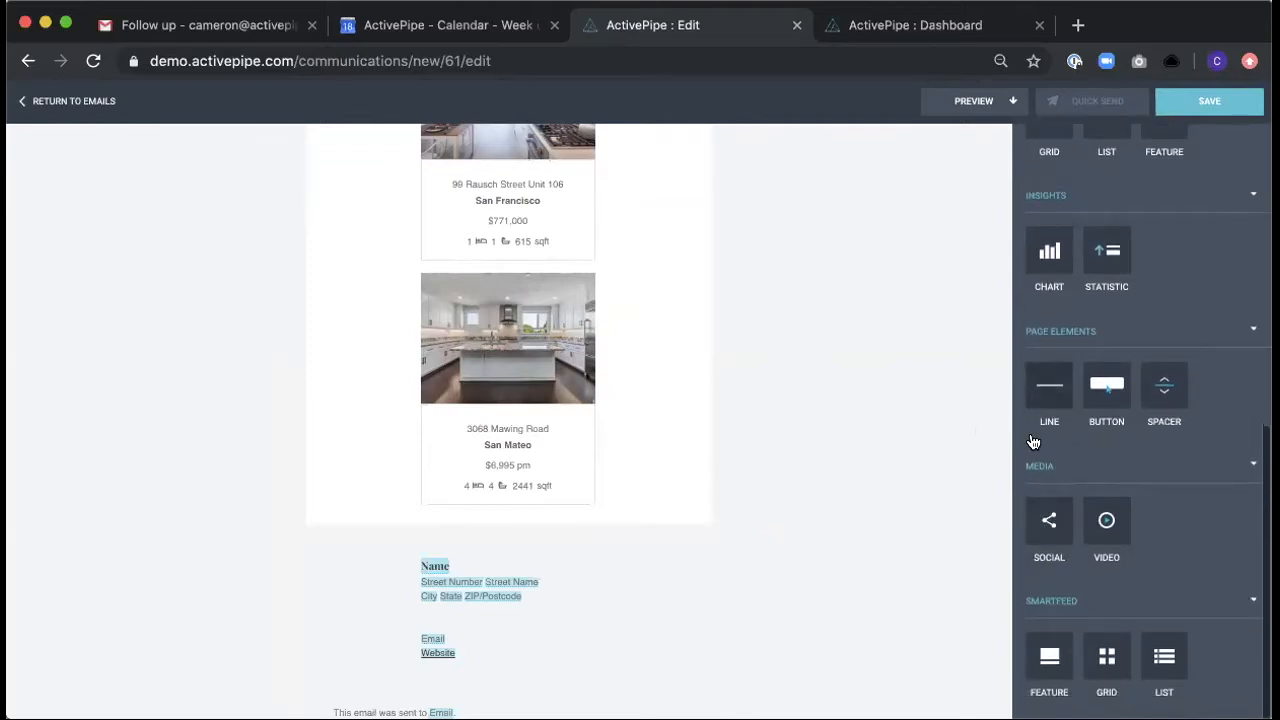
drag(1108, 527, 723, 531)
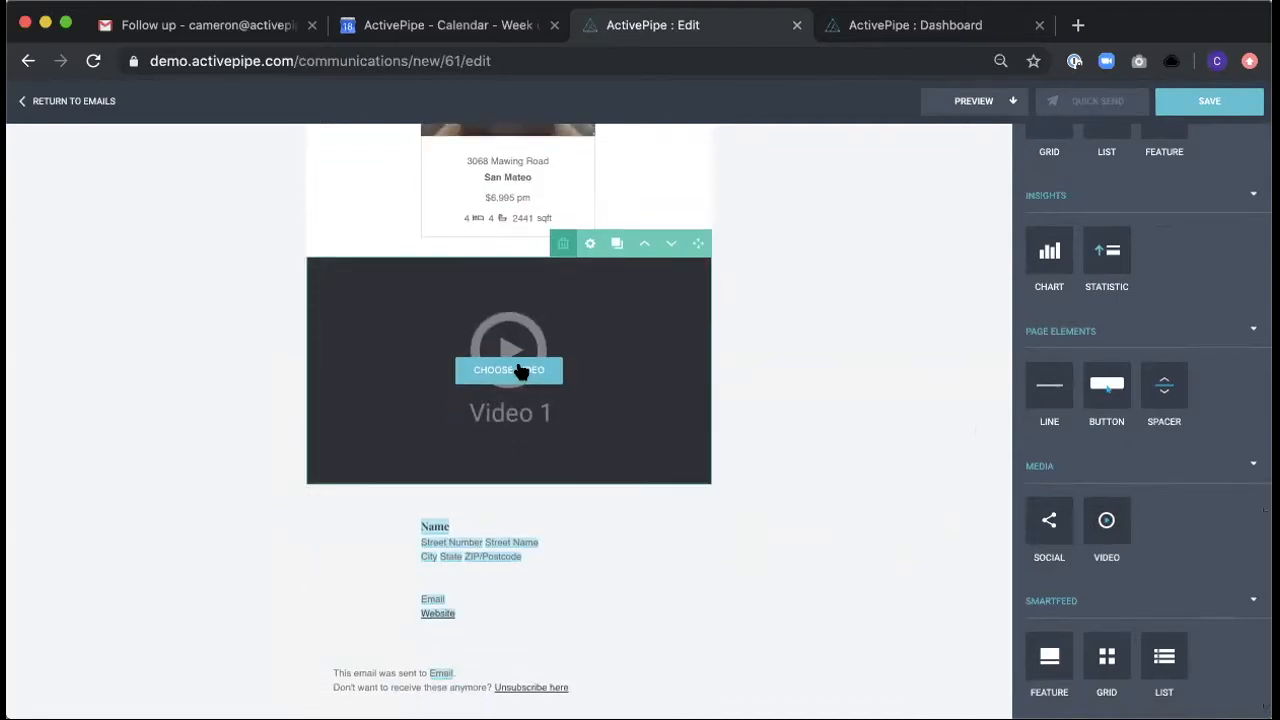
click(518, 369)
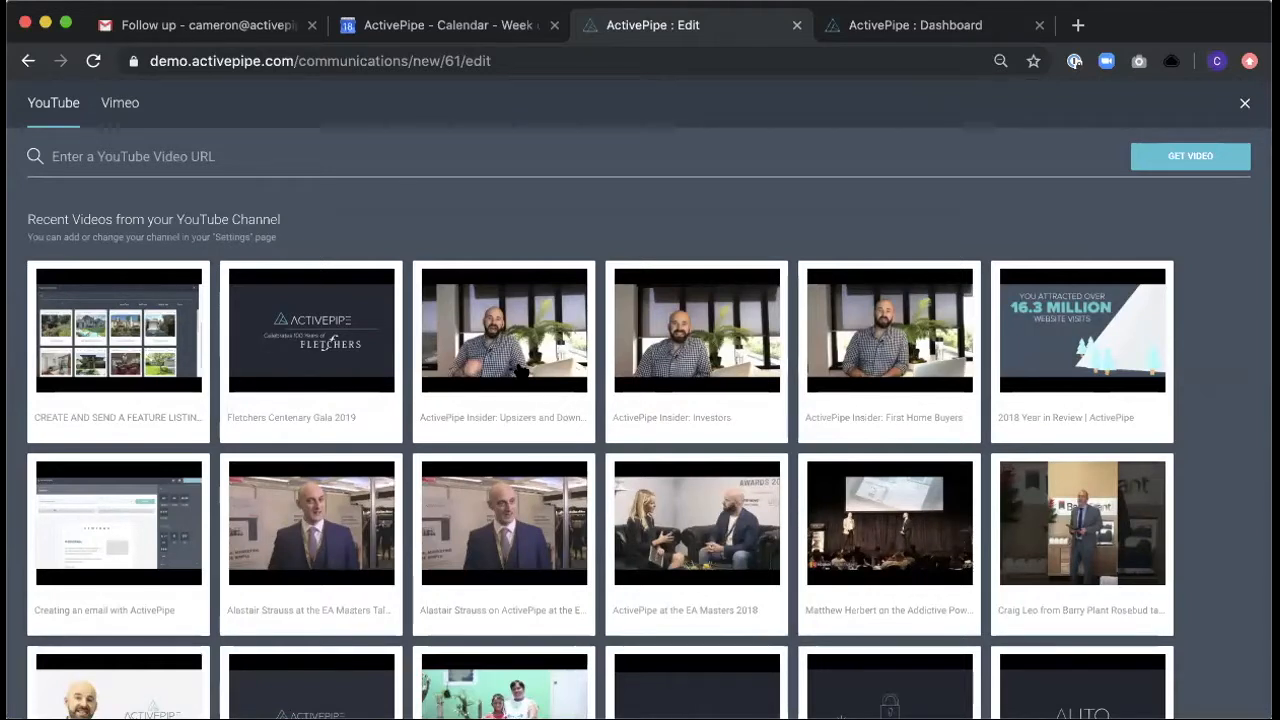
- Look through the YouTube channel's recent videos, close the chooser without choosing one, and delete the Video block
scroll(657, 428, down, 4)
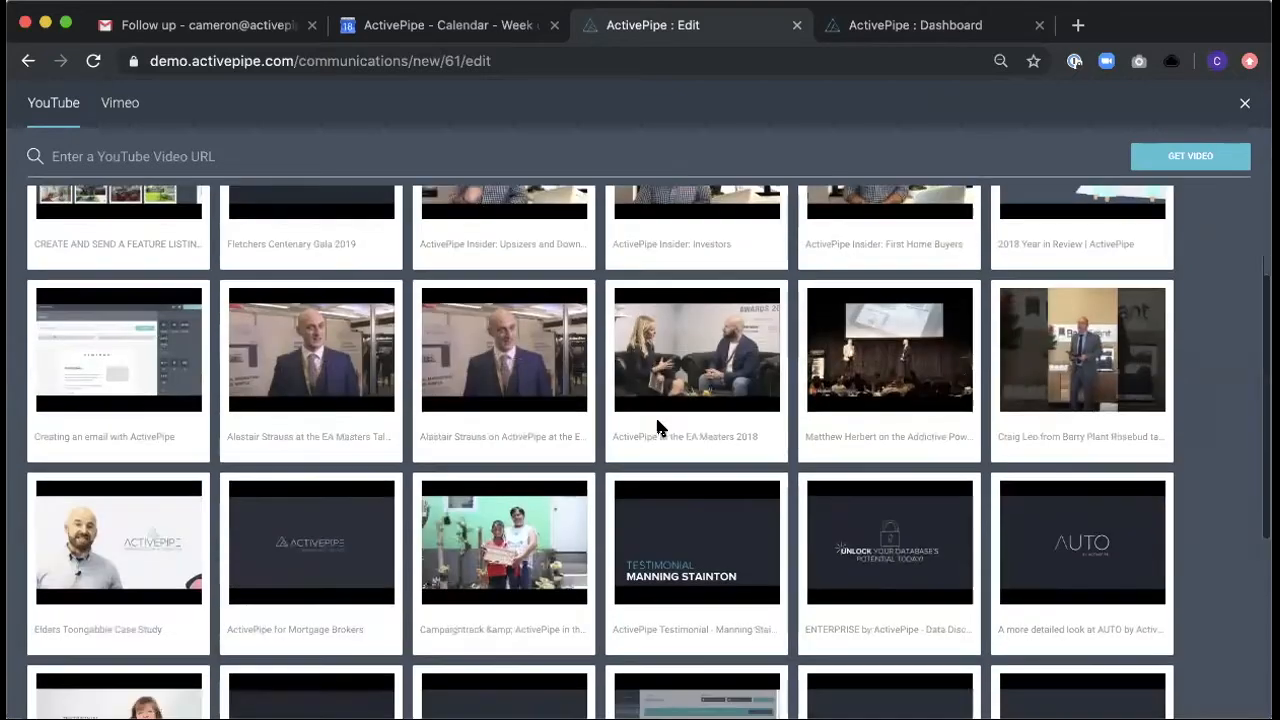
scroll(657, 428, down, 2)
scroll(704, 452, down, 3)
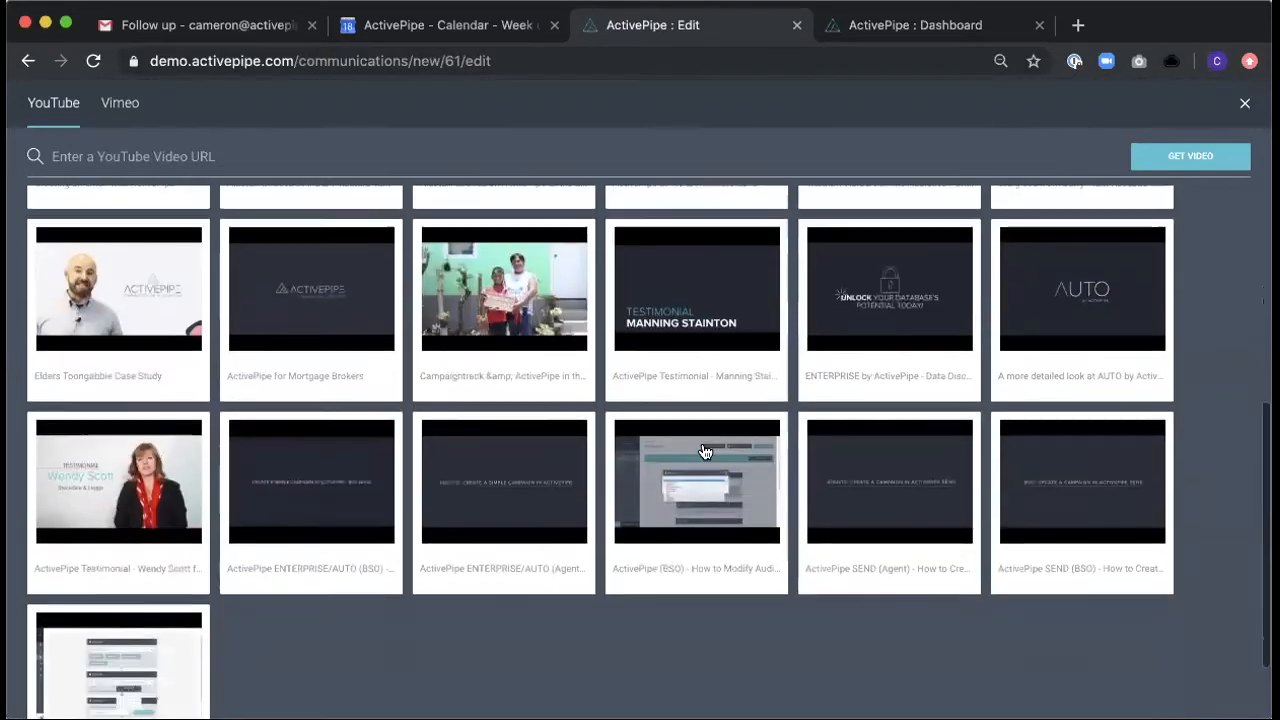
scroll(578, 385, up, 9)
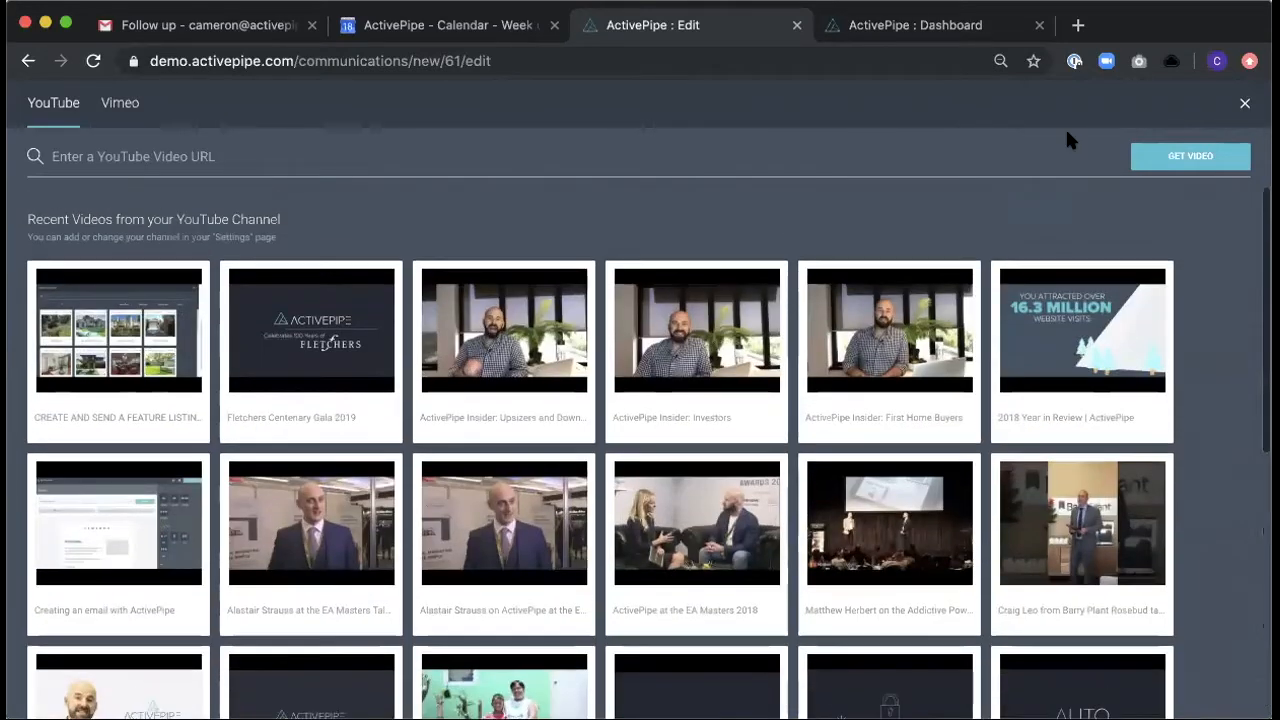
click(1245, 104)
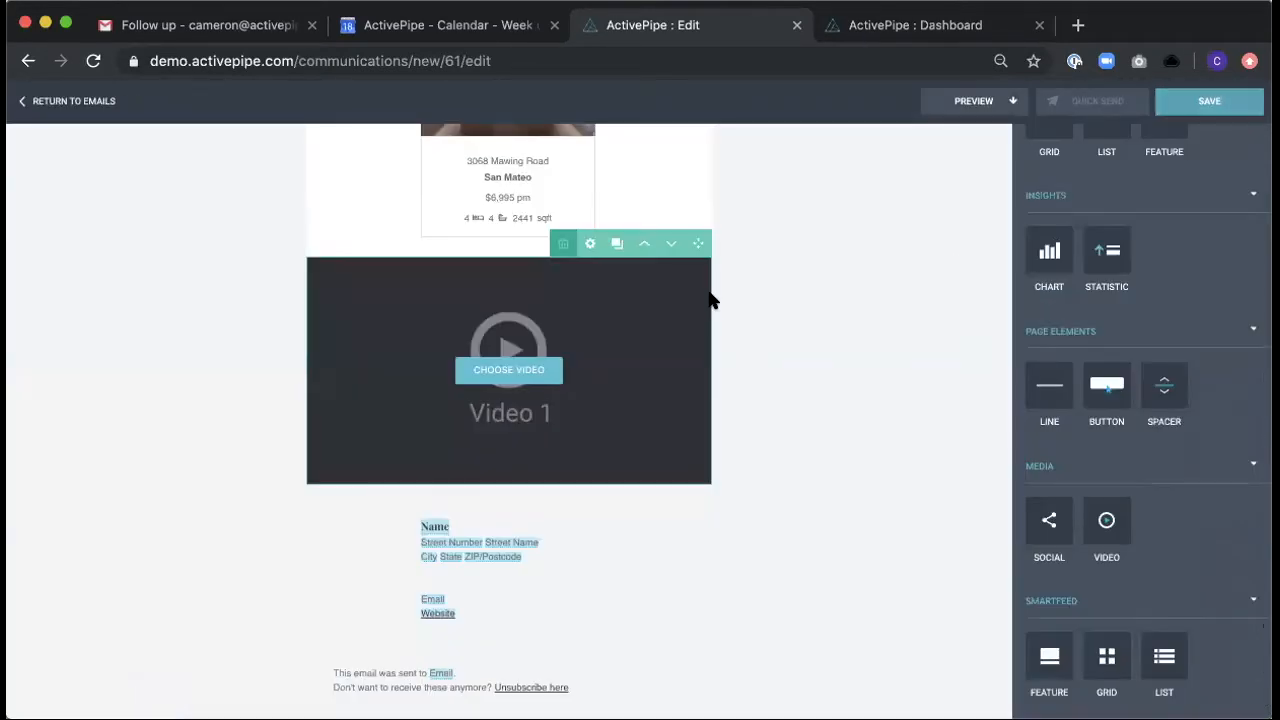
click(564, 246)
click(543, 249)
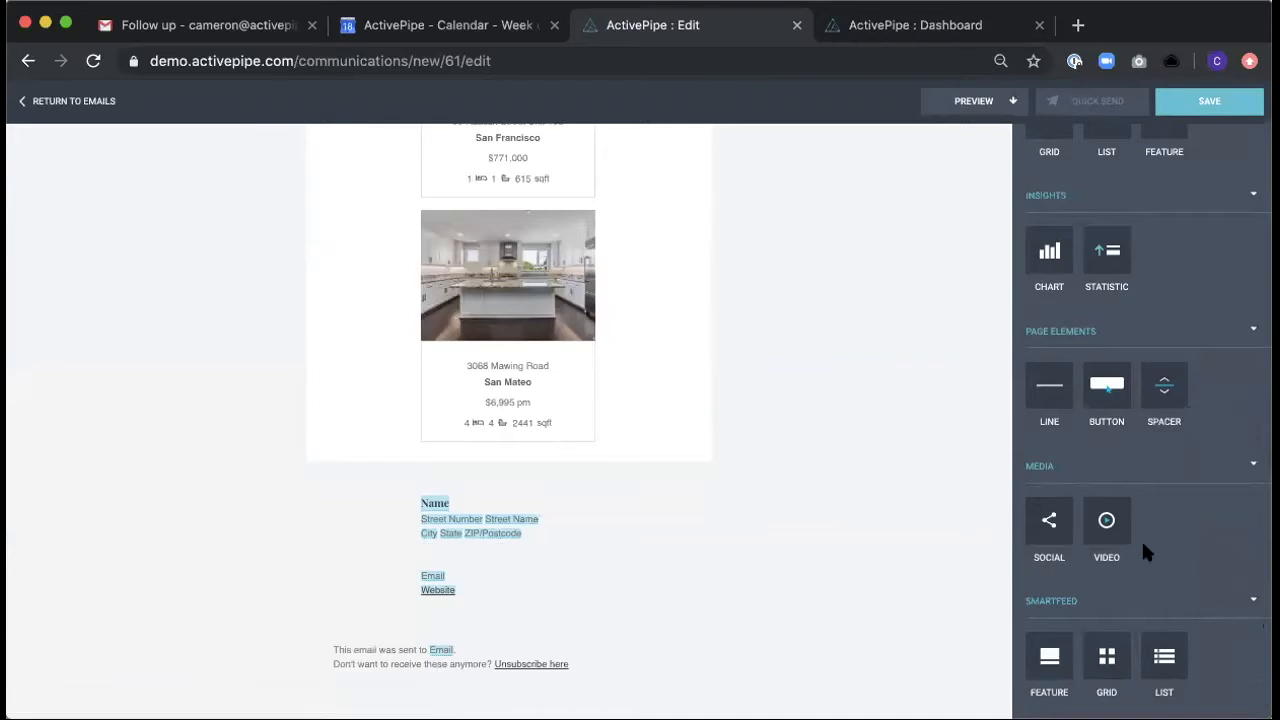
- Add a Smartfeed Feature block below the Grid and fill it with "5 Pieces of Wisdom Real Estate Must Learn from Uber" from the ActivePipe favorite
drag(1062, 675, 541, 456)
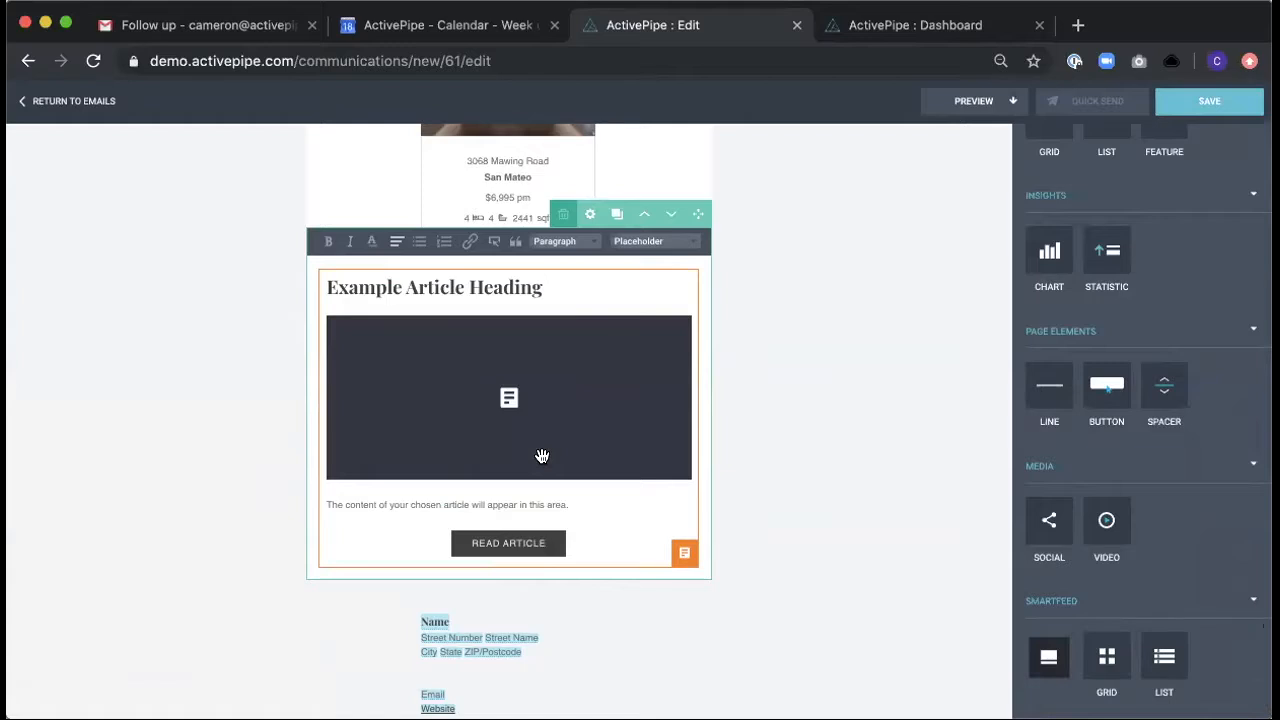
click(684, 551)
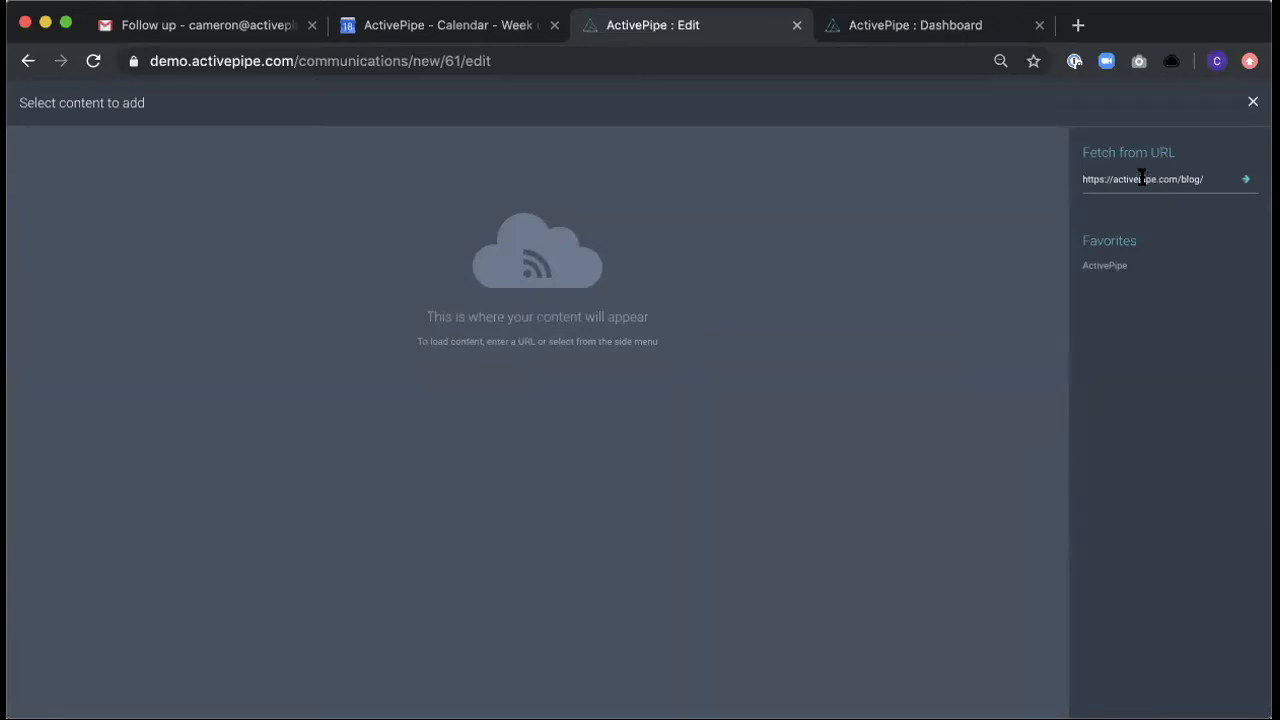
click(1101, 267)
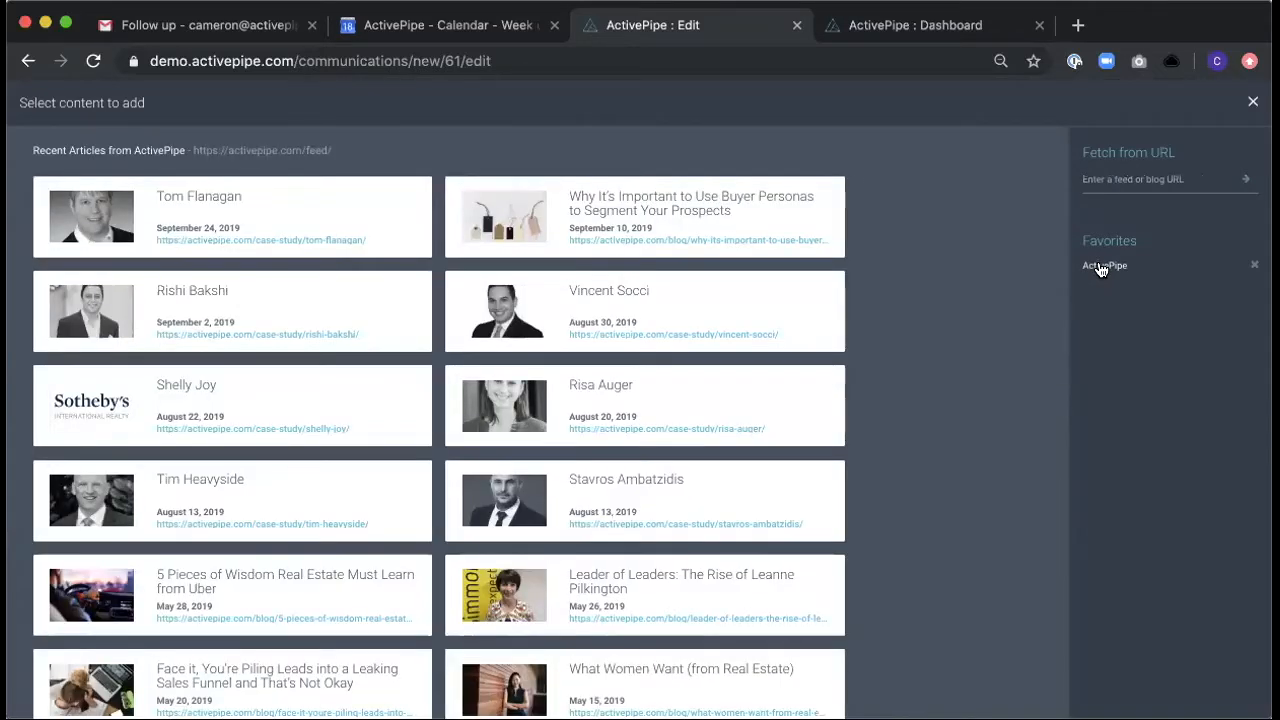
scroll(900, 390, down, 2)
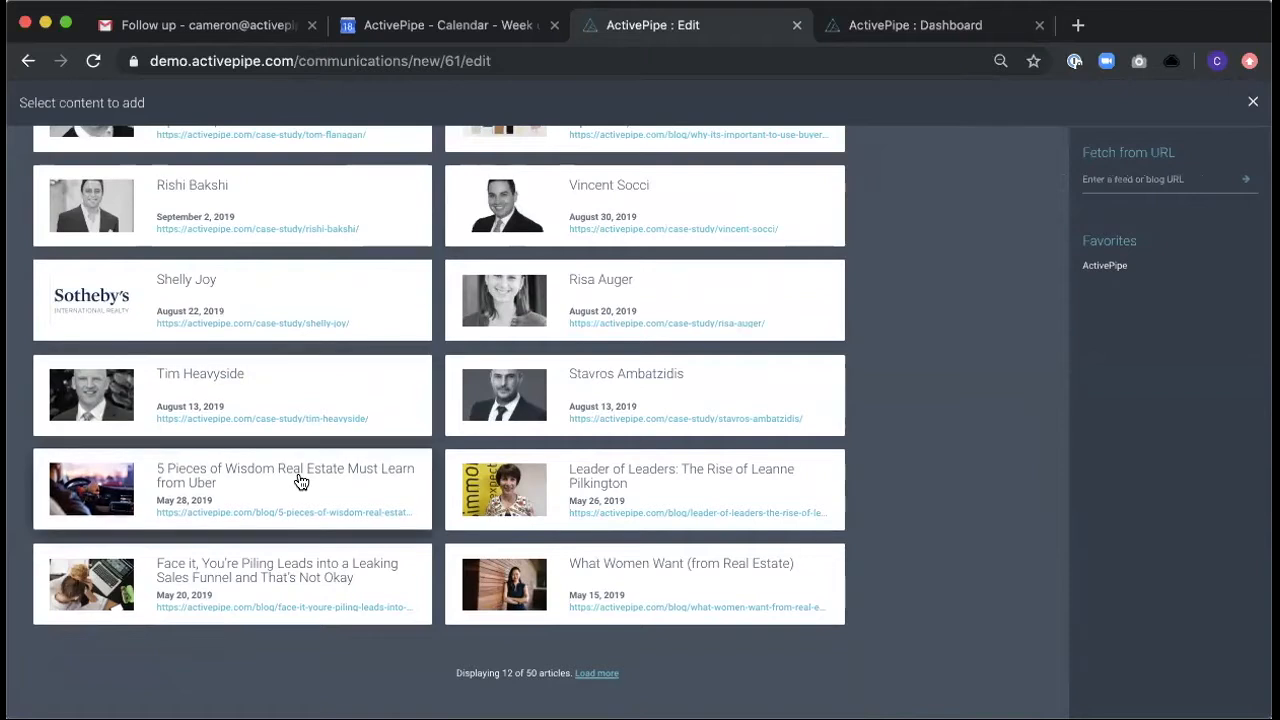
click(297, 480)
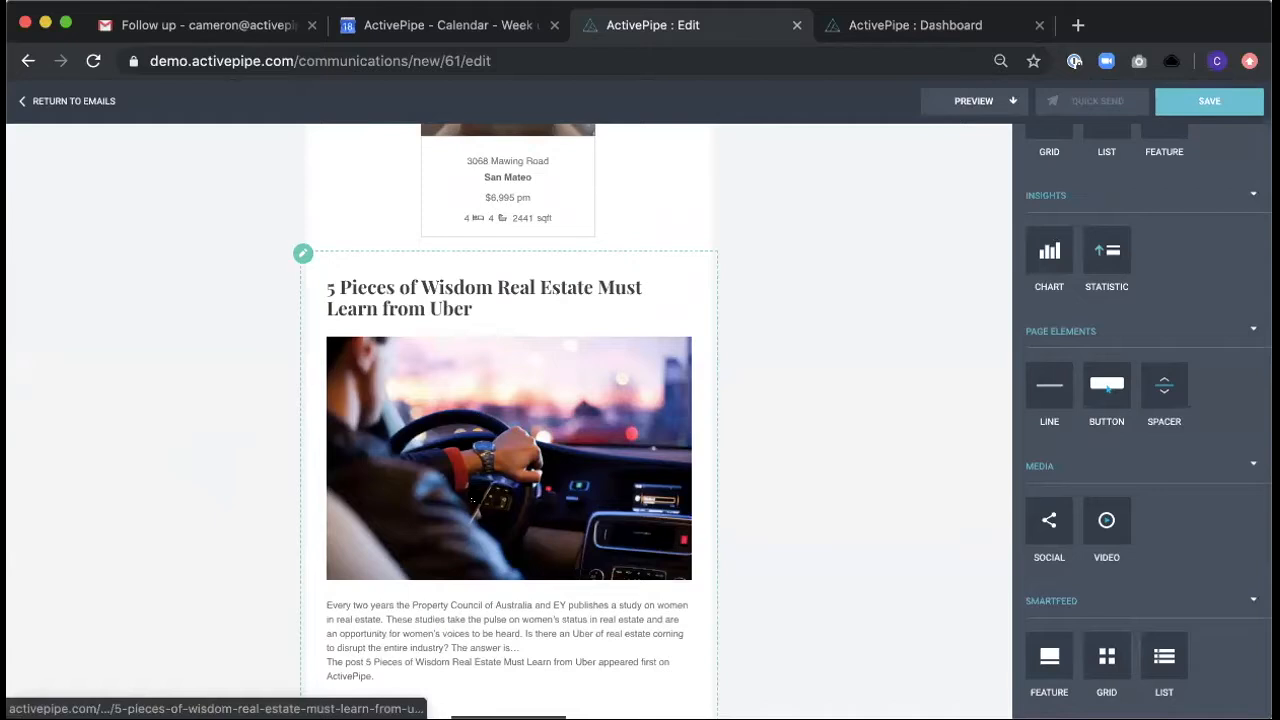
- Delete the Smartfeed article block below the property Grid
scroll(751, 480, up, 1)
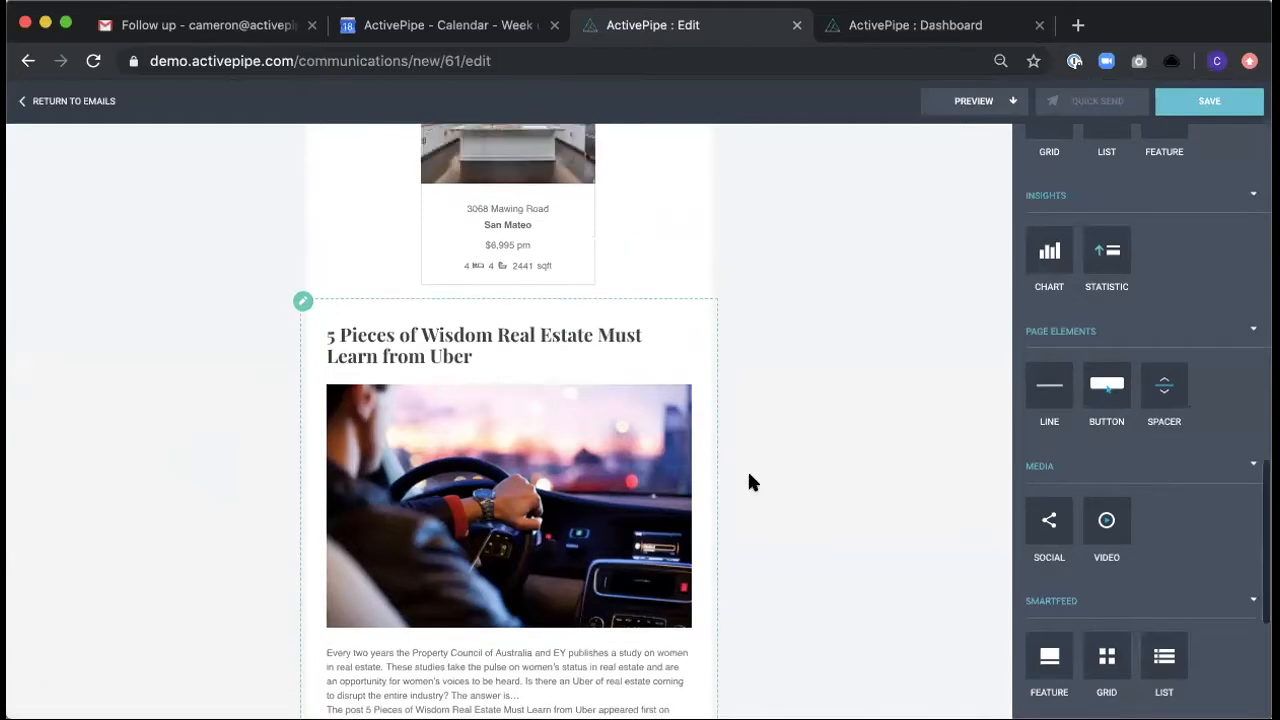
click(588, 357)
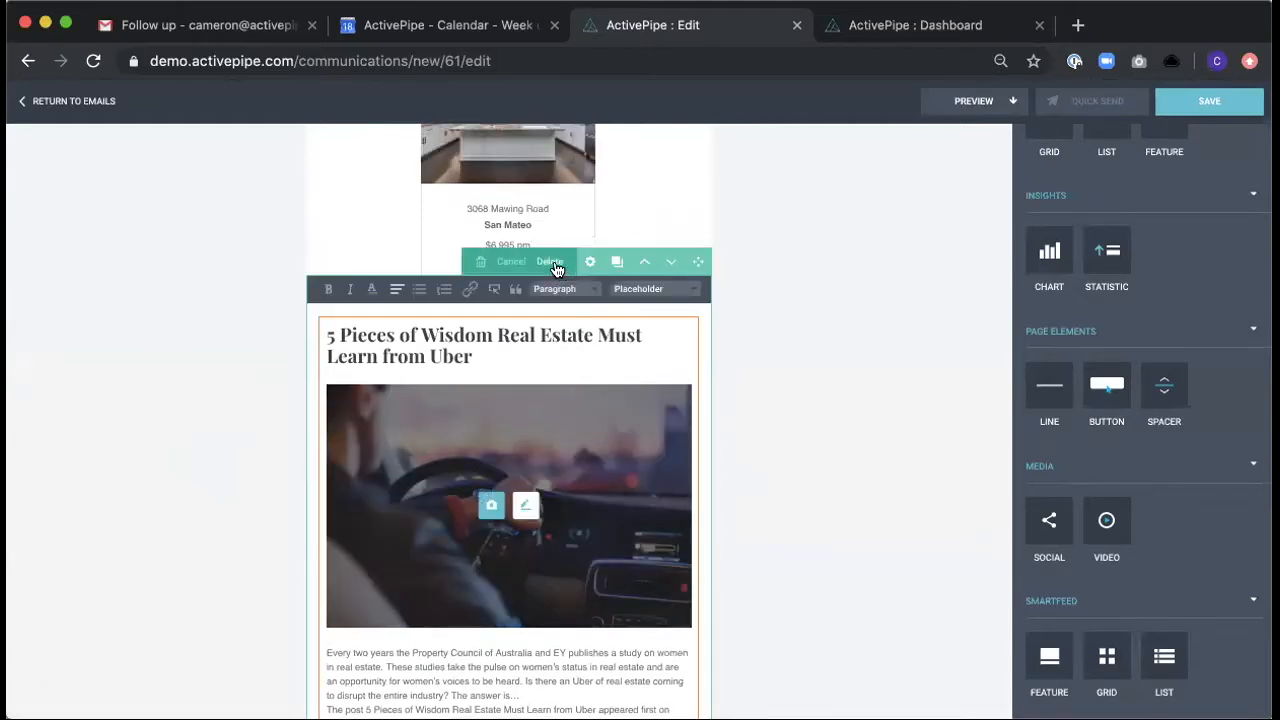
click(553, 265)
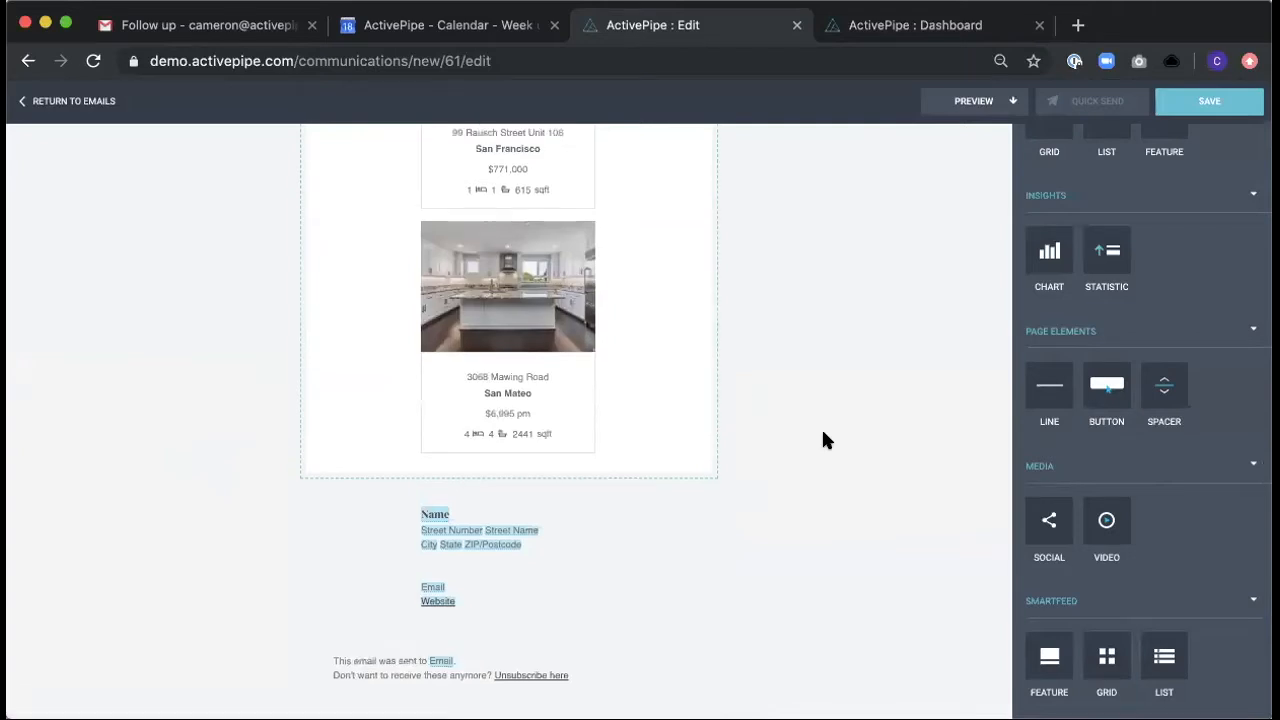
- Open the email's preview and review its desktop layout from the header through the Just Sold Properties section
scroll(823, 440, up, 12)
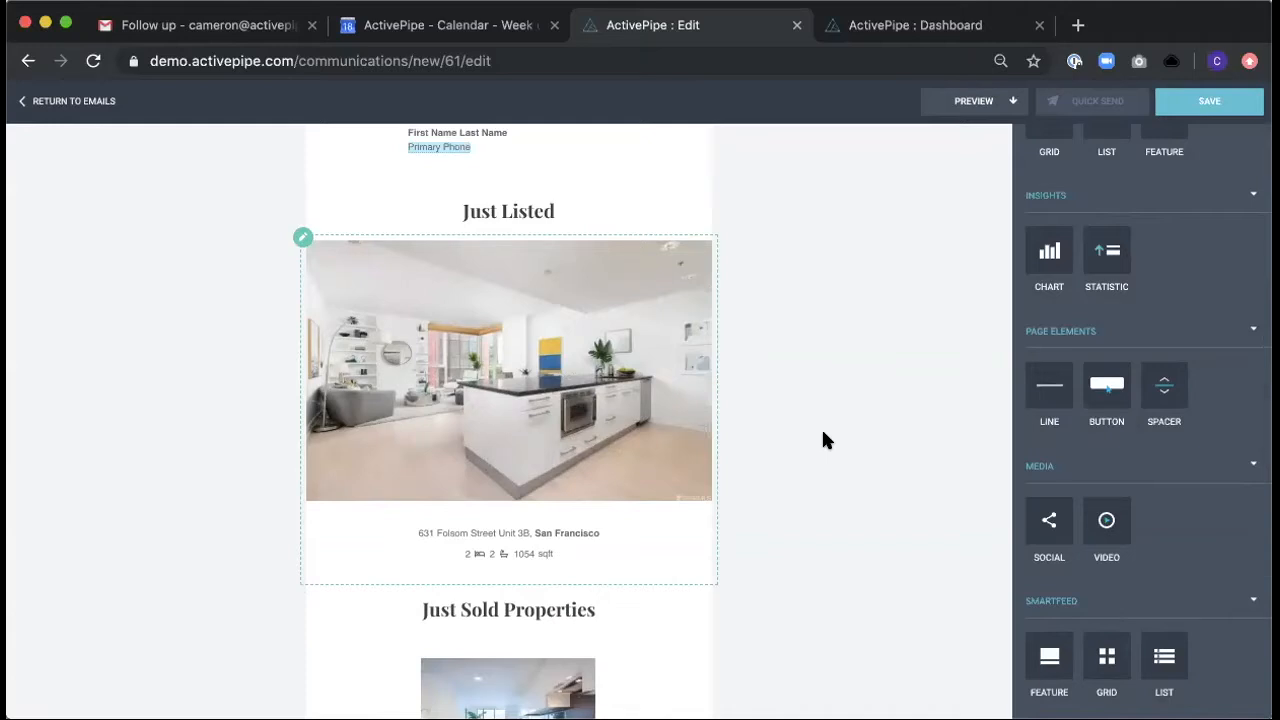
scroll(886, 422, up, 5)
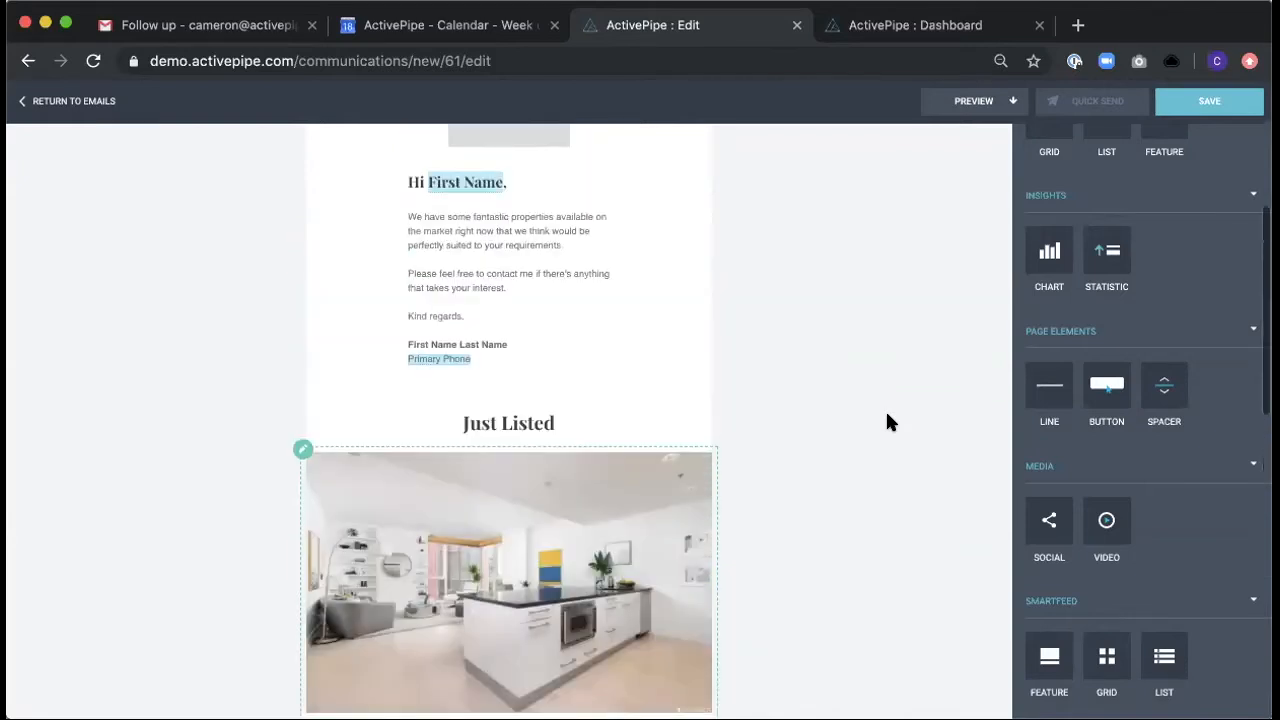
click(970, 107)
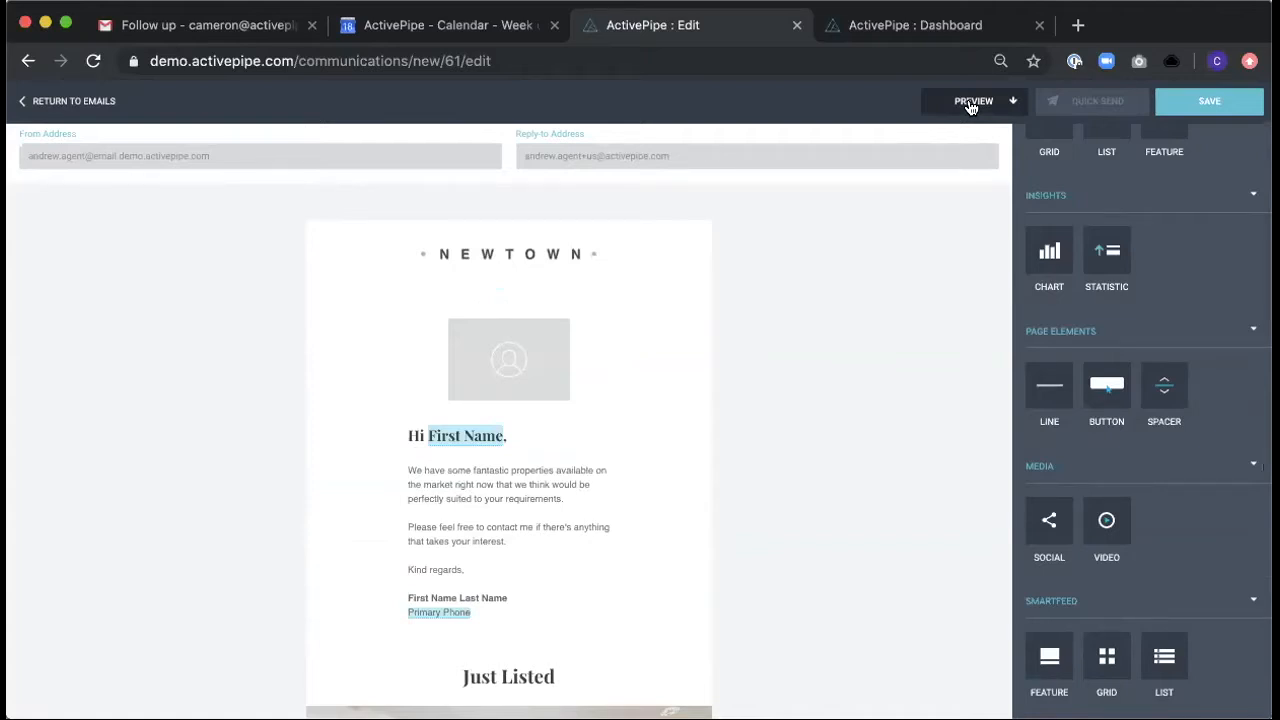
click(970, 104)
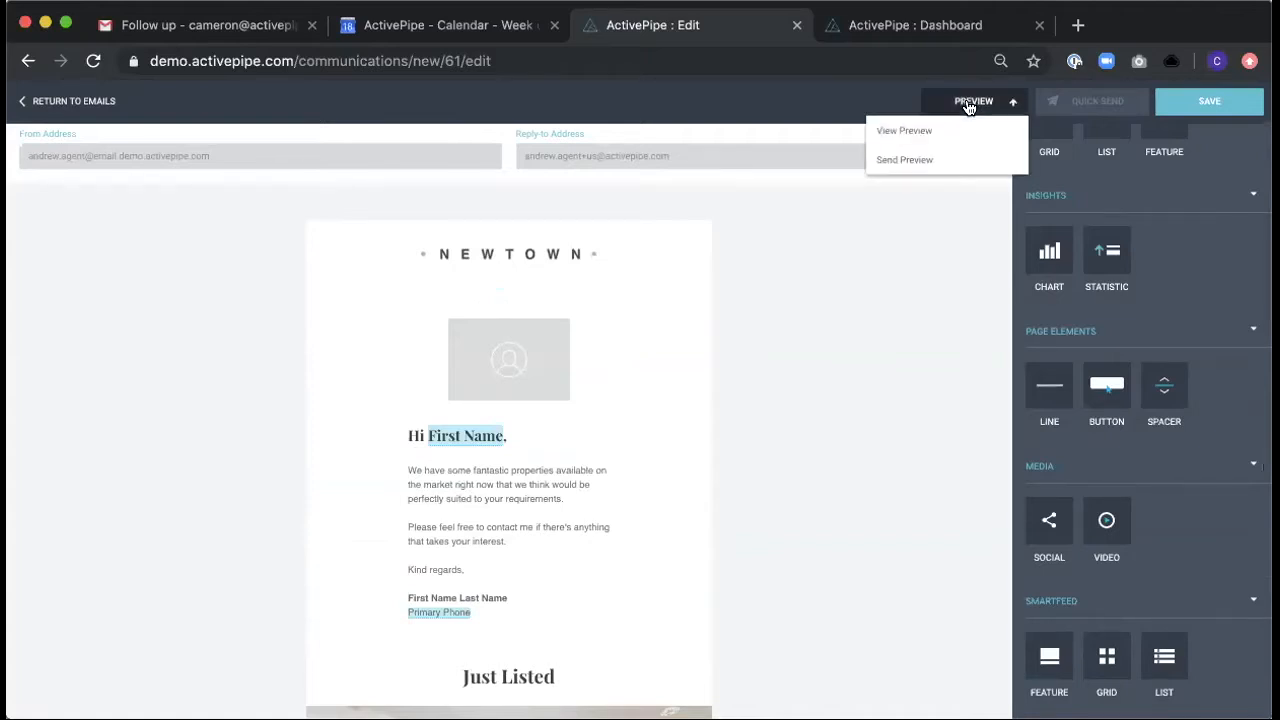
click(913, 133)
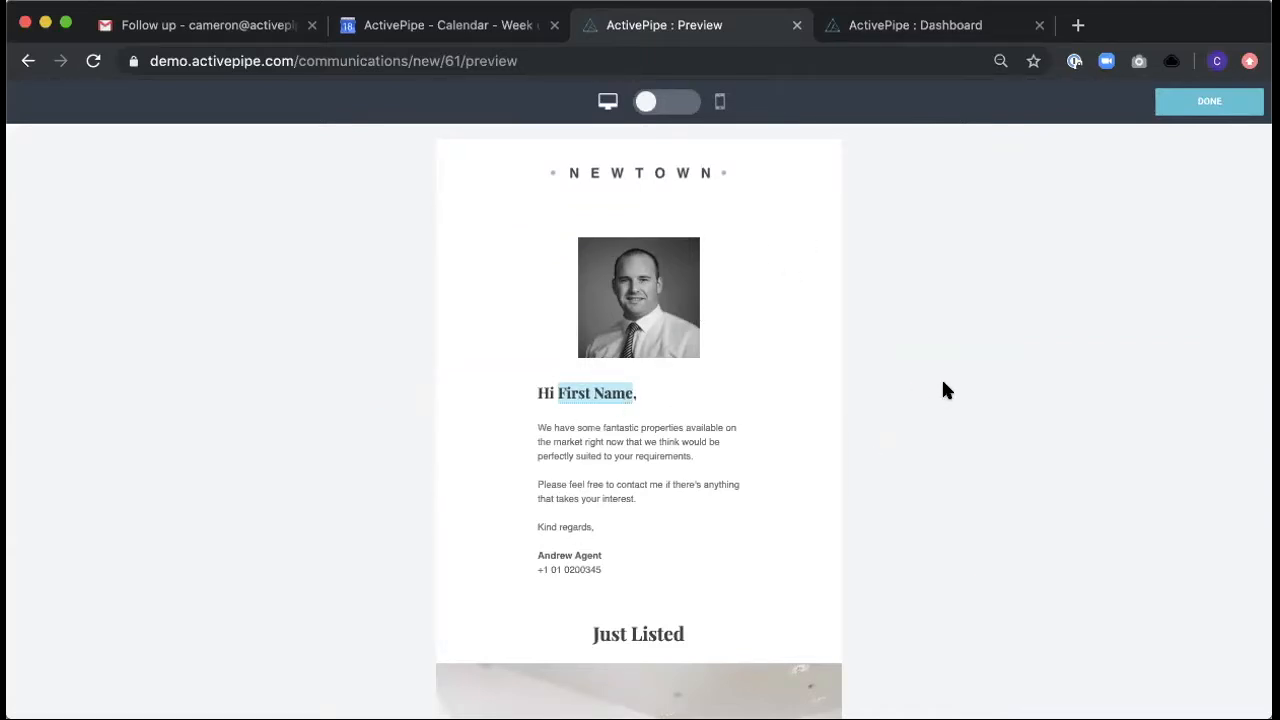
scroll(945, 389, down, 5)
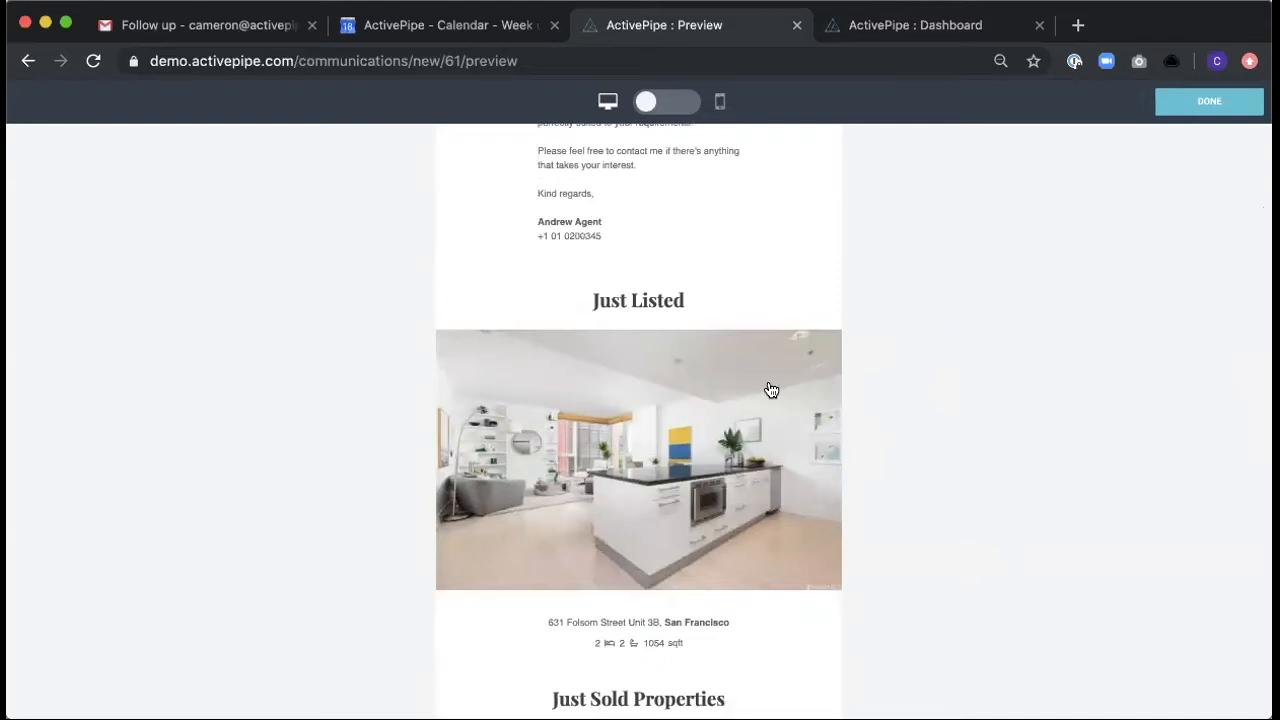
scroll(945, 428, down, 5)
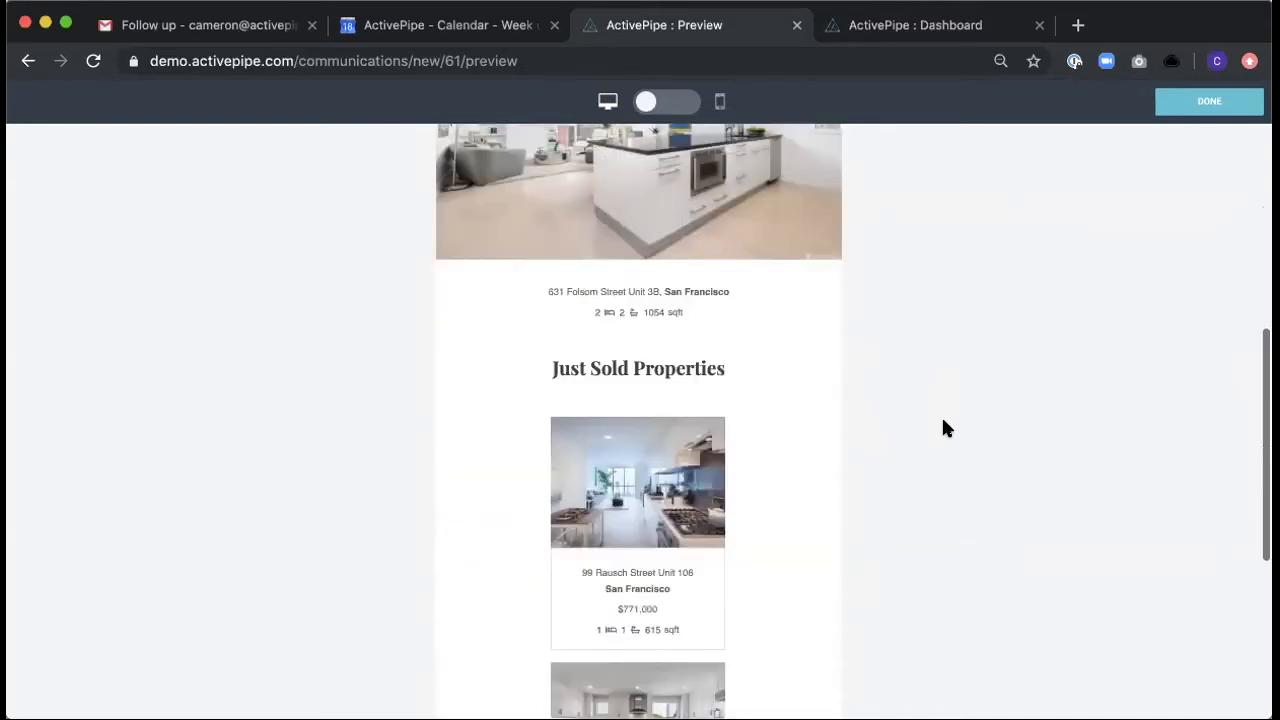
scroll(945, 407, down, 6)
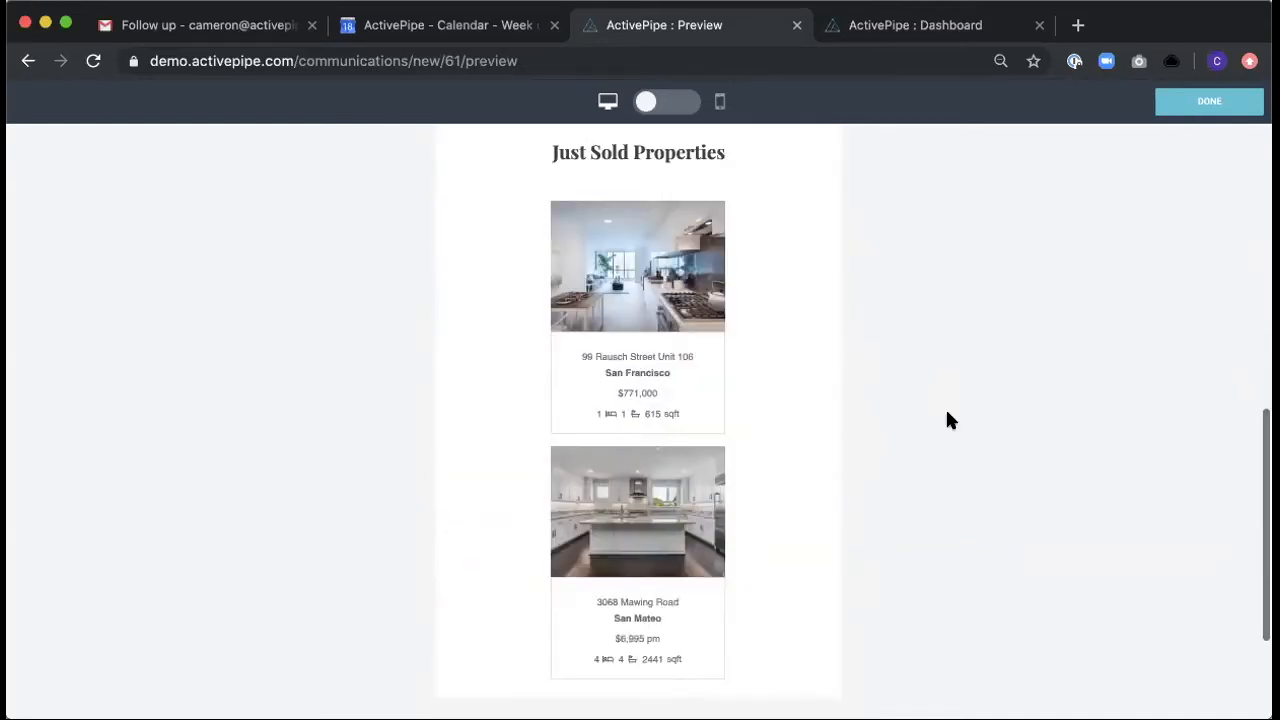
scroll(948, 413, up, 15)
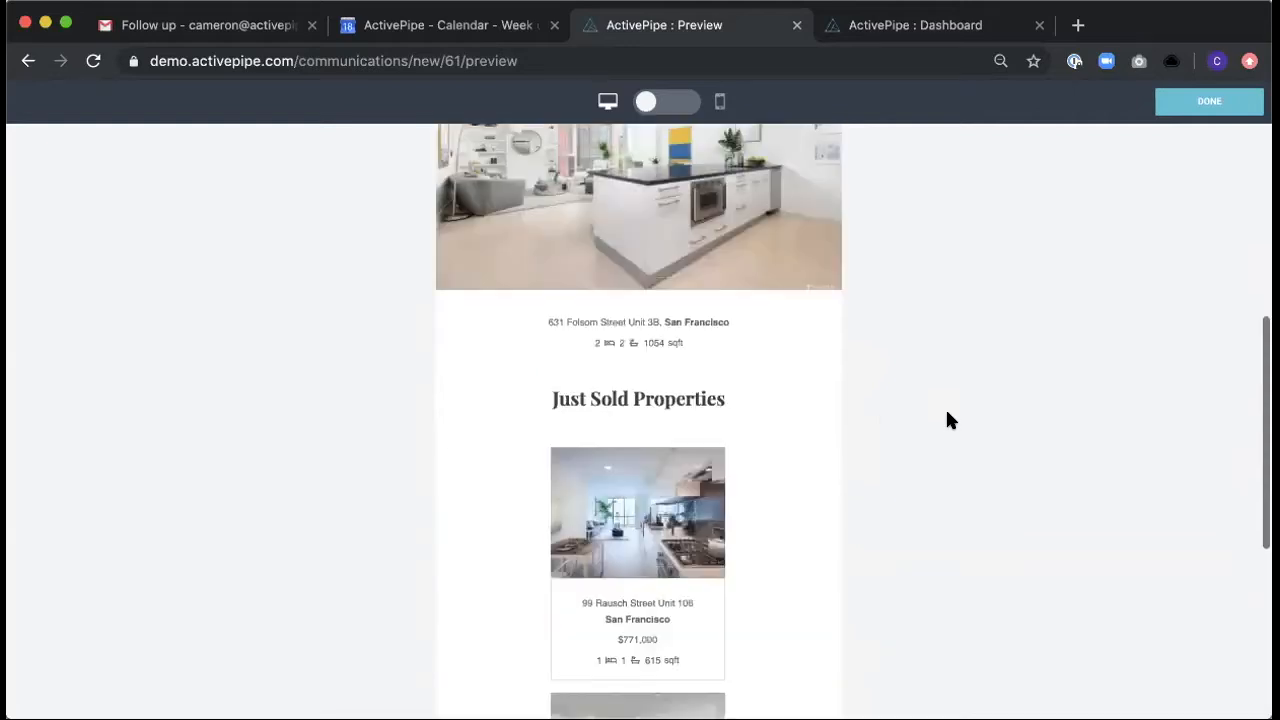
scroll(948, 414, up, 3)
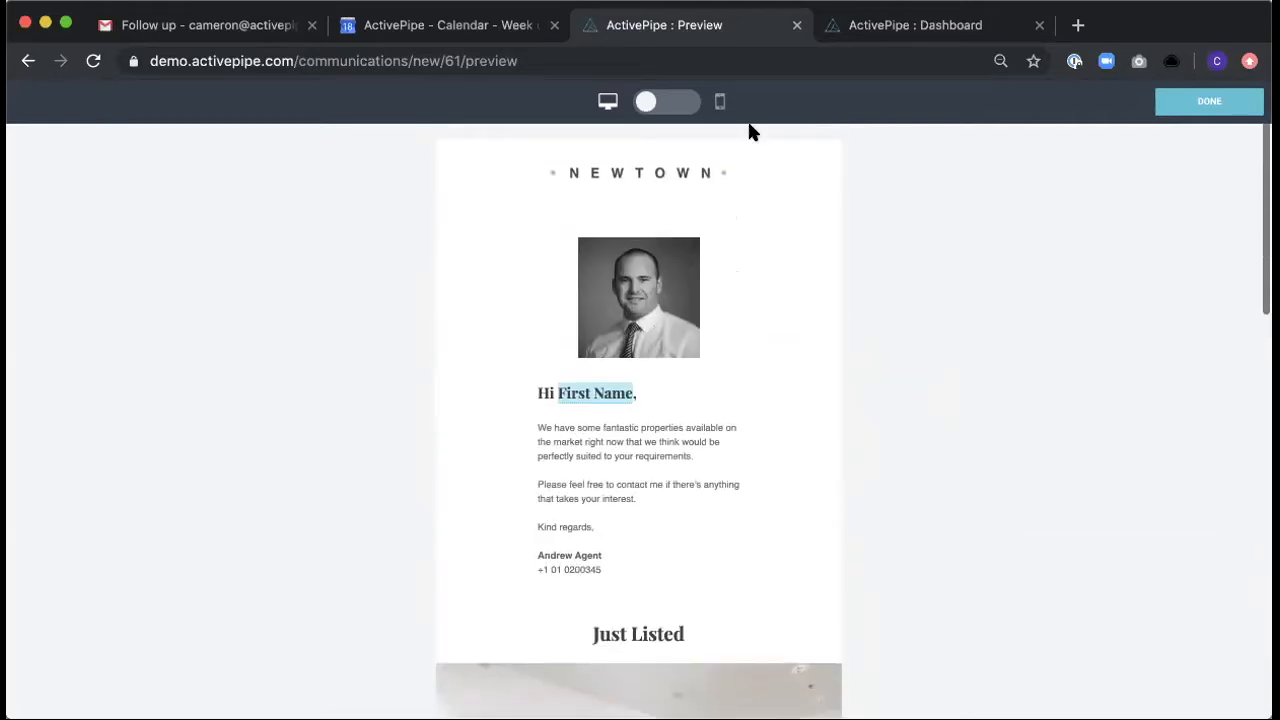
- Switch the preview to the mobile layout, review it through the Just Listed section, and close the preview
click(640, 103)
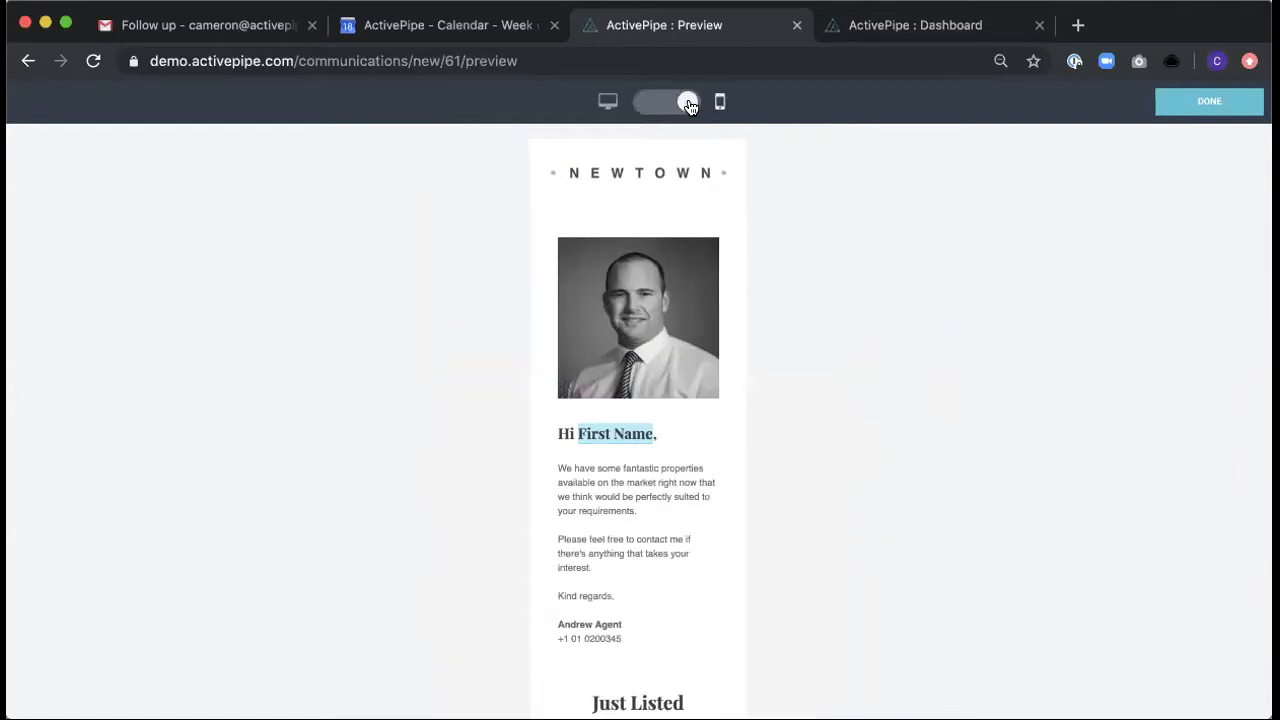
scroll(863, 320, down, 1)
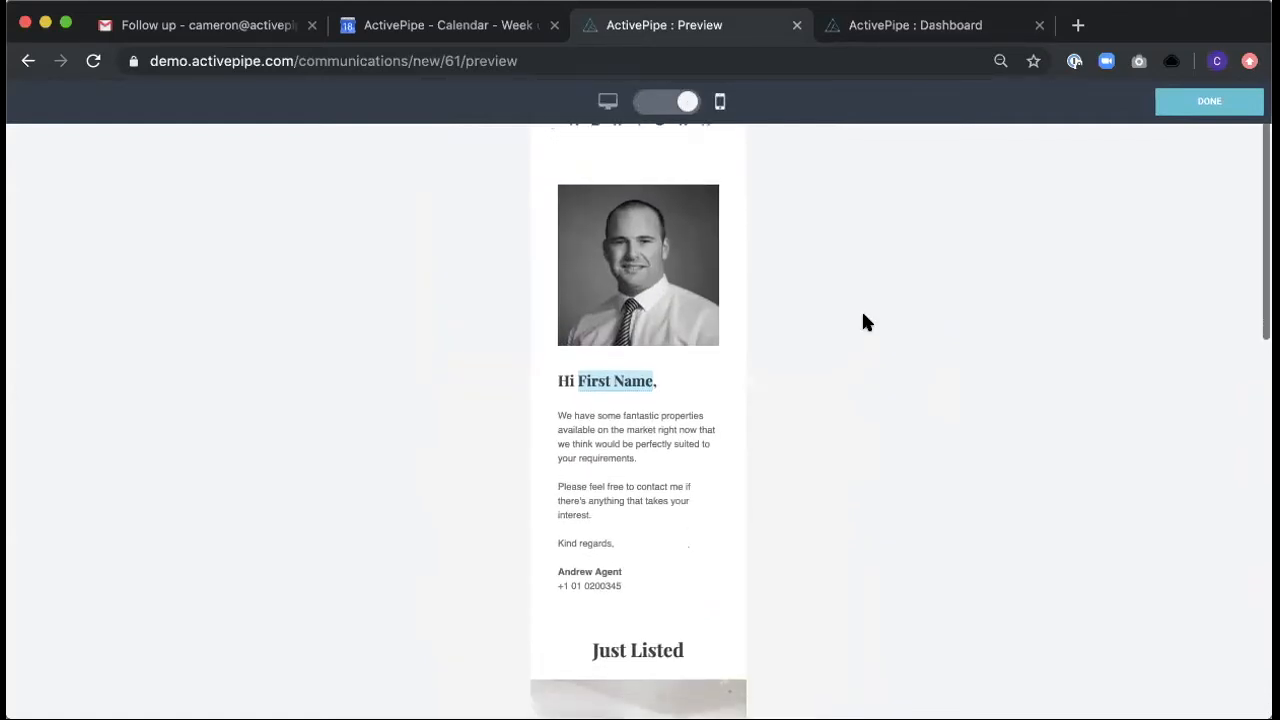
scroll(866, 322, down, 4)
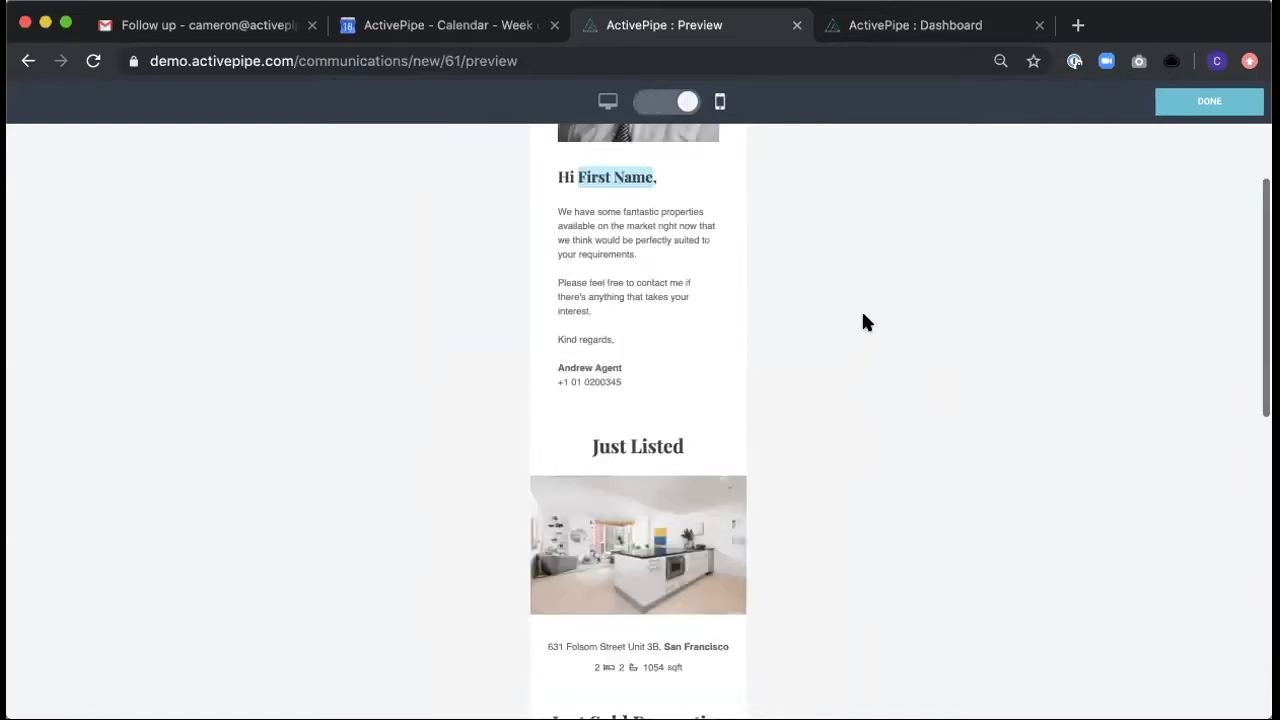
scroll(866, 322, up, 5)
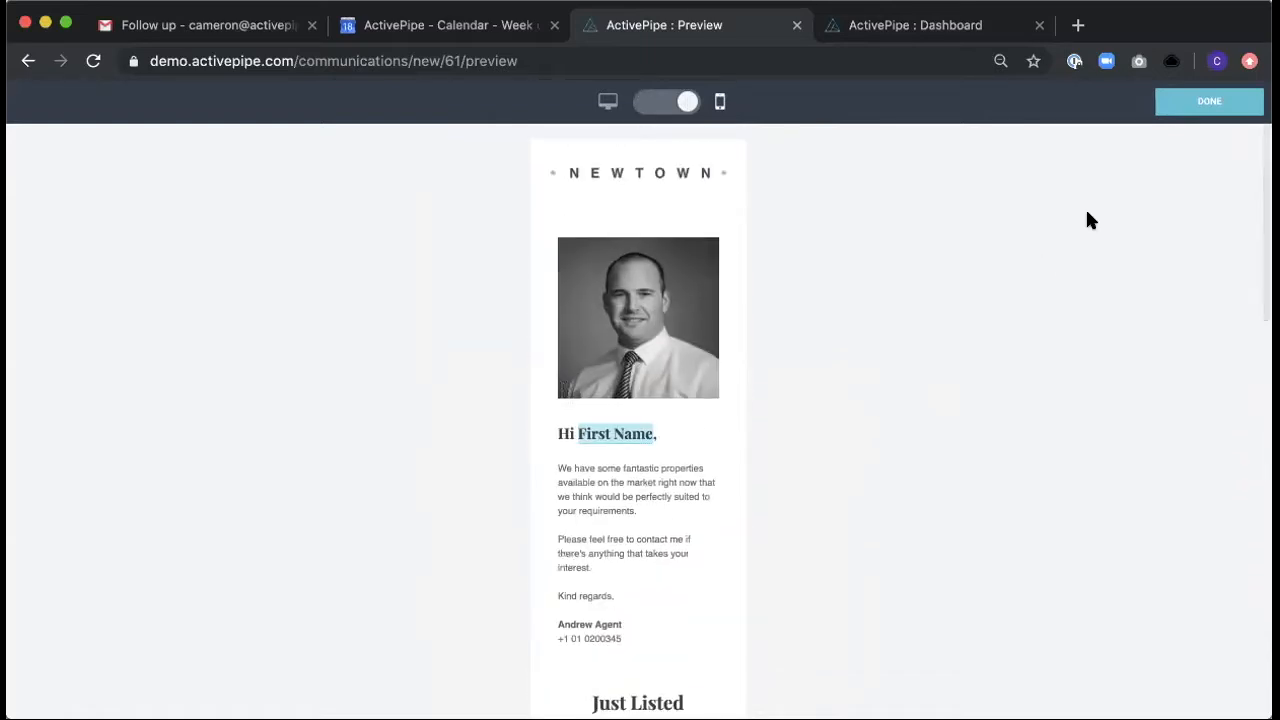
click(1212, 101)
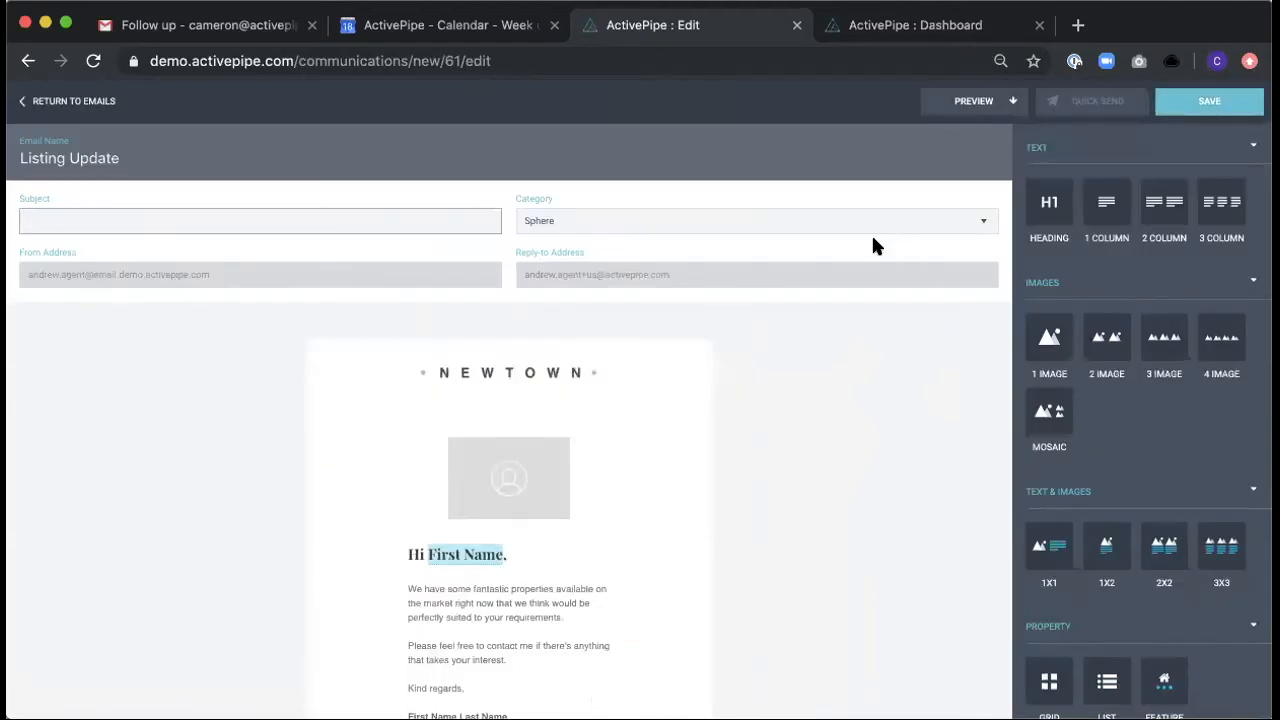
- Set the email's subject to "Listing Update" and save the email
text(Listing Update)
click(909, 451)
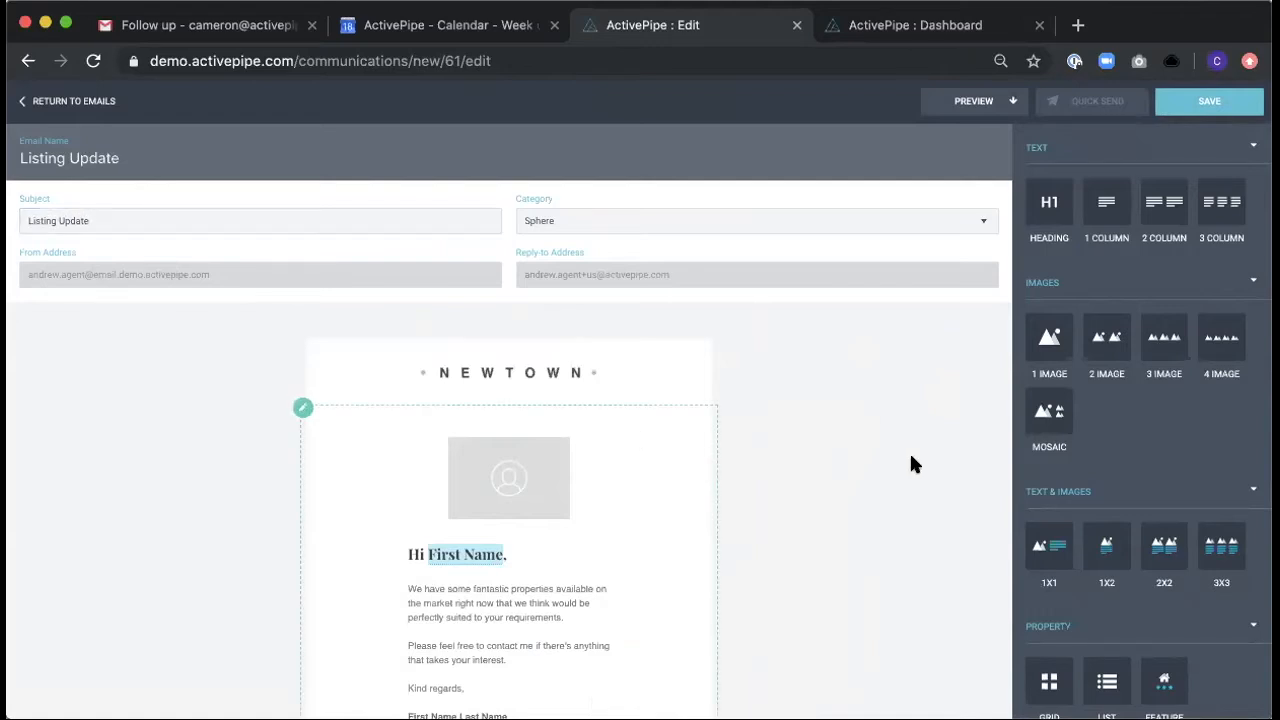
click(1224, 107)
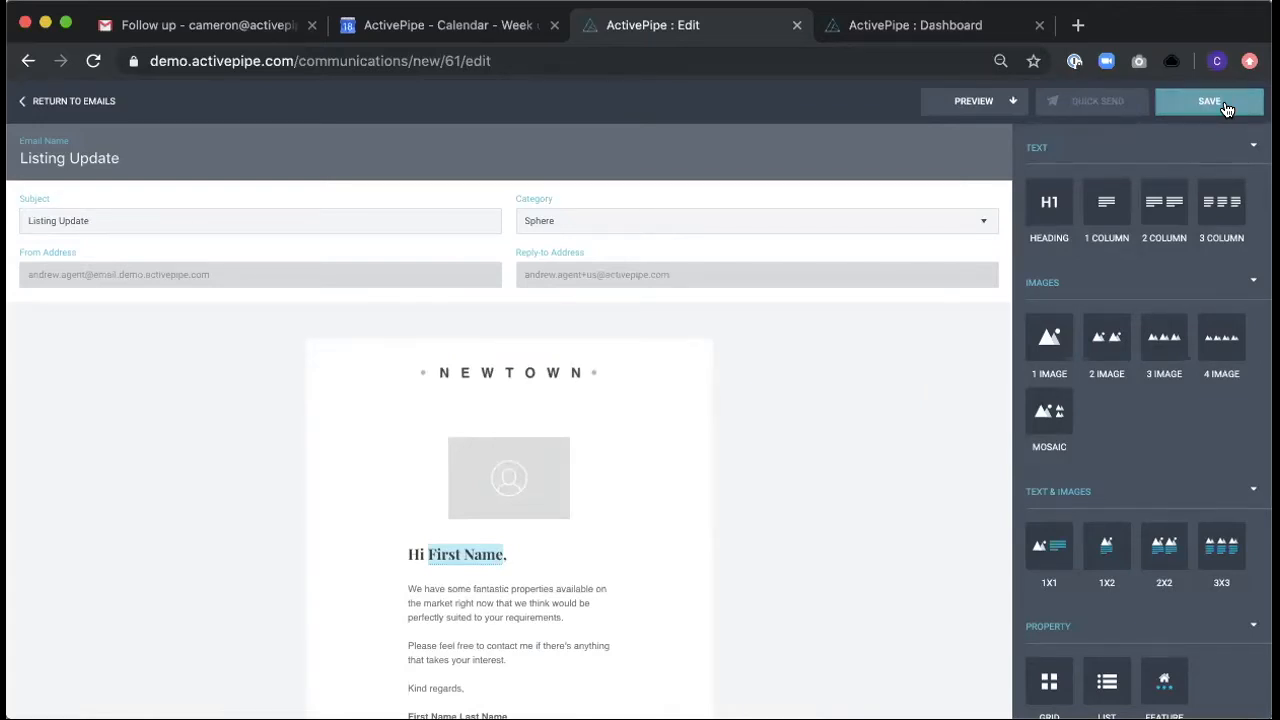
click(1225, 104)
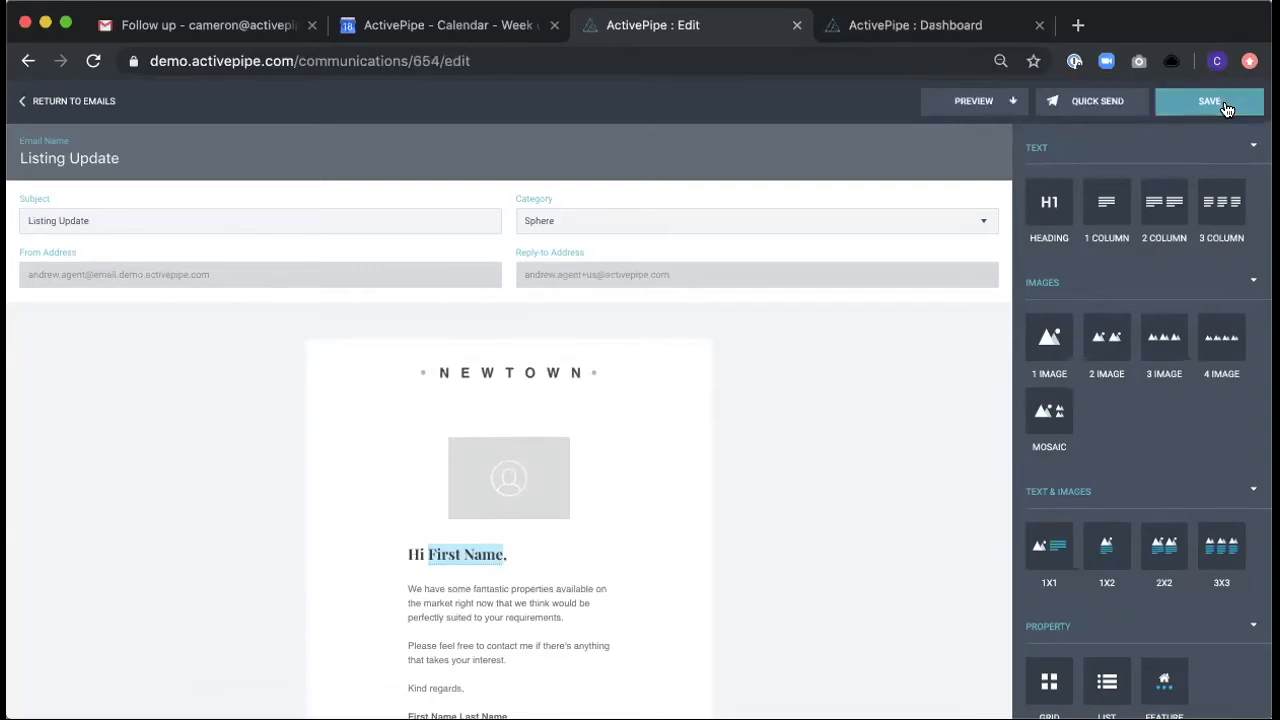
- Start a Quick Send for the email and add the Sphere tag as its recipients
click(1092, 104)
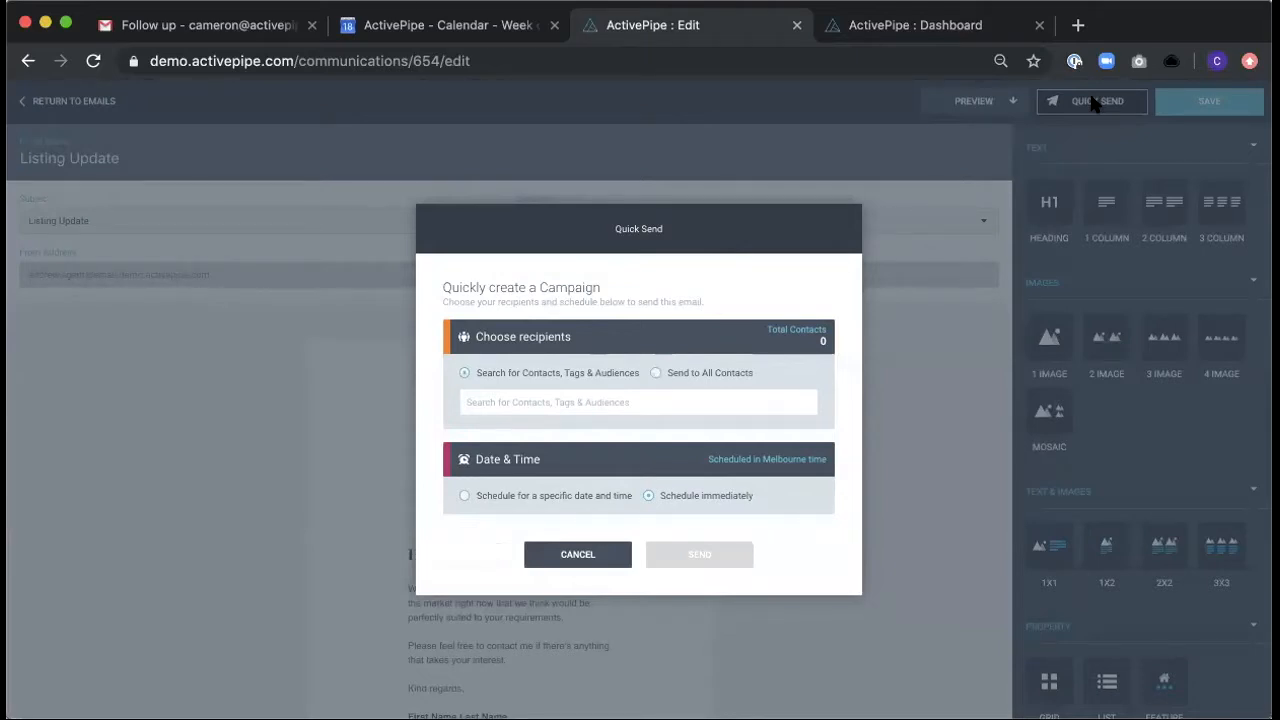
click(481, 397)
text(Sphere)
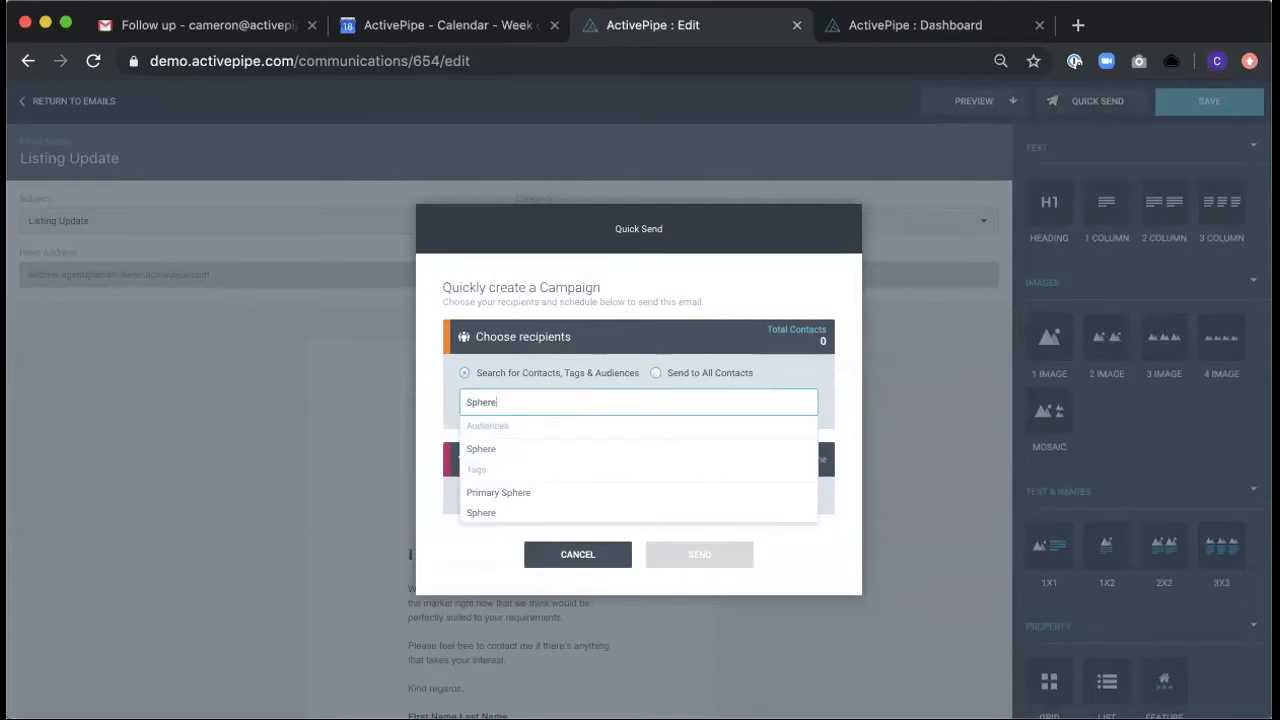
click(487, 515)
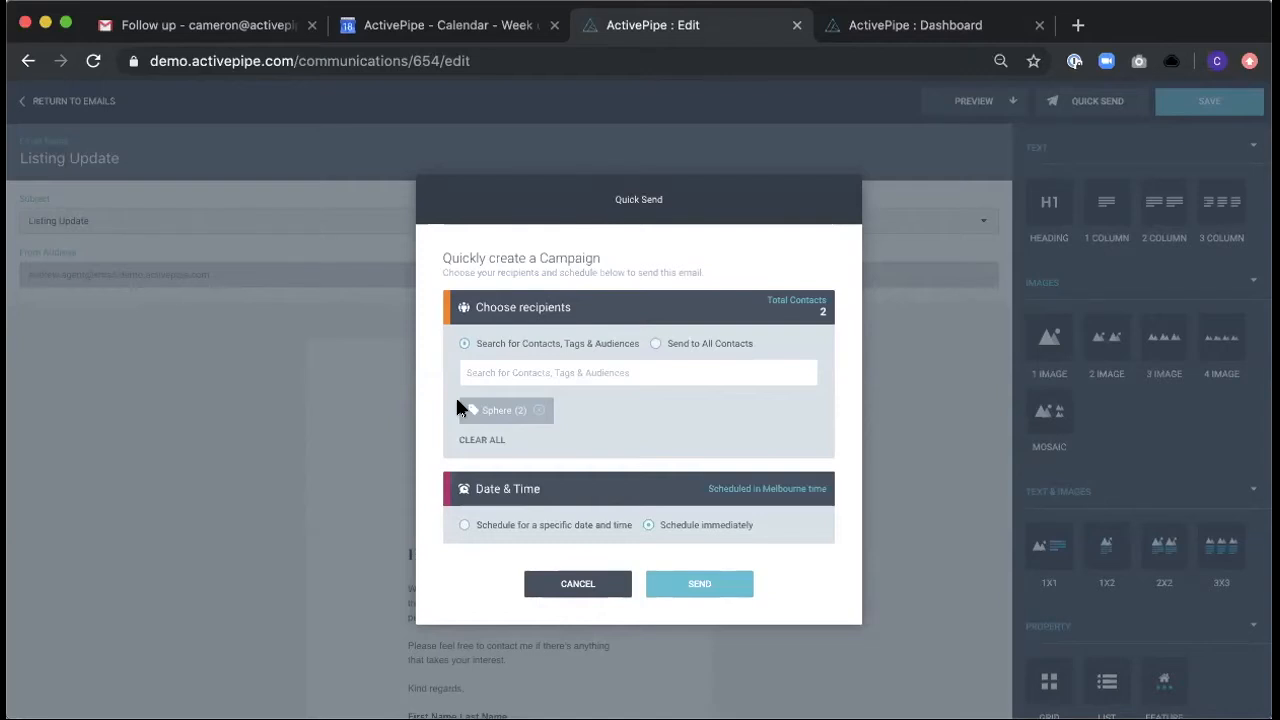
- Replace the Sphere tag in the recipients with two individual contacts, searching for each by name
click(538, 412)
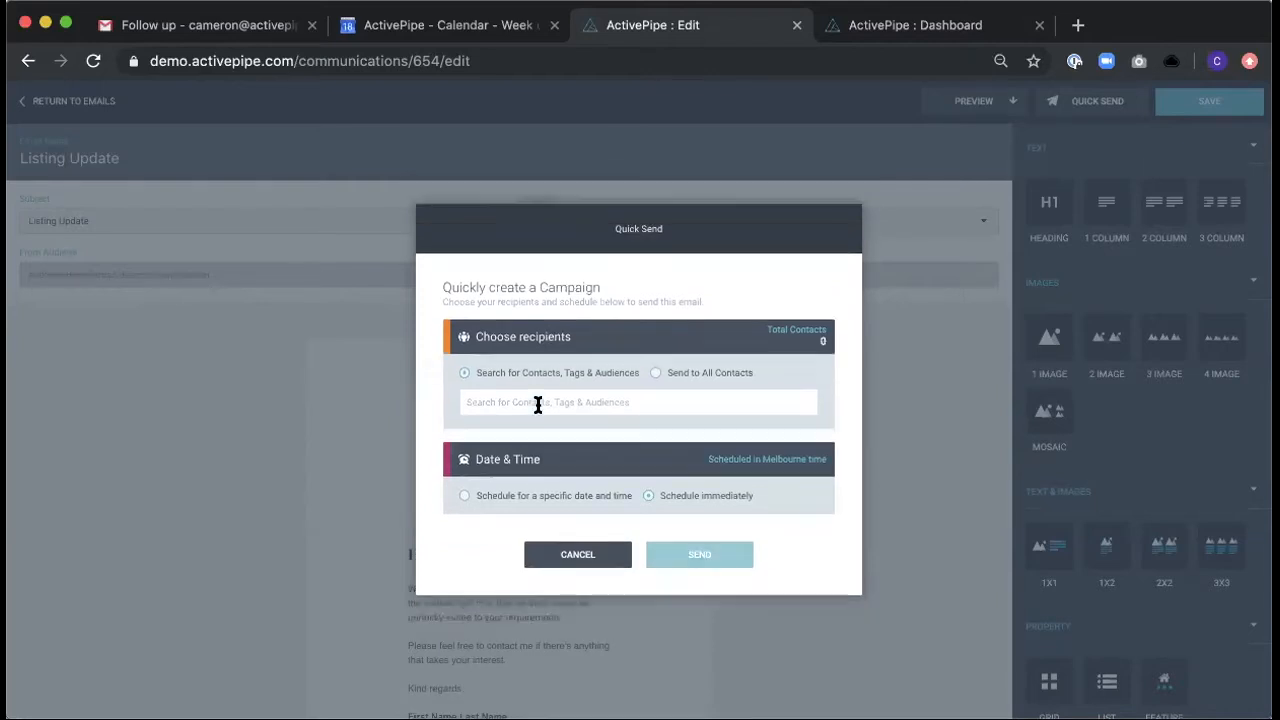
click(538, 403)
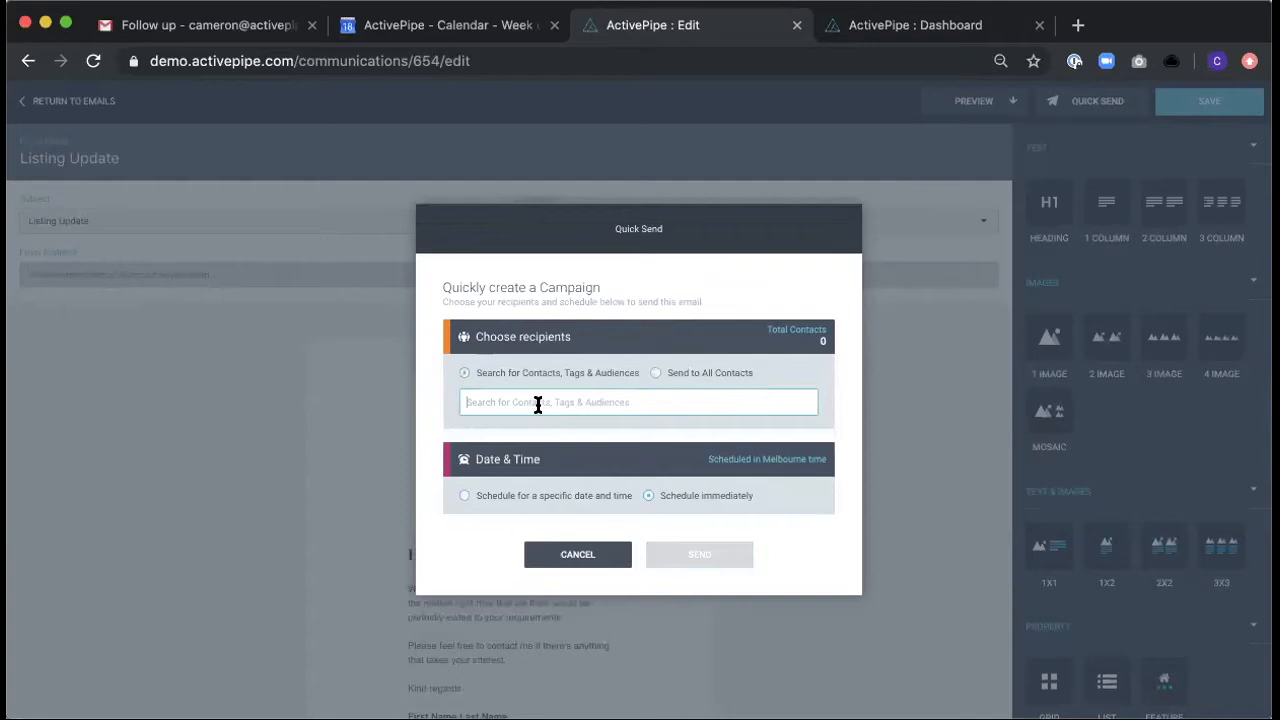
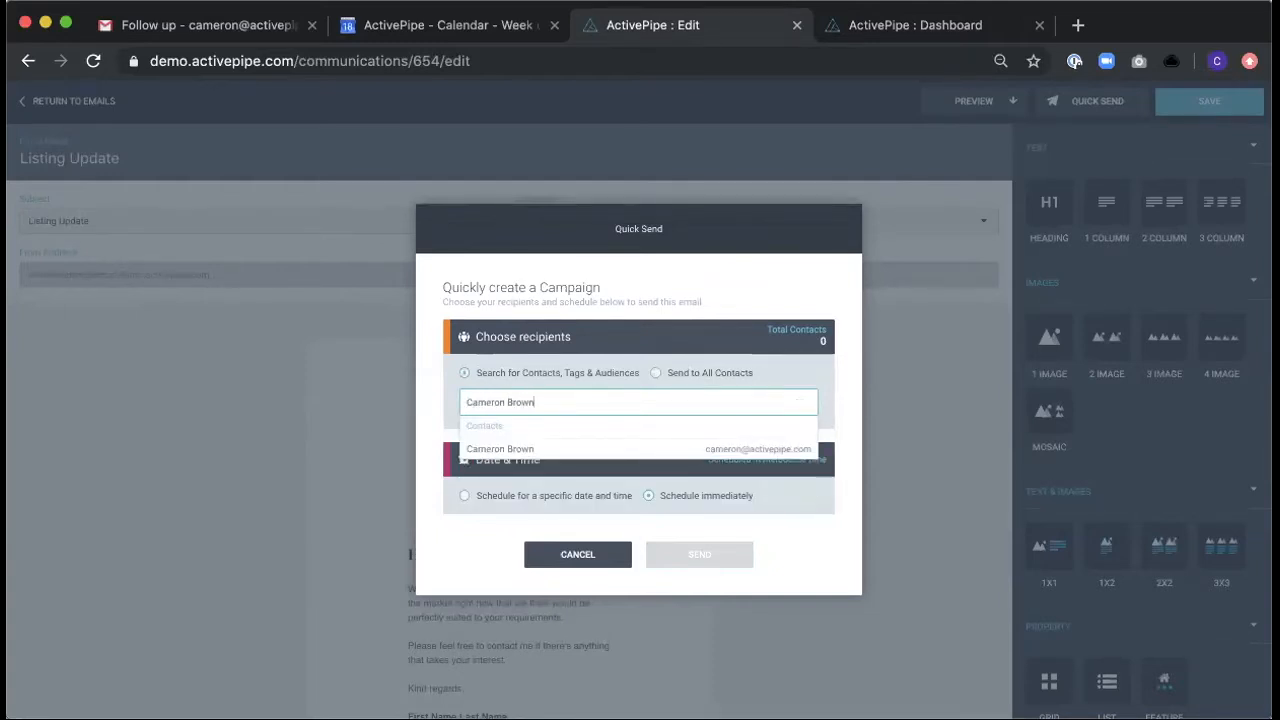
click(508, 450)
text(Clarisse)
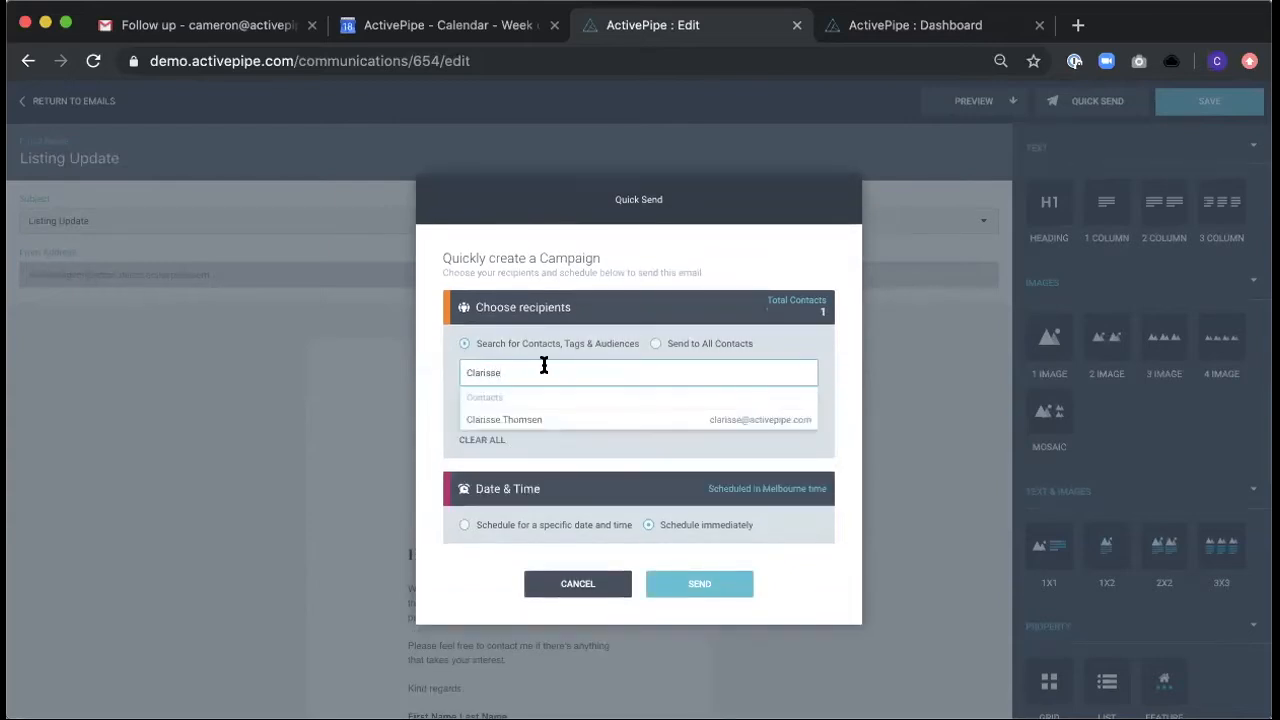
click(537, 419)
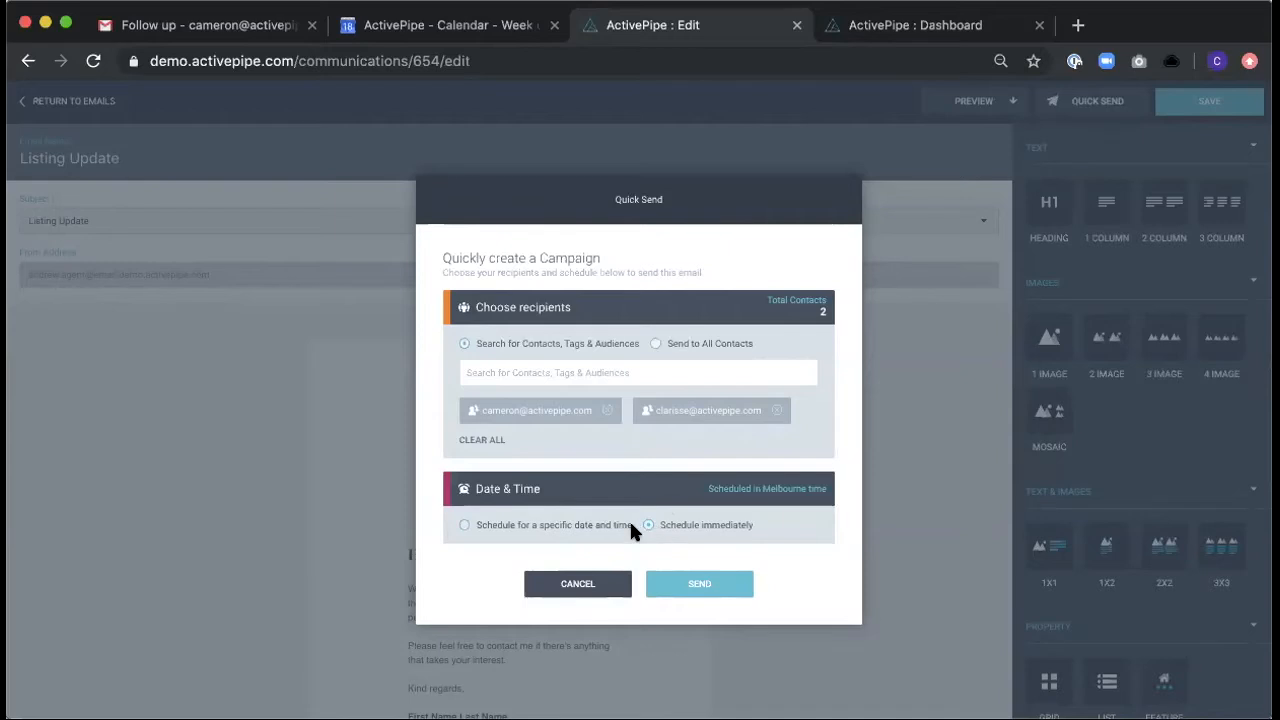
- Schedule the email for 09:00 AM on Monday, October 21st 2019 and send it to the chosen recipients
click(462, 529)
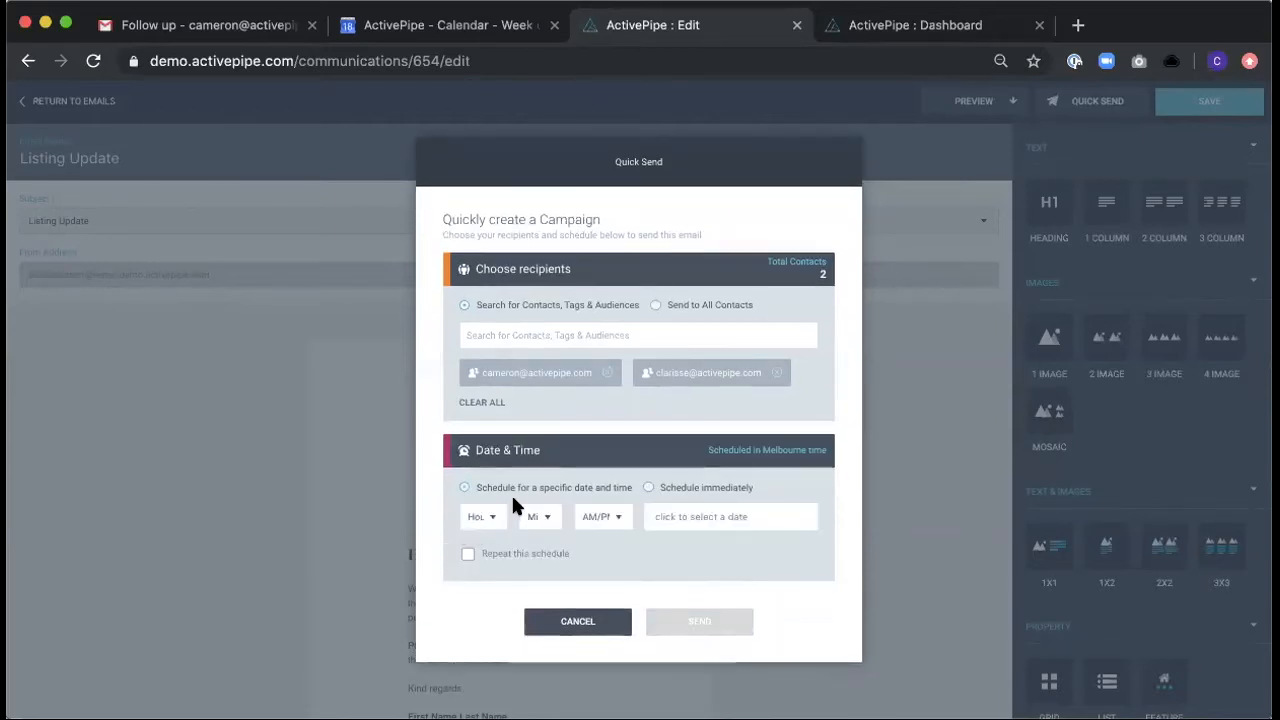
click(485, 517)
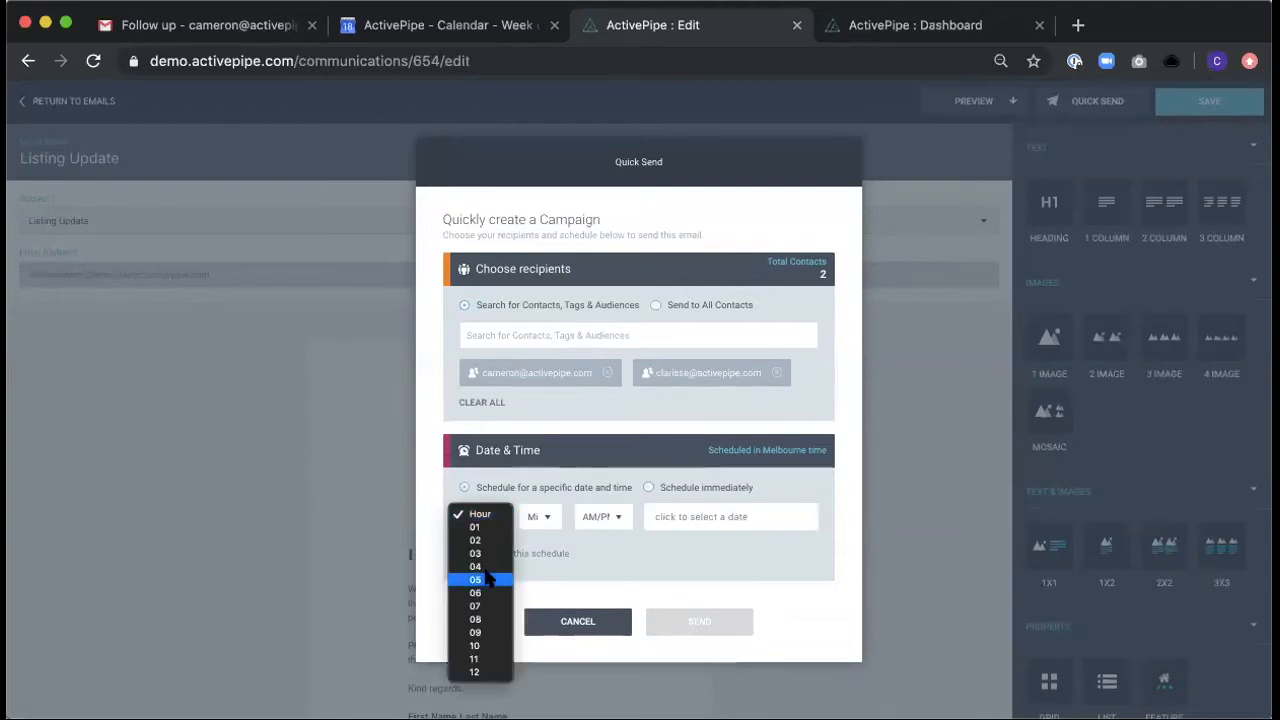
click(484, 632)
click(537, 516)
click(536, 527)
click(601, 516)
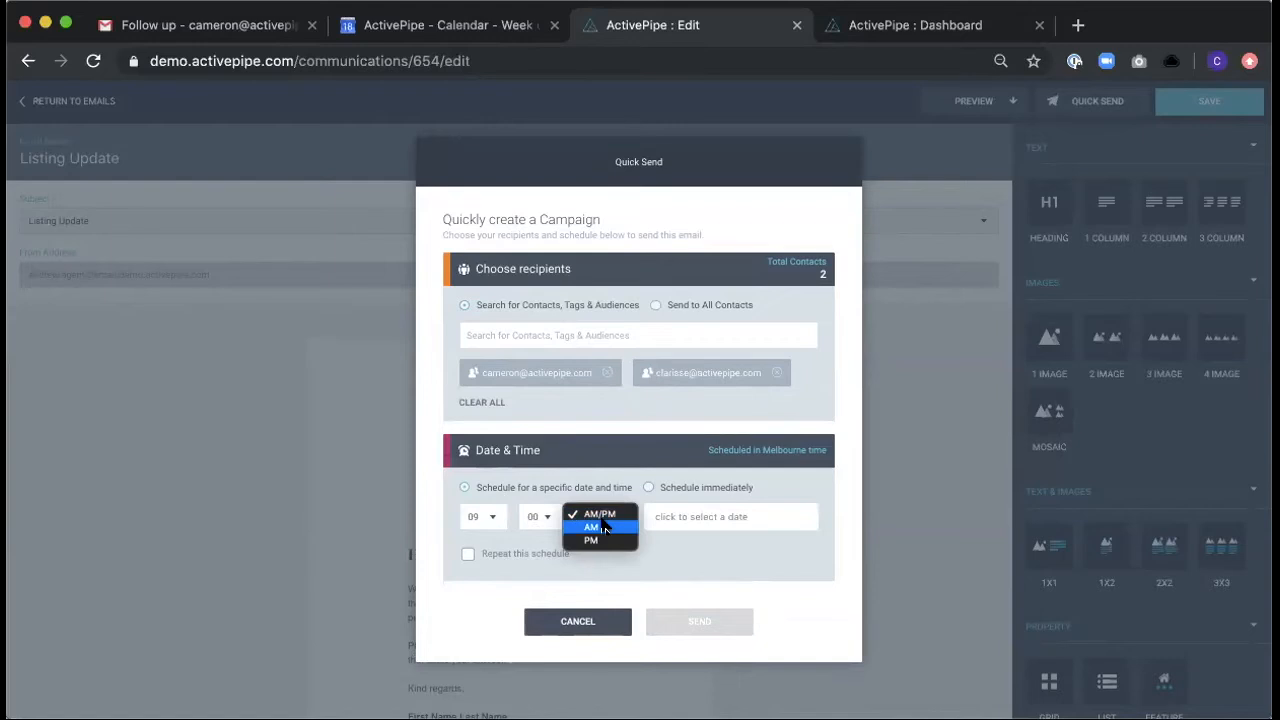
click(600, 530)
click(688, 520)
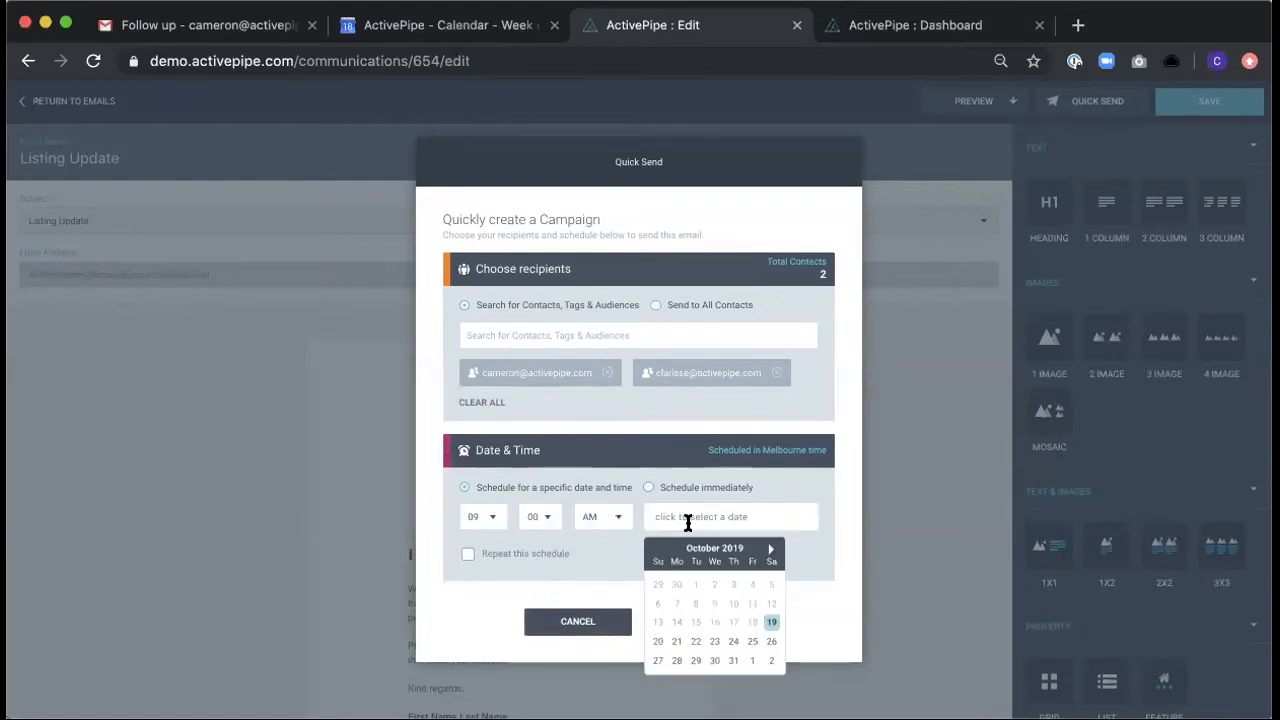
click(677, 643)
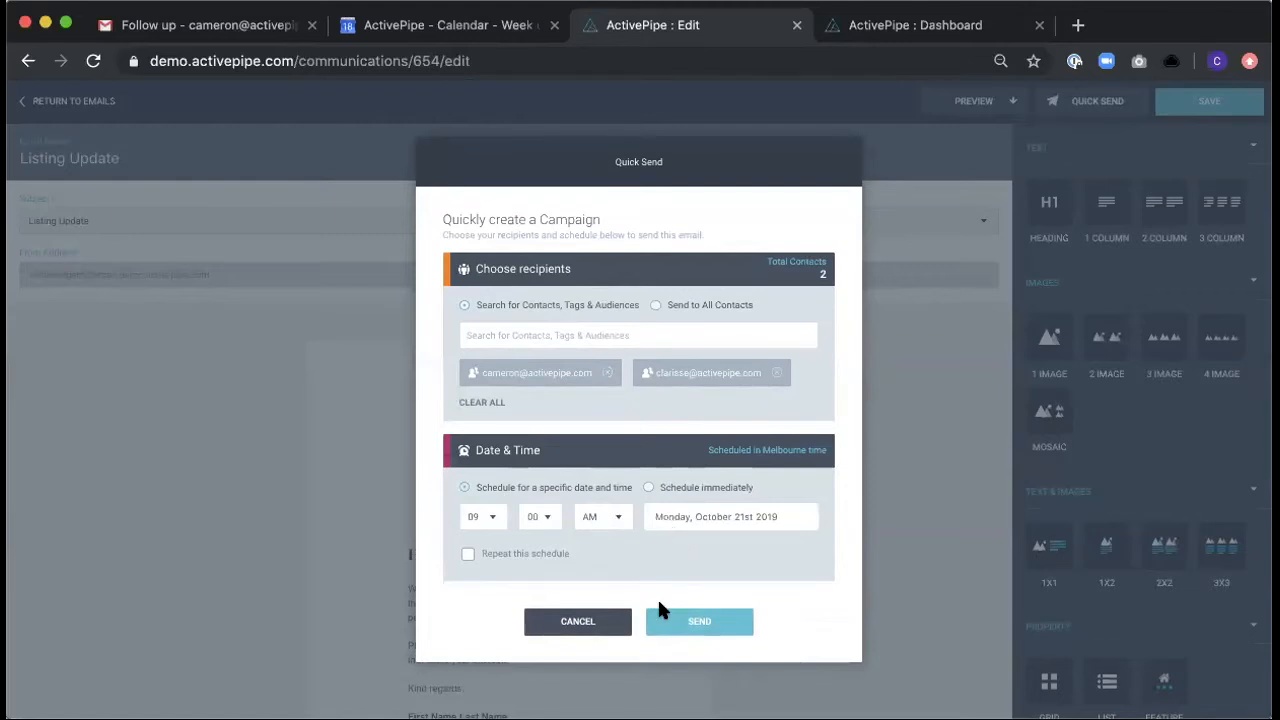
click(699, 621)
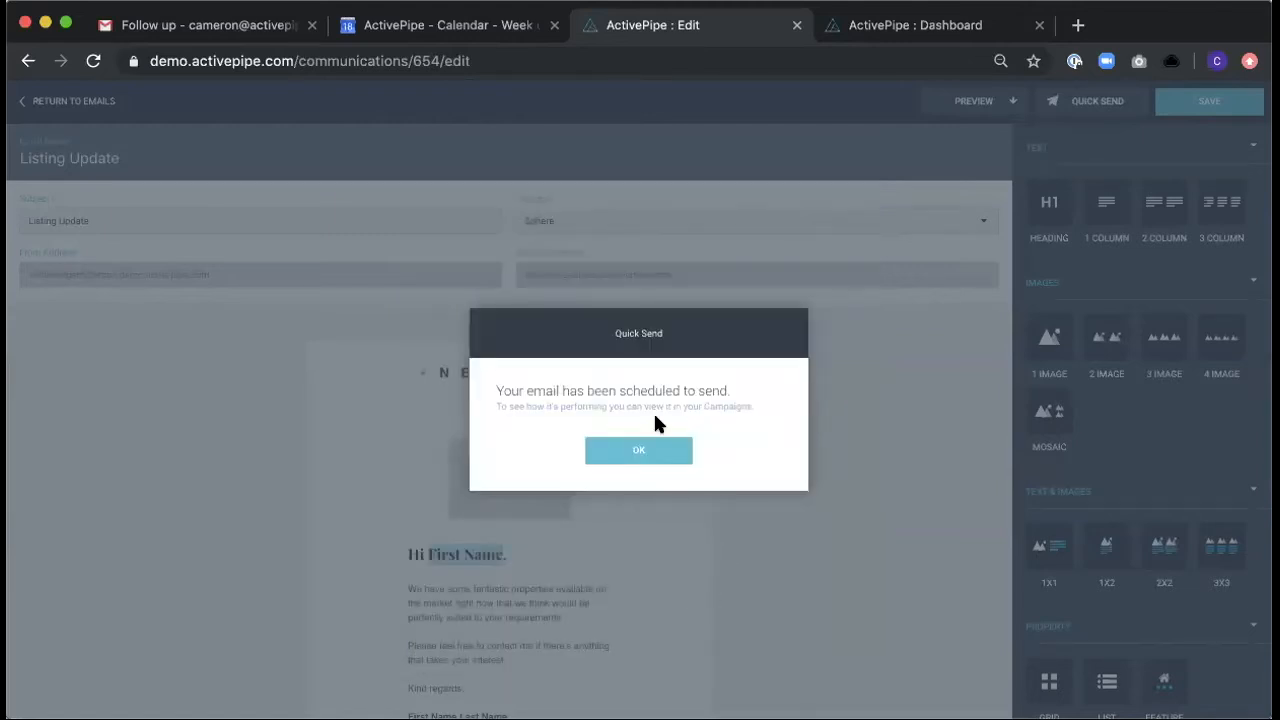
click(636, 449)
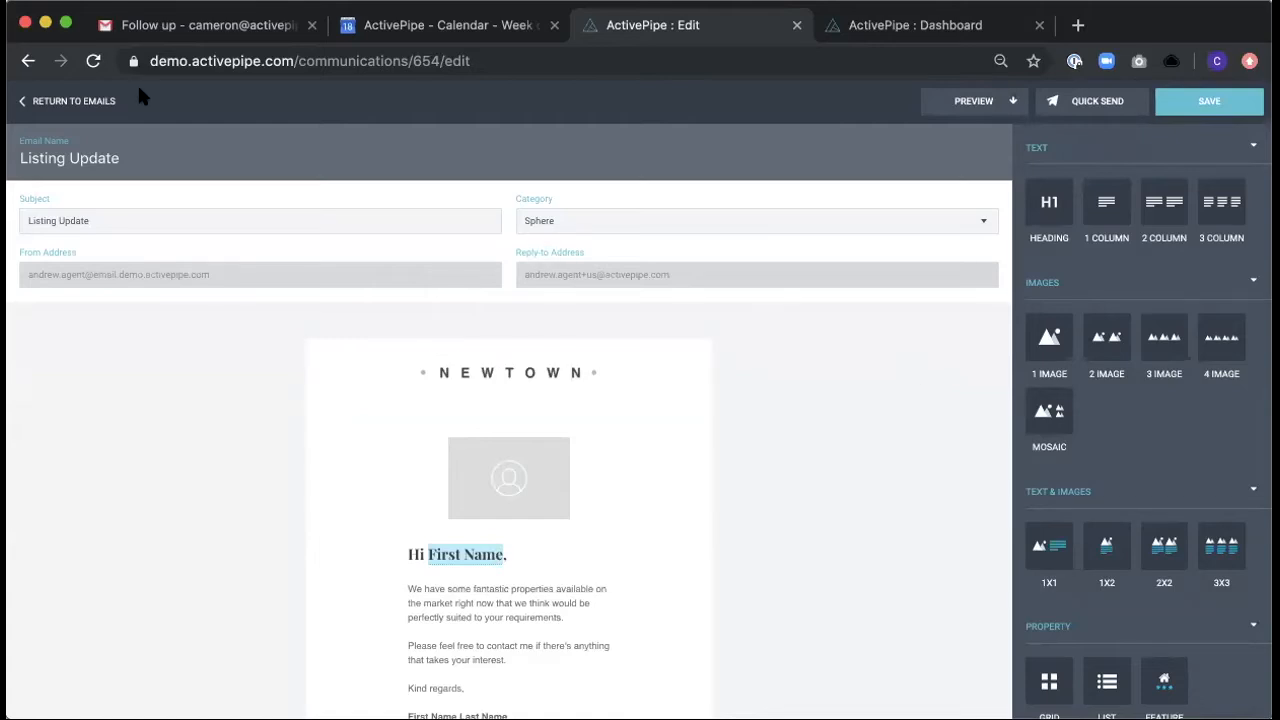
- Leave the email editor, open the Properties overview and reload the page
click(27, 102)
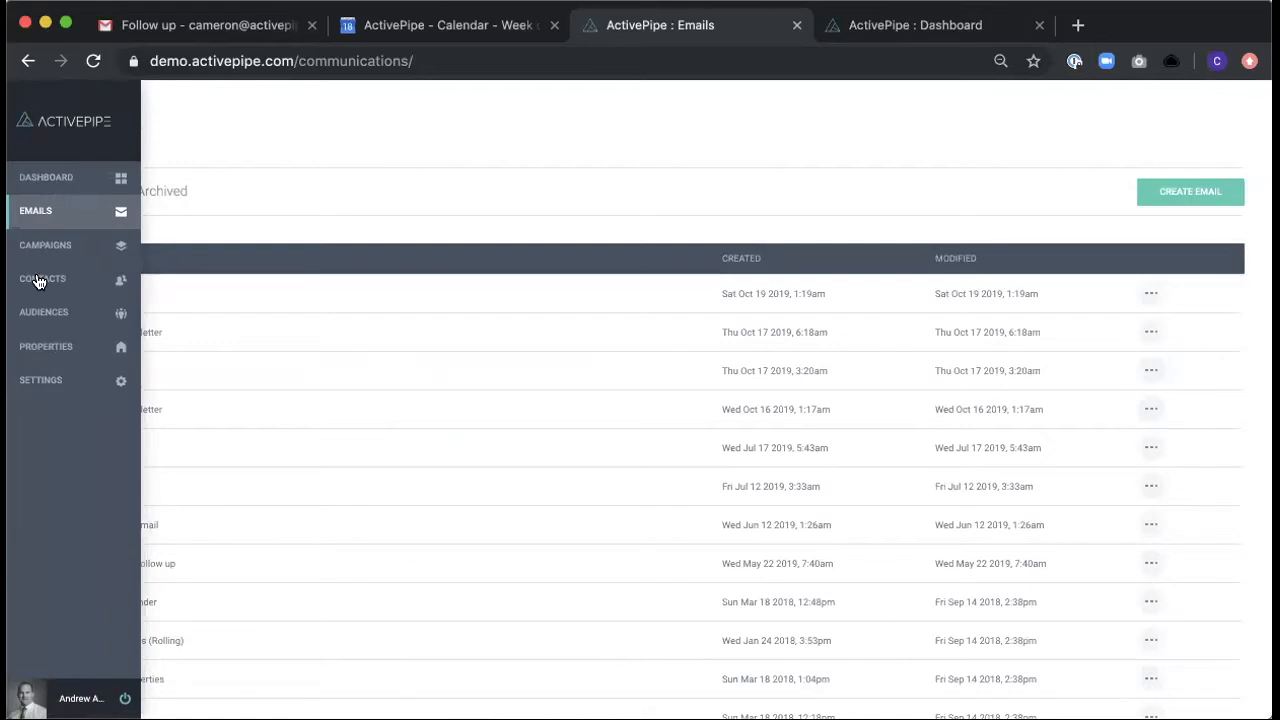
click(34, 349)
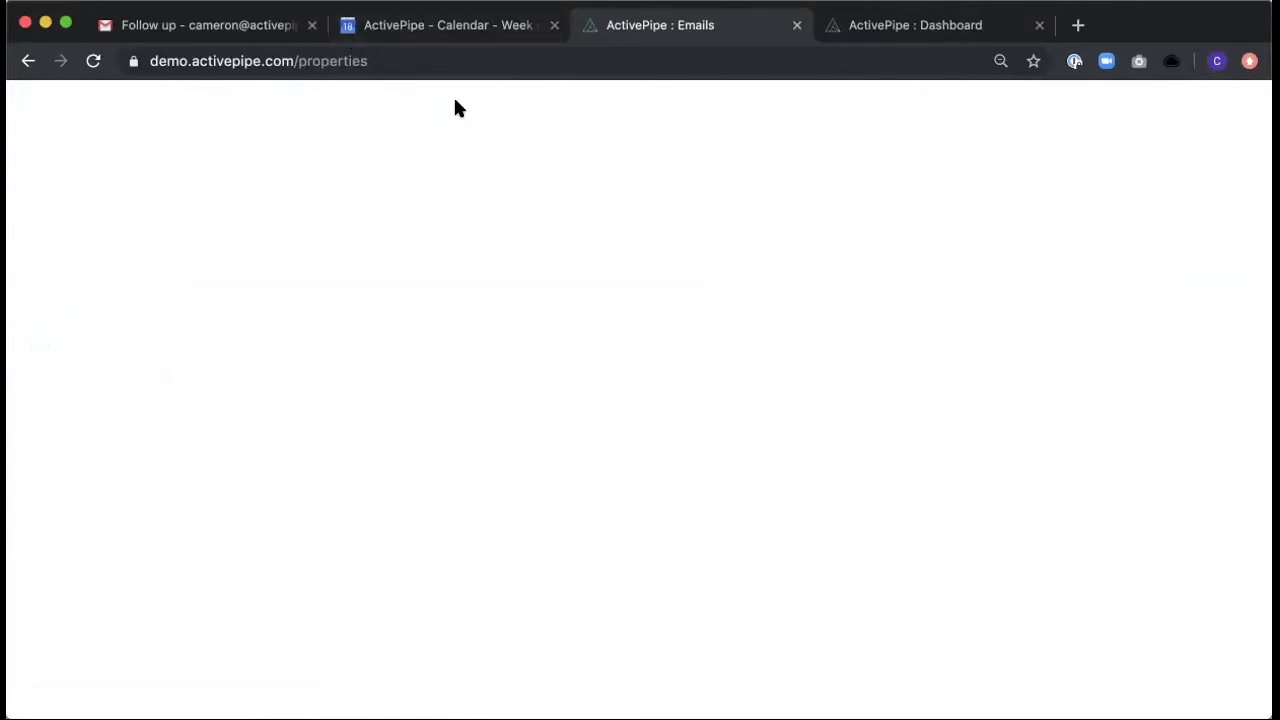
click(93, 62)
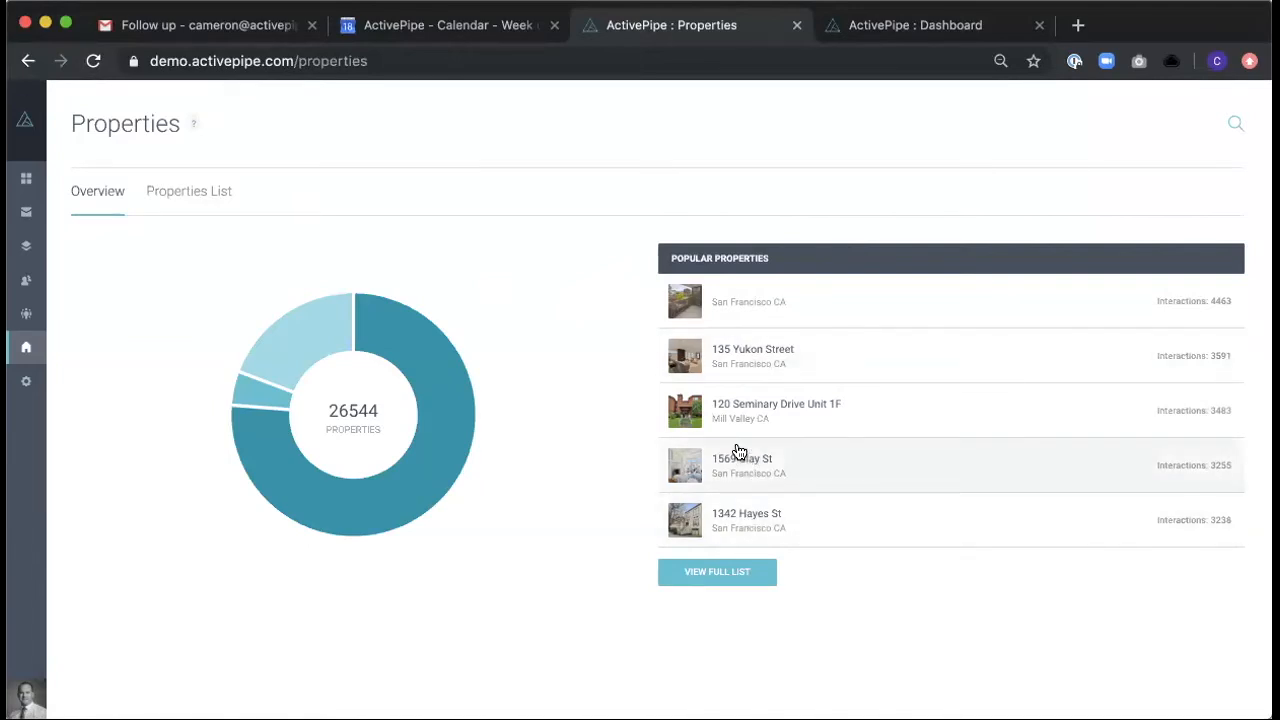
- Open the last property in the Popular Properties list and review its details, engagement figures, most engaged contacts and upcoming events
click(771, 518)
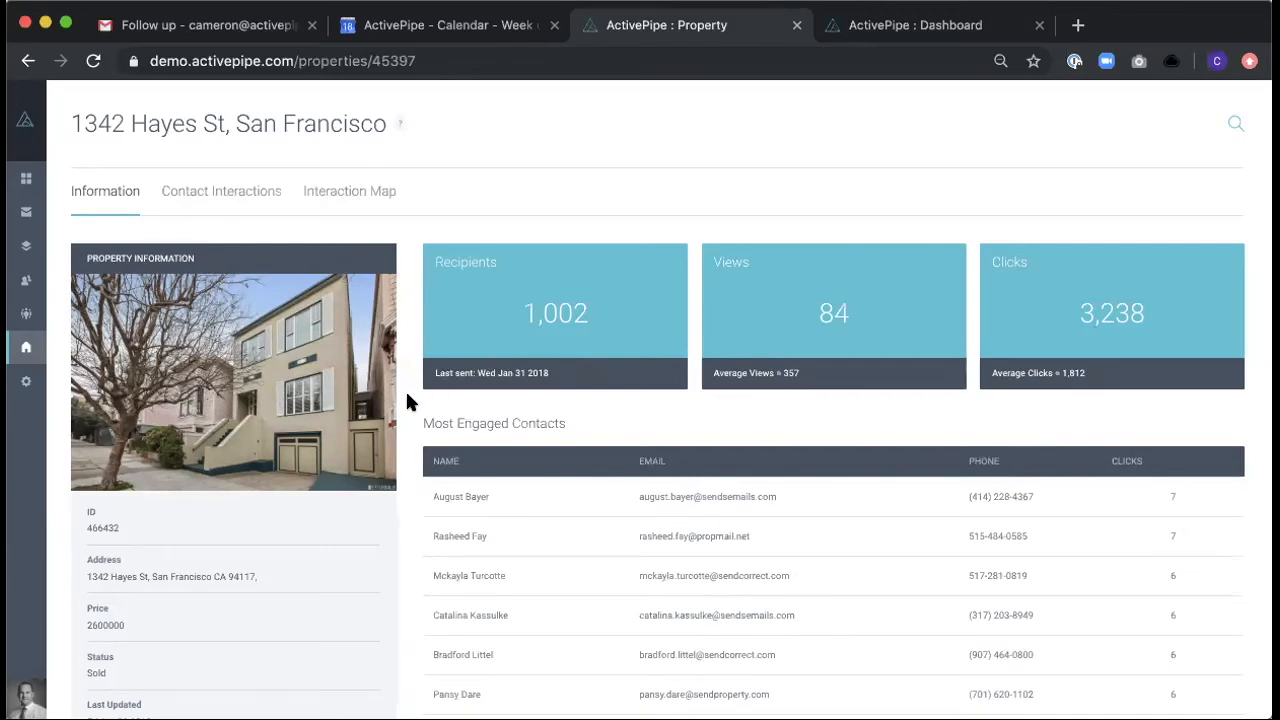
scroll(407, 401, down, 2)
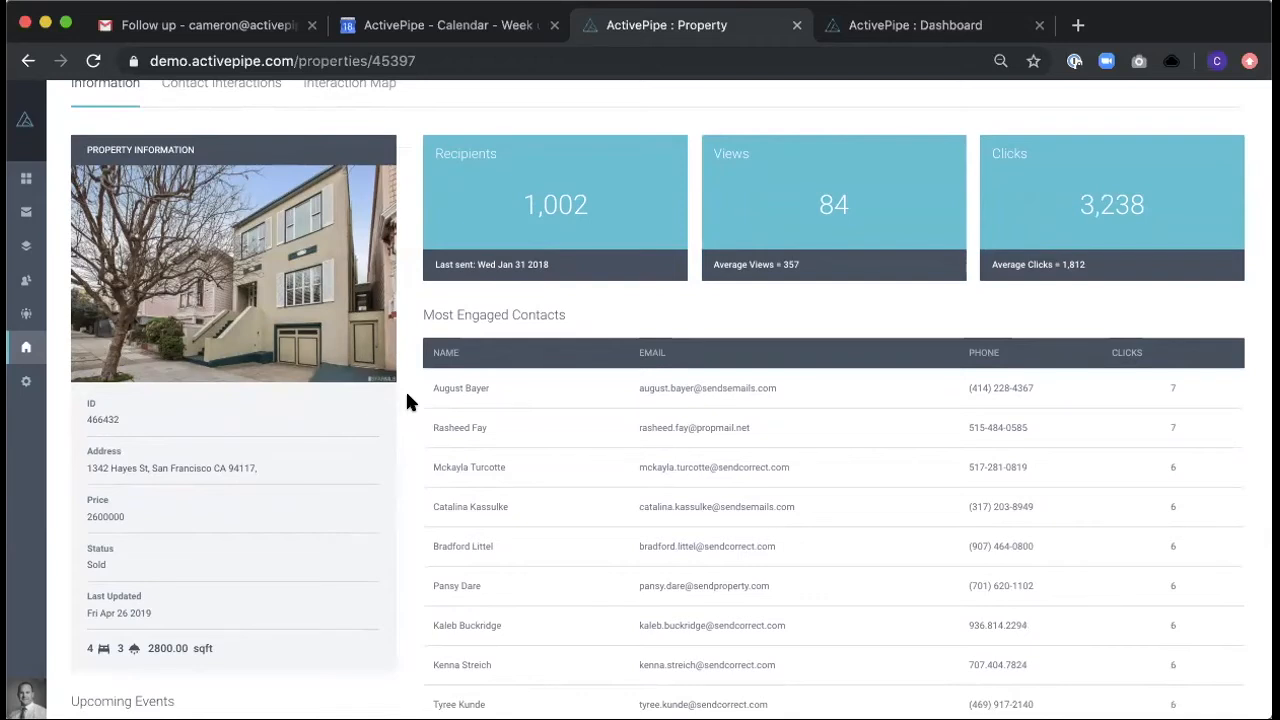
scroll(407, 400, down, 1)
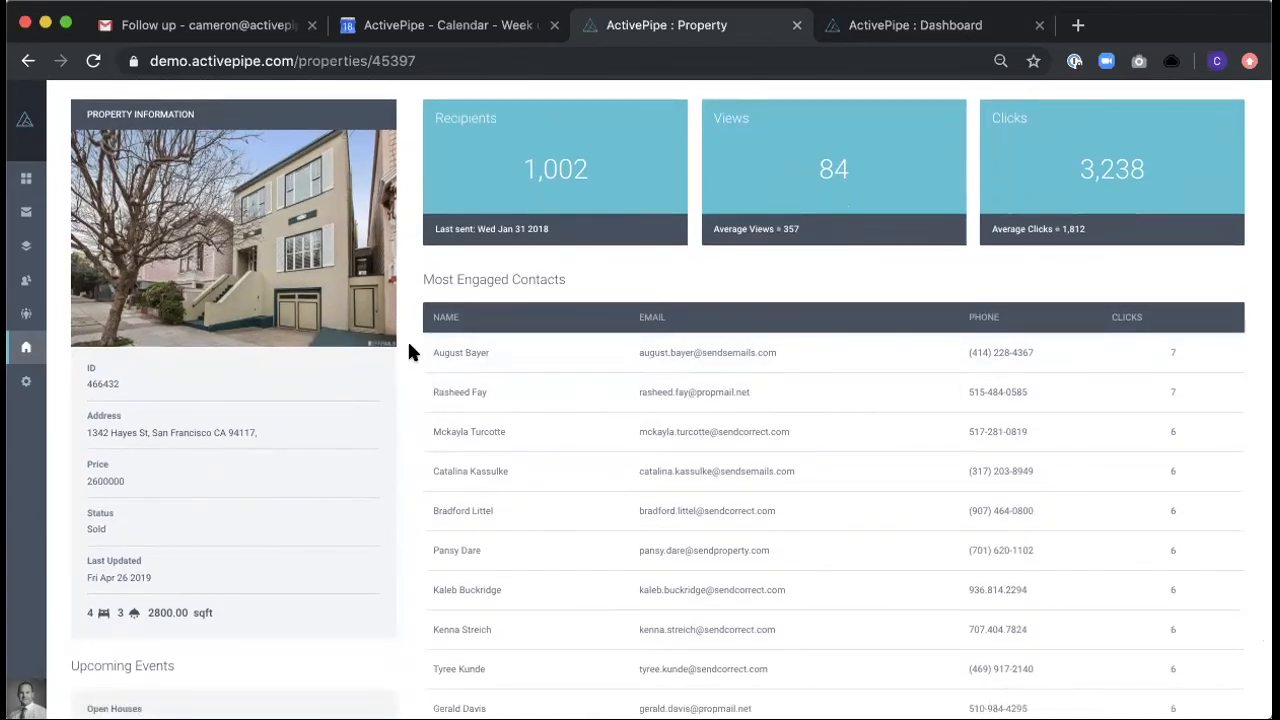
scroll(397, 366, down, 3)
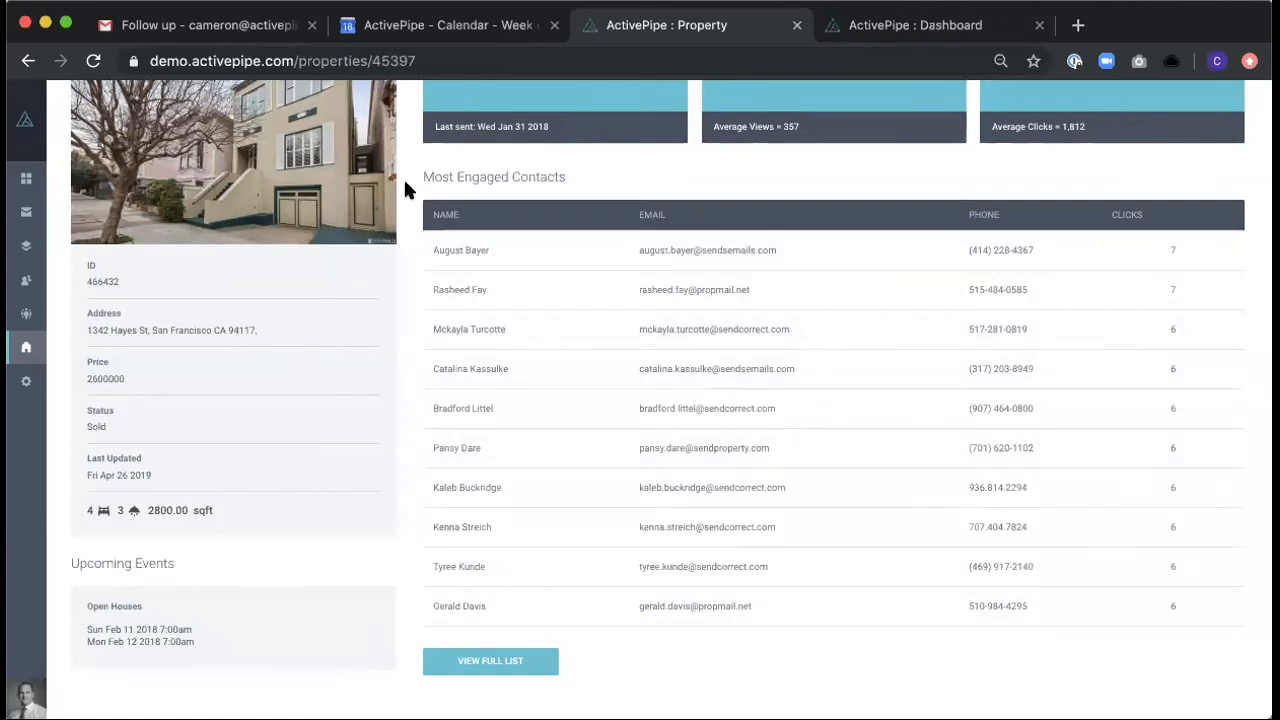
scroll(405, 185, up, 5)
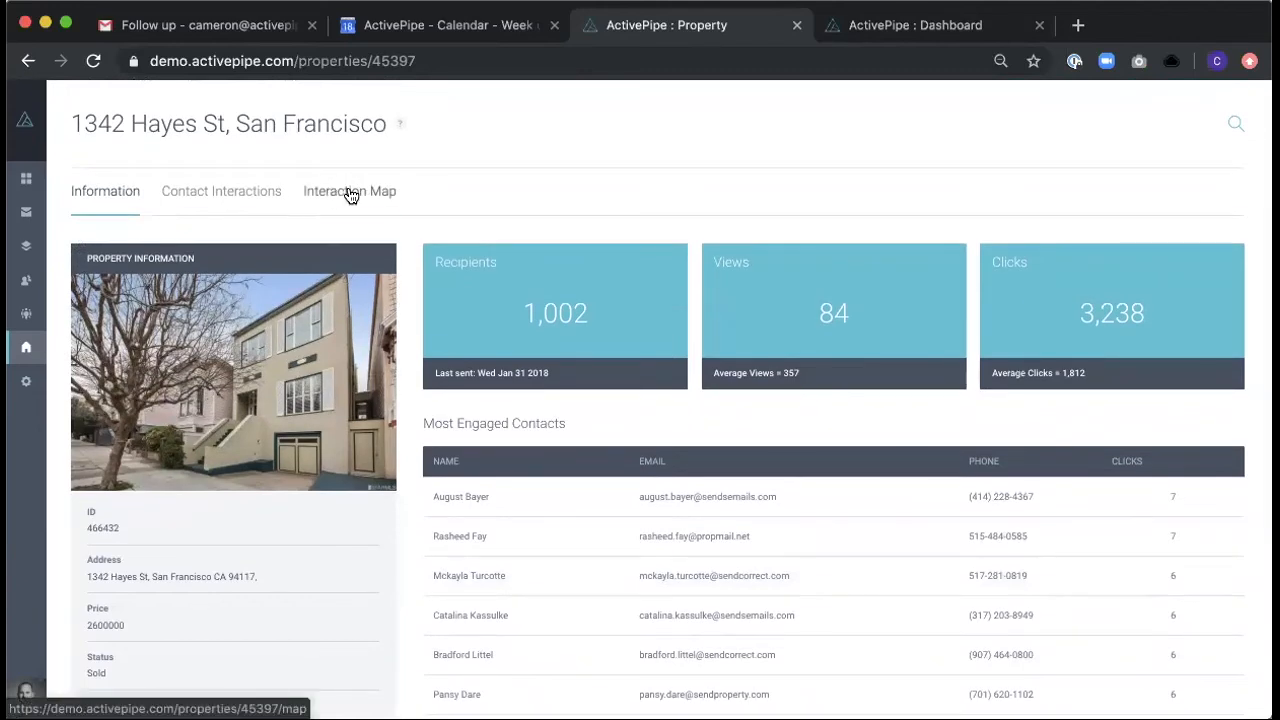
- Open the property's Interaction Map and examine where the interacting contacts are located relative to the property
click(351, 196)
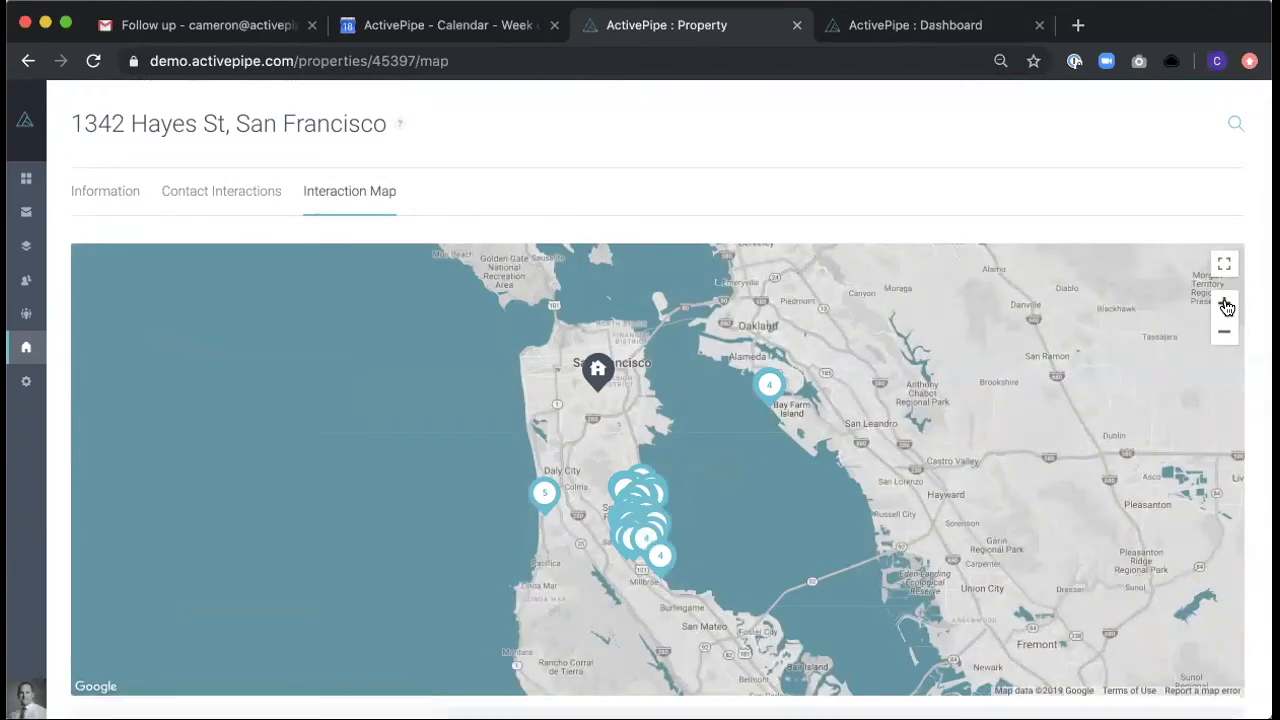
click(1226, 304)
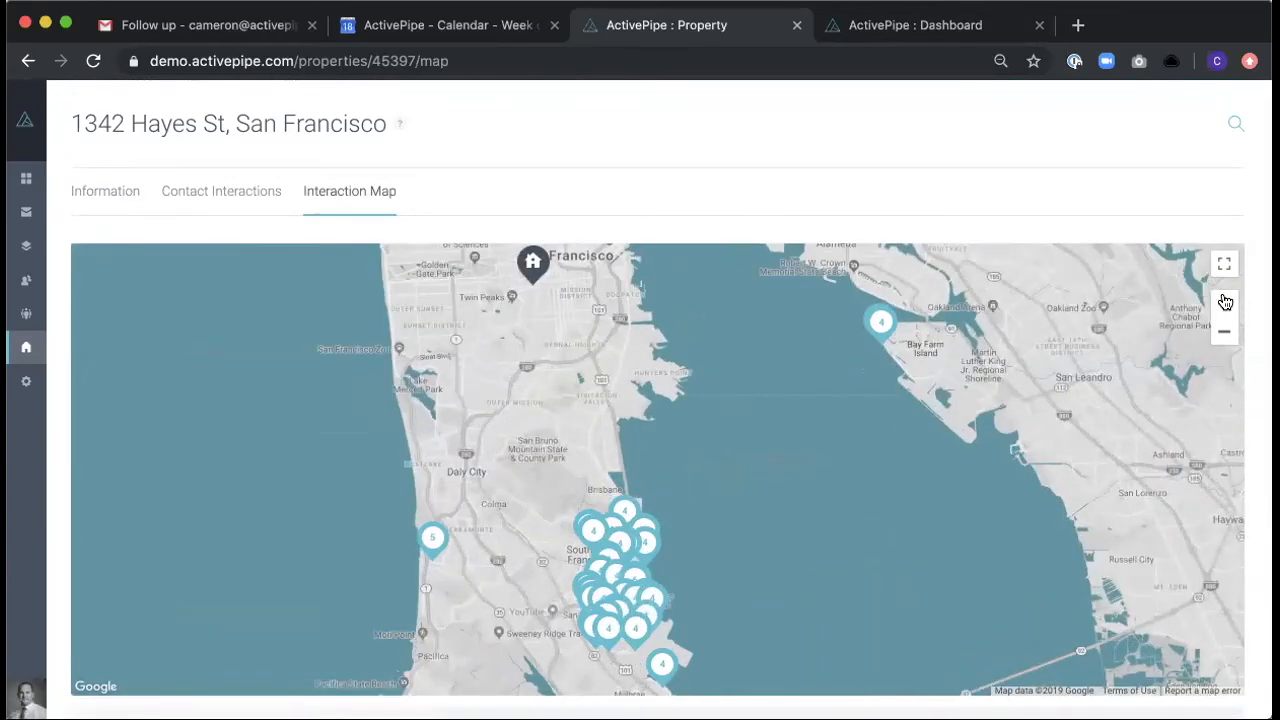
click(1226, 302)
drag(494, 323, 620, 537)
drag(596, 320, 588, 404)
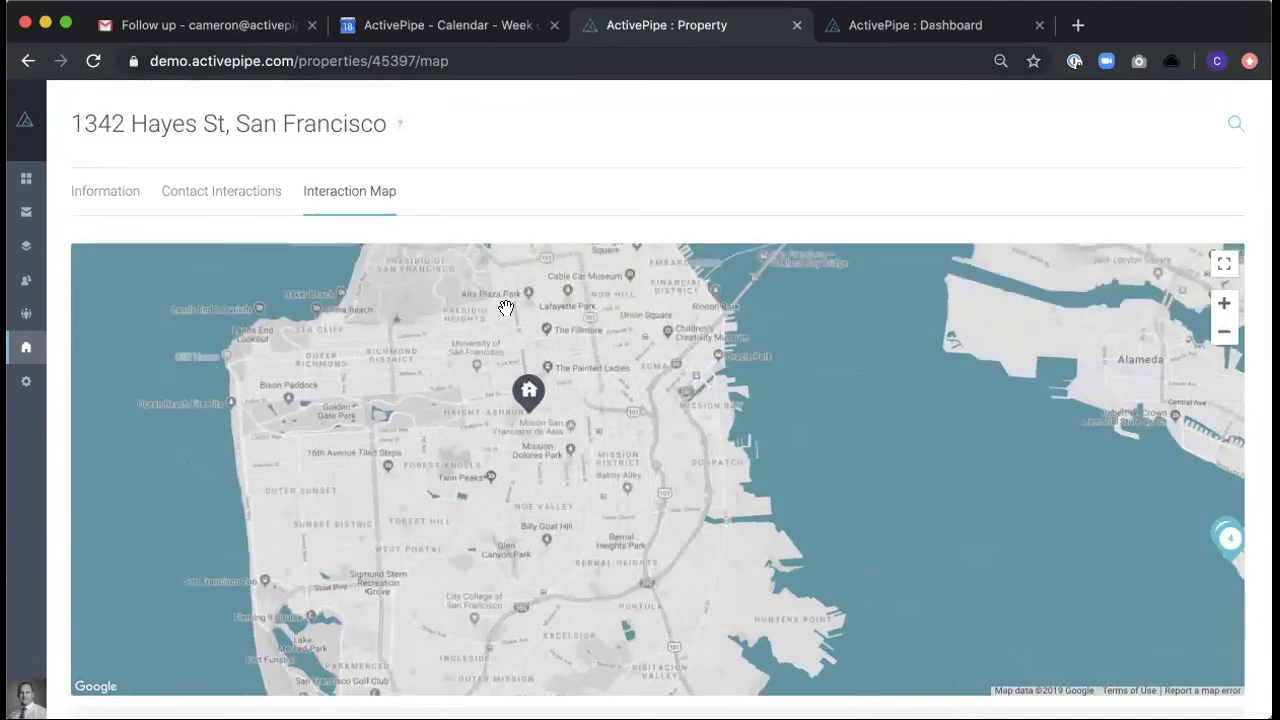
click(1225, 336)
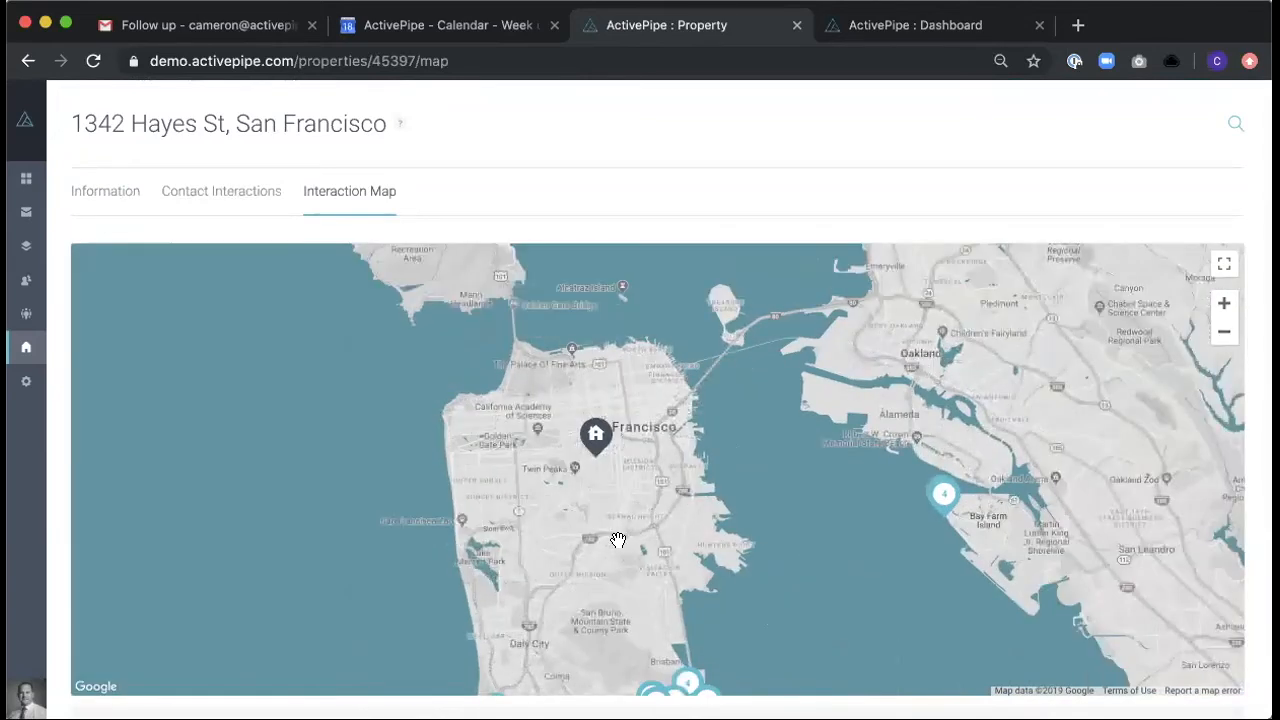
drag(617, 538, 603, 366)
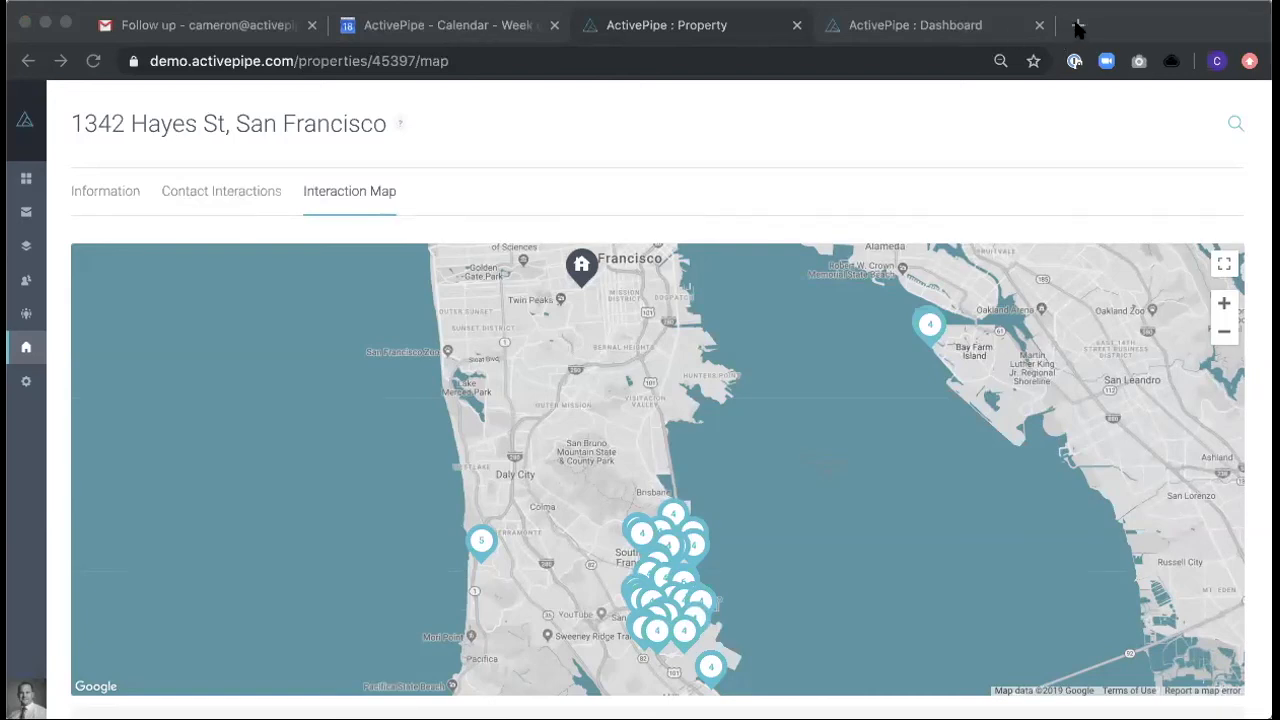
- Open support.activepipe.com in a new browser tab and look over its Getting Started, Knowledge Base and Training Videos sections
click(1077, 28)
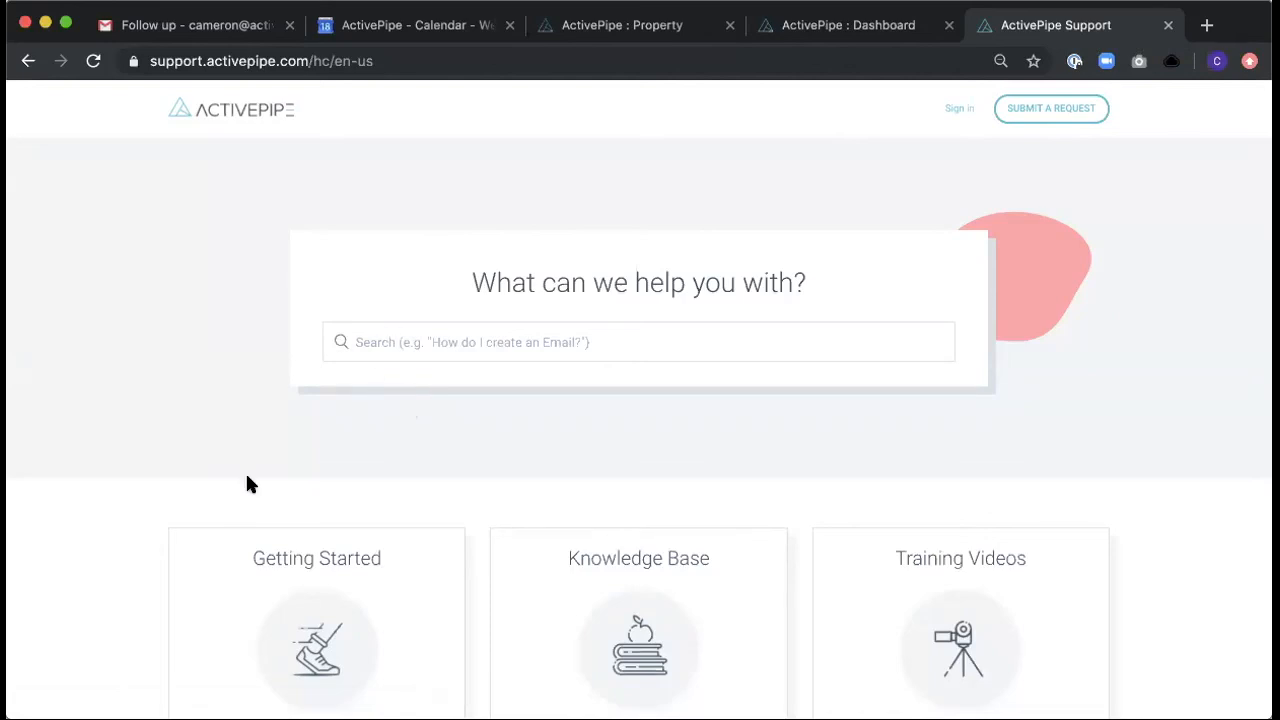
scroll(248, 485, down, 2)
scroll(248, 485, down, 2)
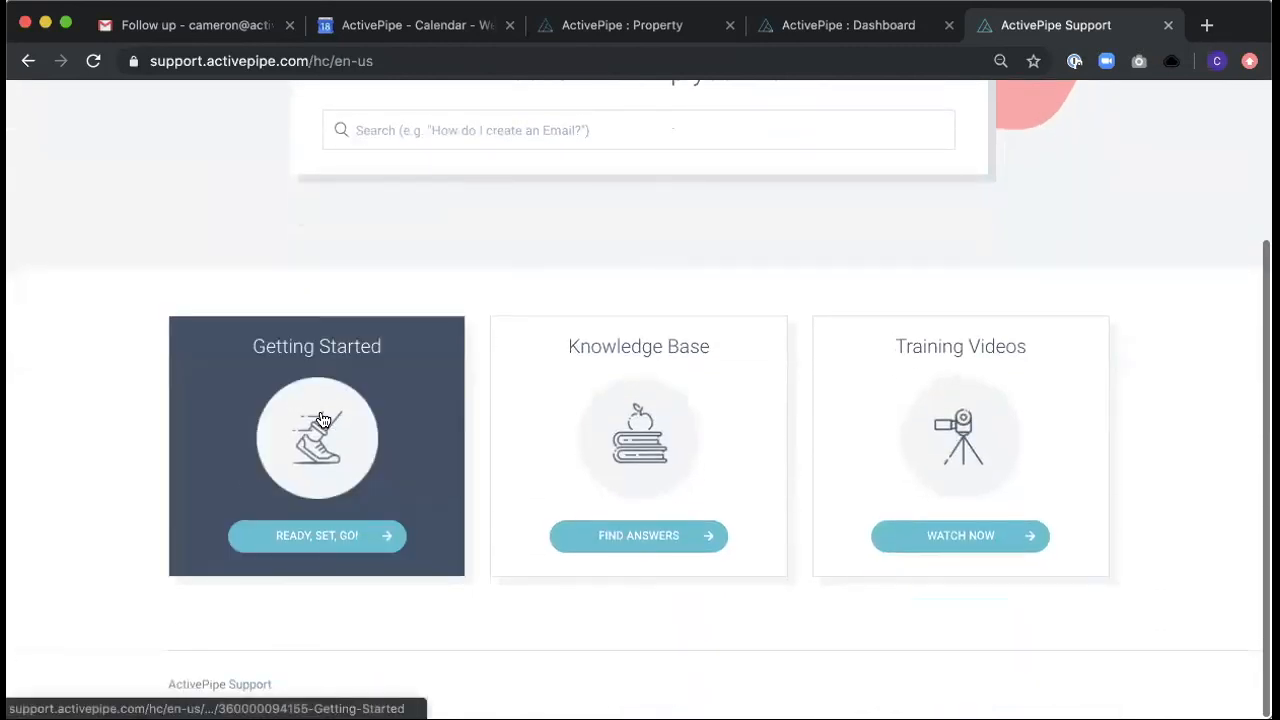